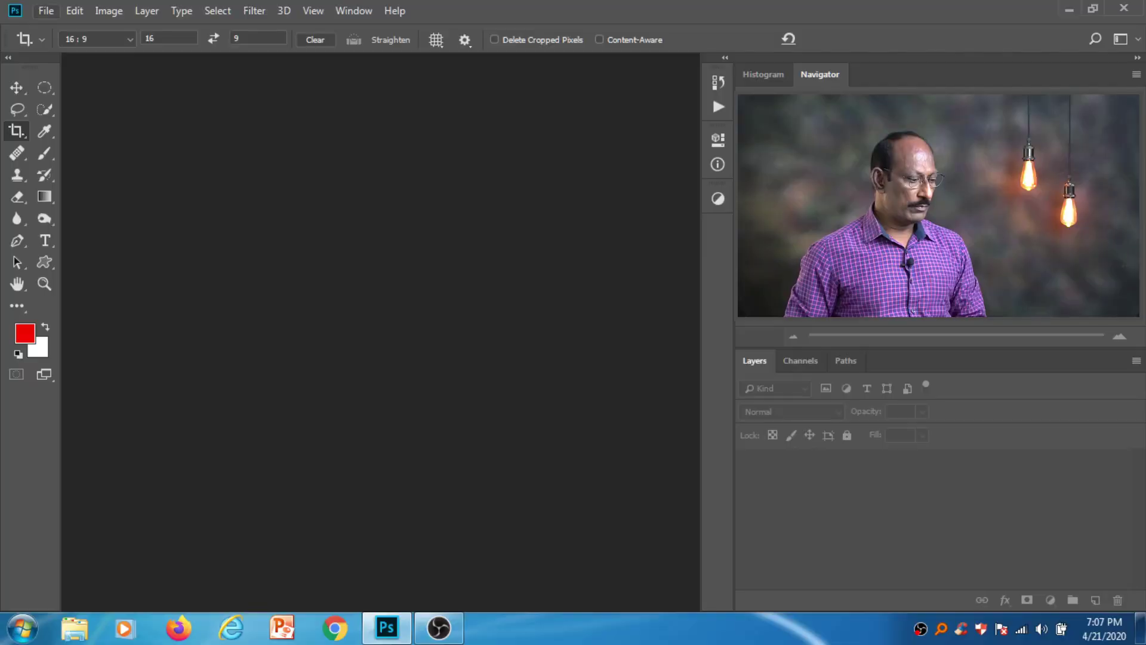
Open the reception photo DSC00292.jpg and start the Vanishing Point filter on it
left_click(46, 11)
left_click(64, 45)
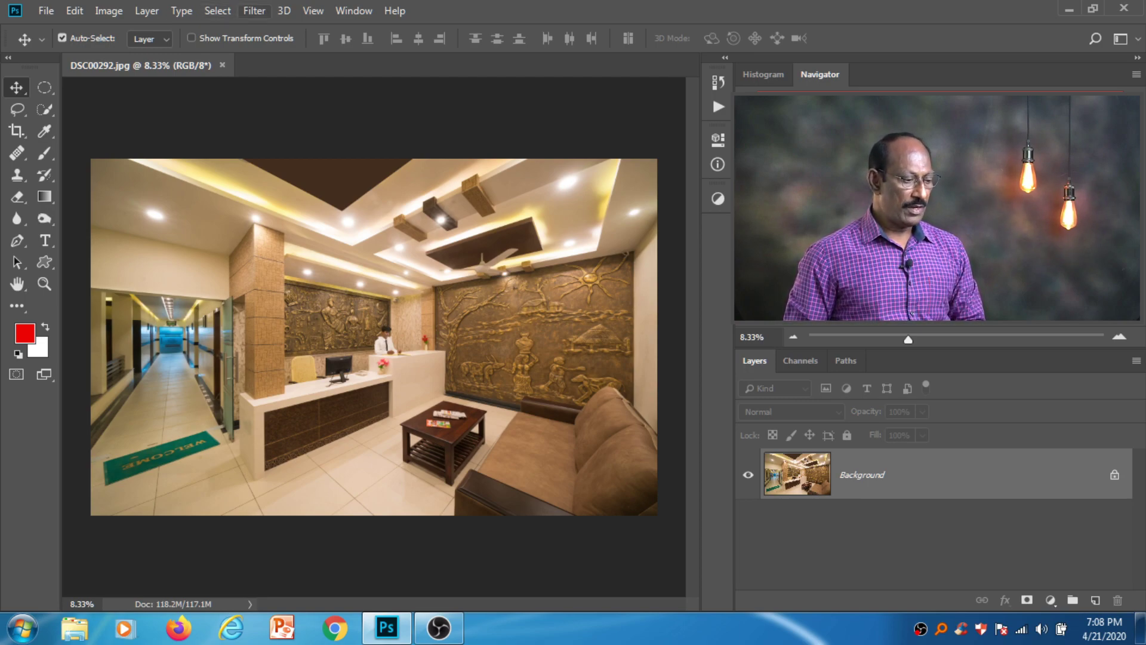
left_click(254, 11)
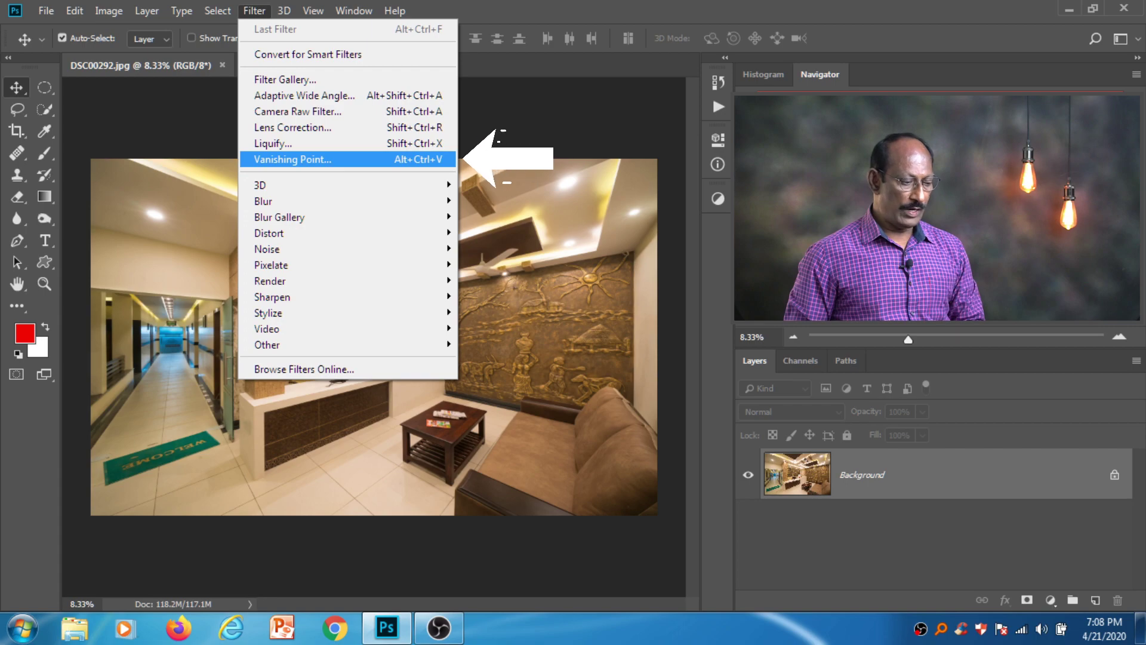
left_click(293, 160)
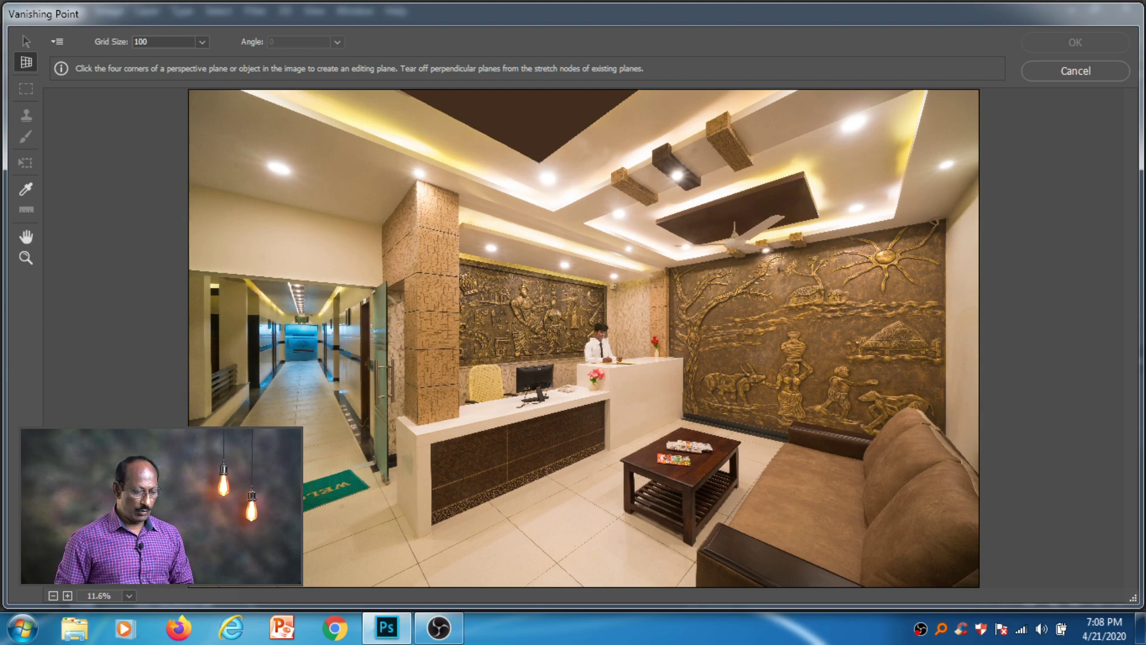
Create a four-corner perspective plane over the mural wall behind the sofa and raise its lower corner beside the reception counter slightly
left_click(669, 267)
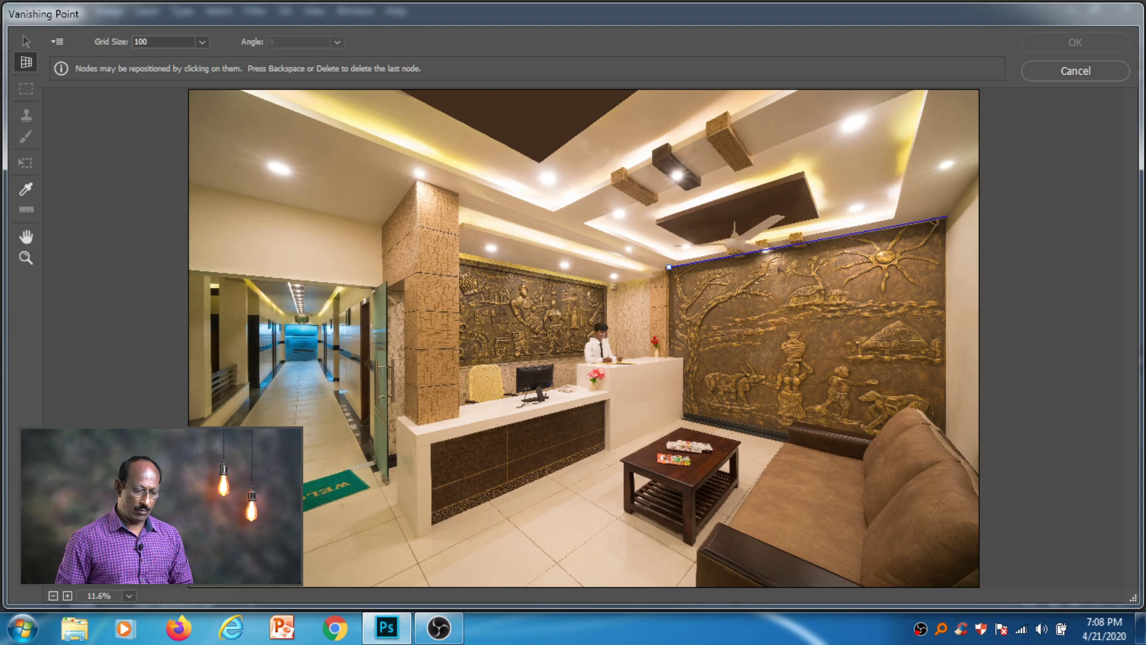
left_click(948, 217)
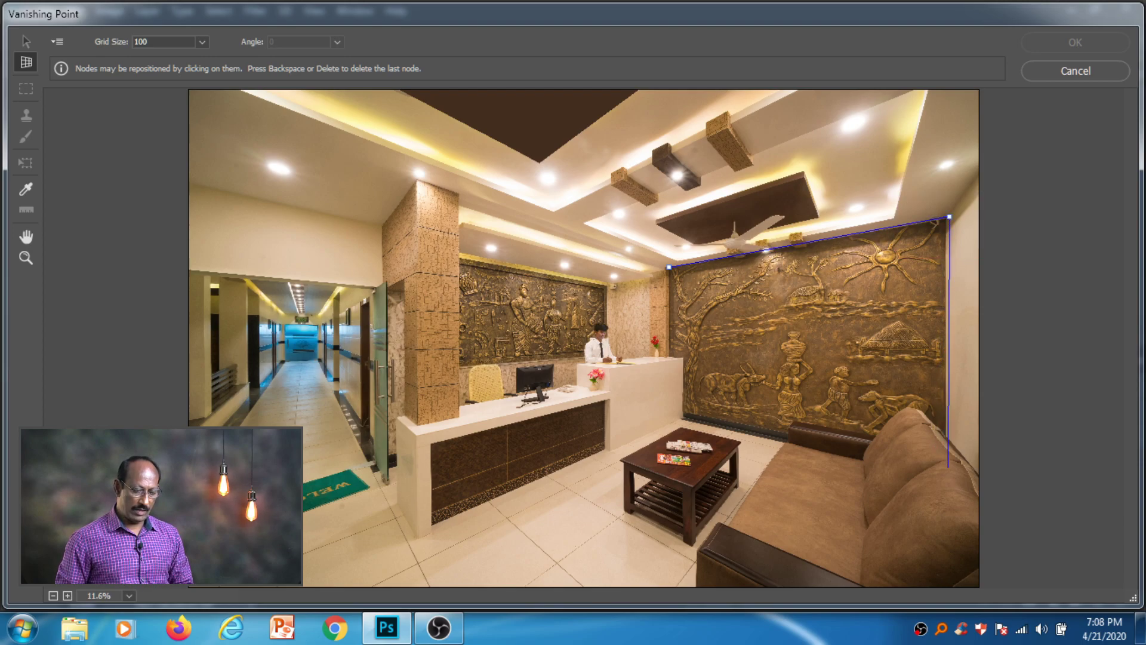
left_click(948, 474)
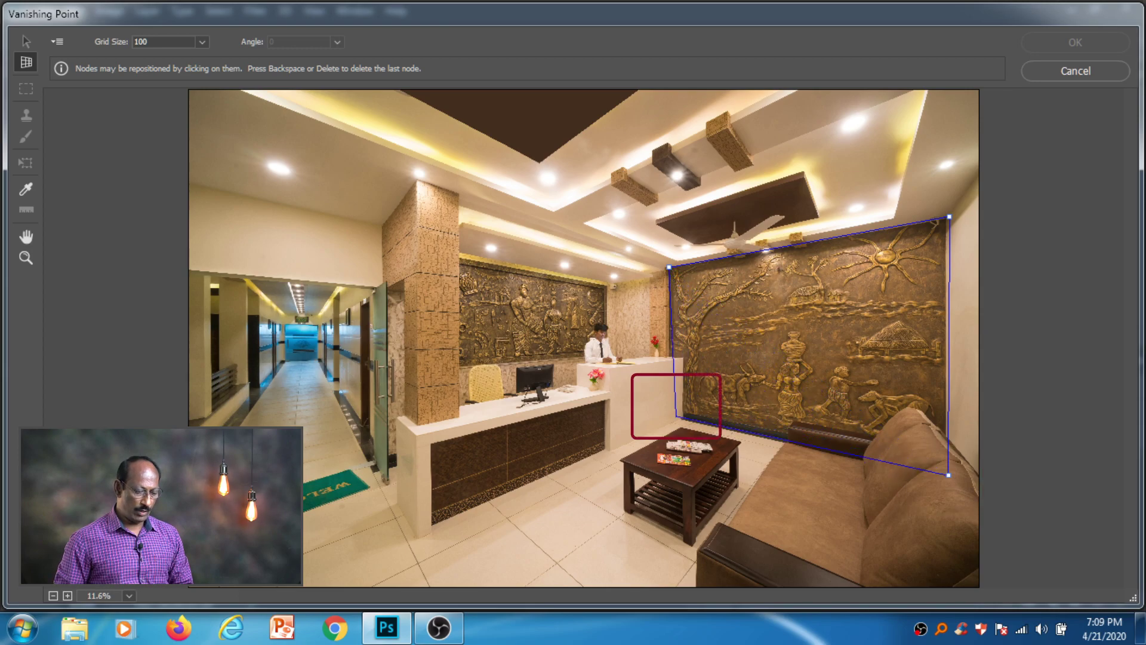
left_click(669, 416)
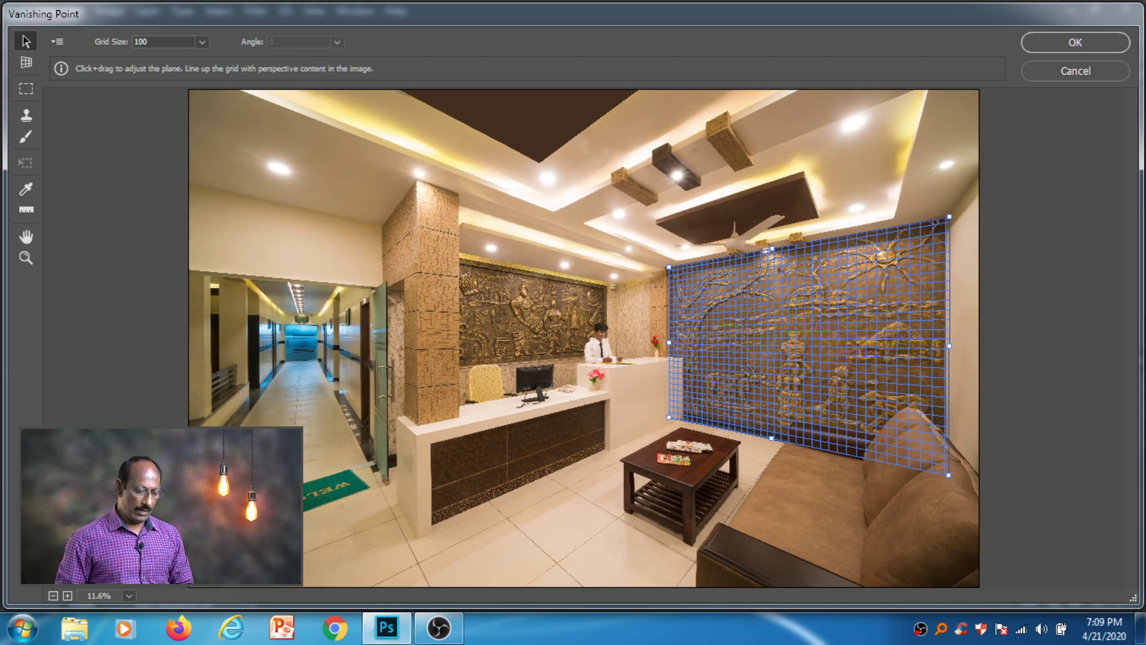
mouse_move(669, 417)
left_mouse_down()
mouse_move(668, 446)
mouse_move(673, 425)
mouse_move(643, 439)
mouse_move(664, 458)
mouse_move(669, 408)
left_mouse_up()
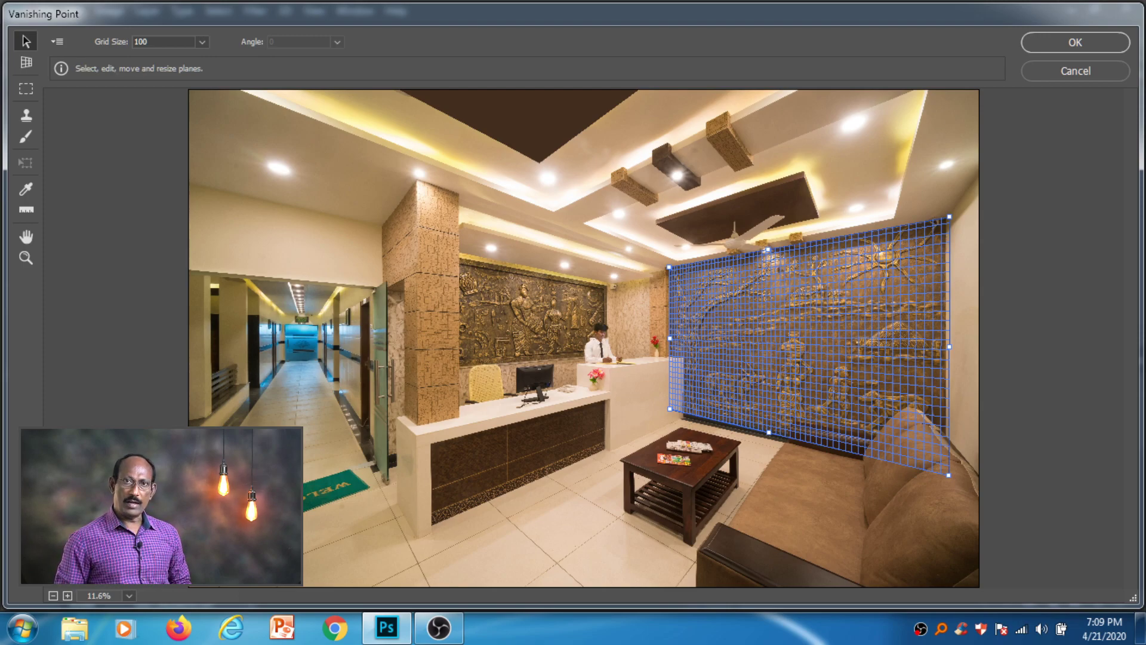
Fine-tune both upper corners of the mural-wall plane so they sit on the wall's top corners
key("ctrl+space")
key("ctrl+plus")
left_click(685, 280, "ctrl")
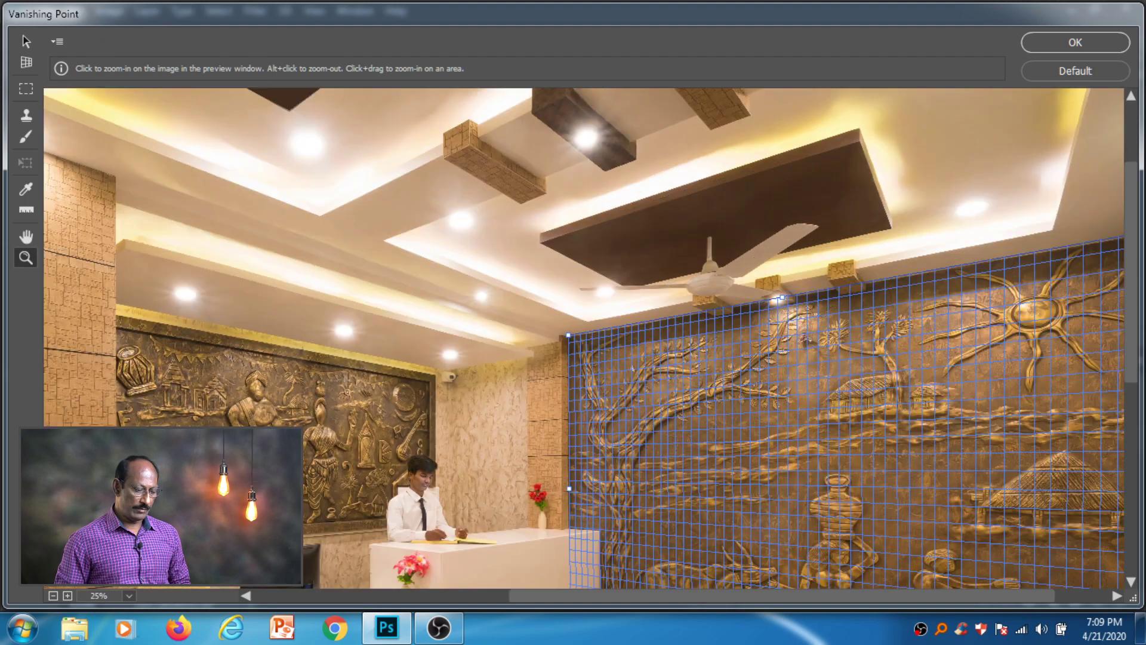
left_click(707, 371, "ctrl")
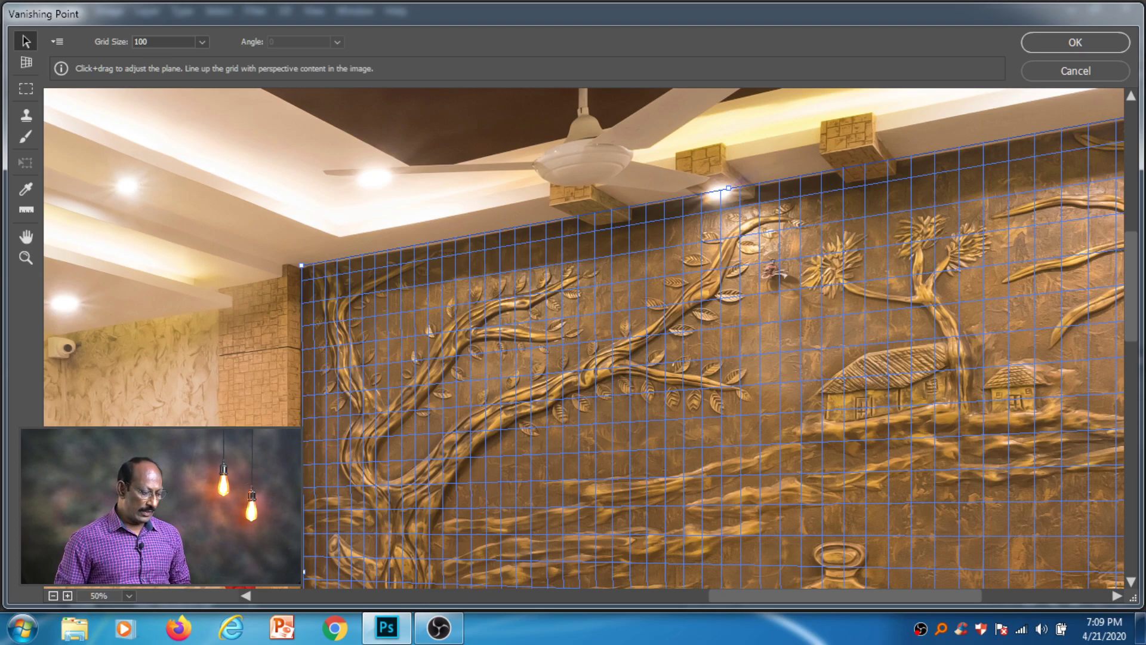
mouse_move(302, 265)
left_mouse_down()
mouse_move(310, 294)
mouse_move(300, 266)
left_mouse_up()
key("space")
left_click_drag(782, 274, 291, 346)
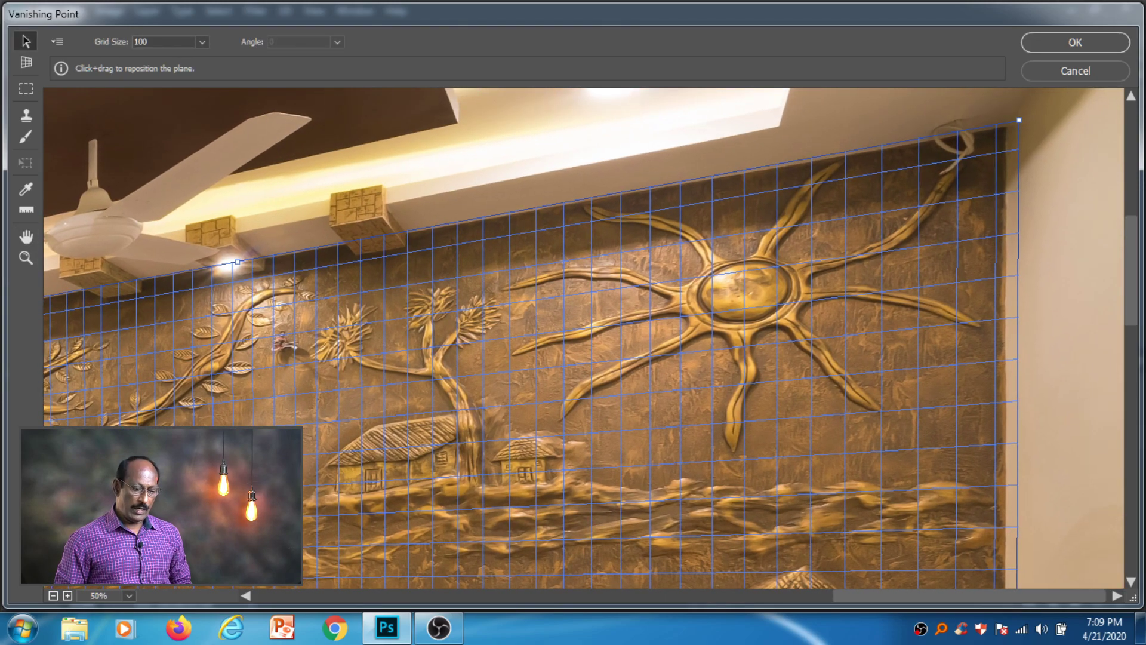
left_click_drag(1019, 120, 1008, 120)
key("ctrl+0")
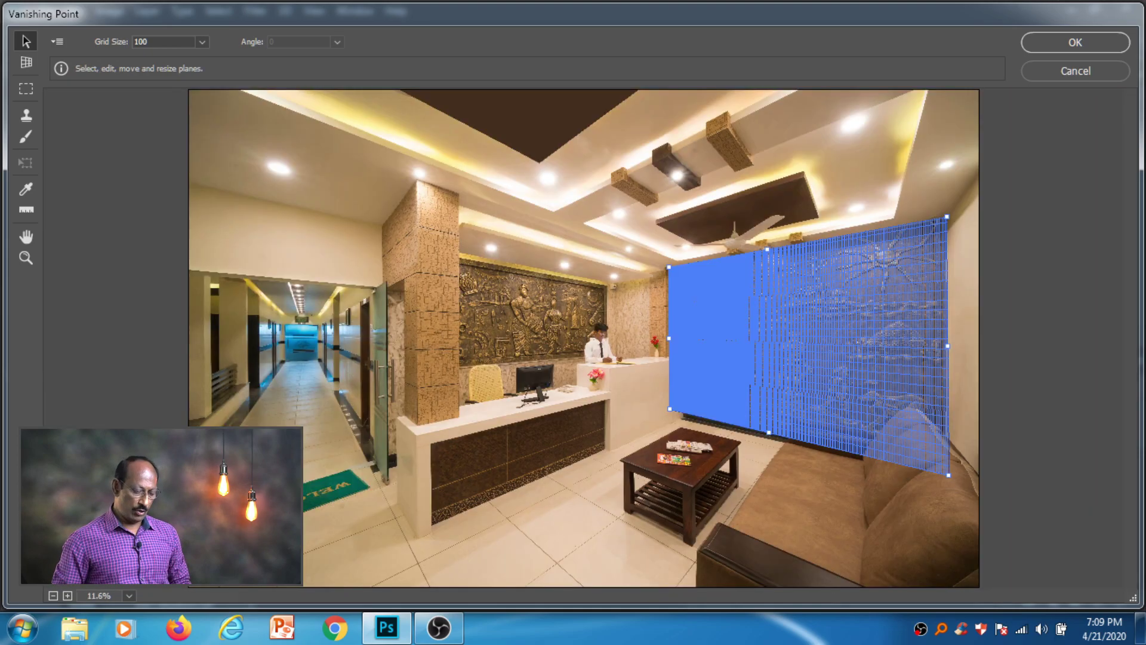
Lower the mural plane's bottom corner beside the reception counter so the plane's lower edge follows the base of the wall
key("ctrl+plus")
key("ctrl+plus")
key("ctrl+plus")
key("ctrl+plus")
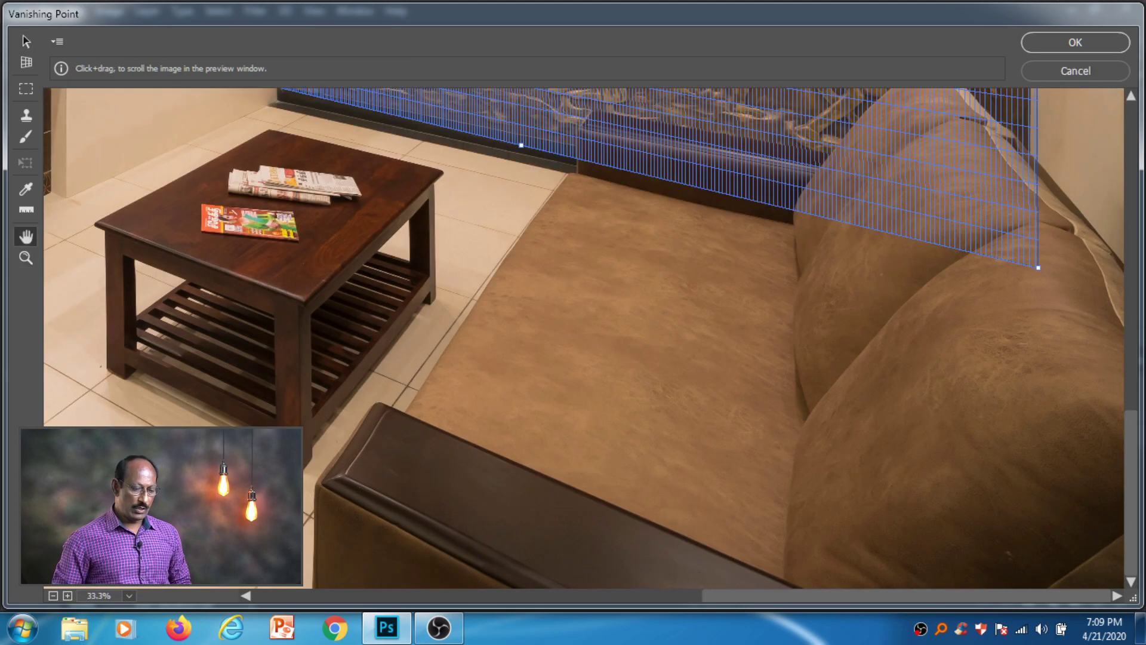
left_click_drag(554, 241, 614, 435)
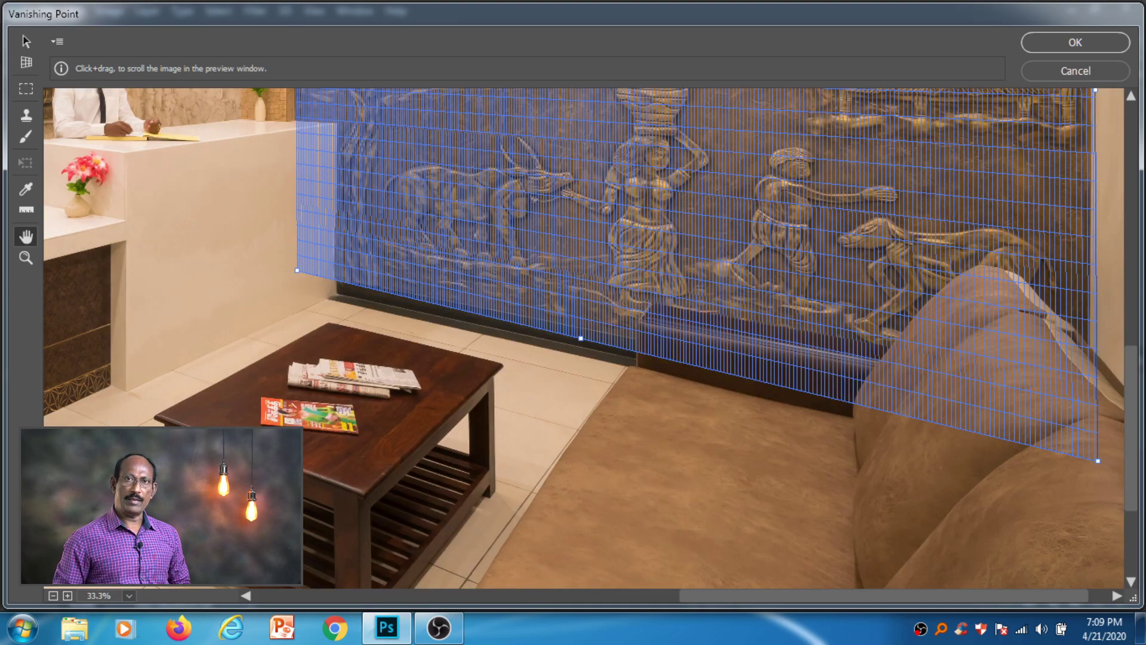
key("v")
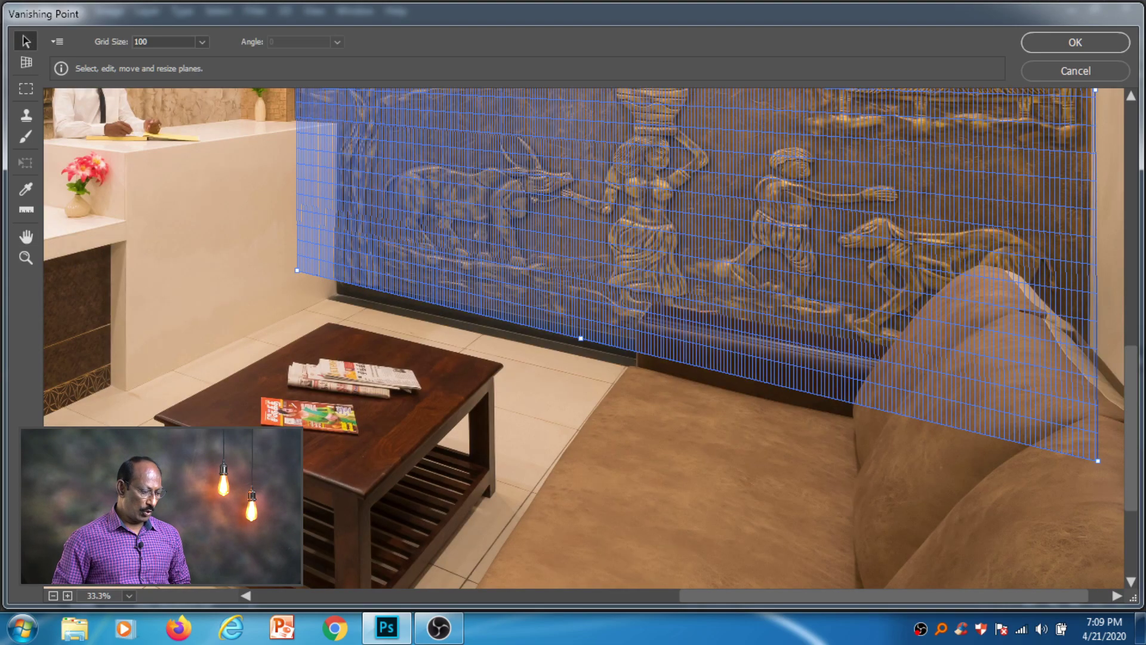
key("space")
left_click_drag(584, 338, 612, 480)
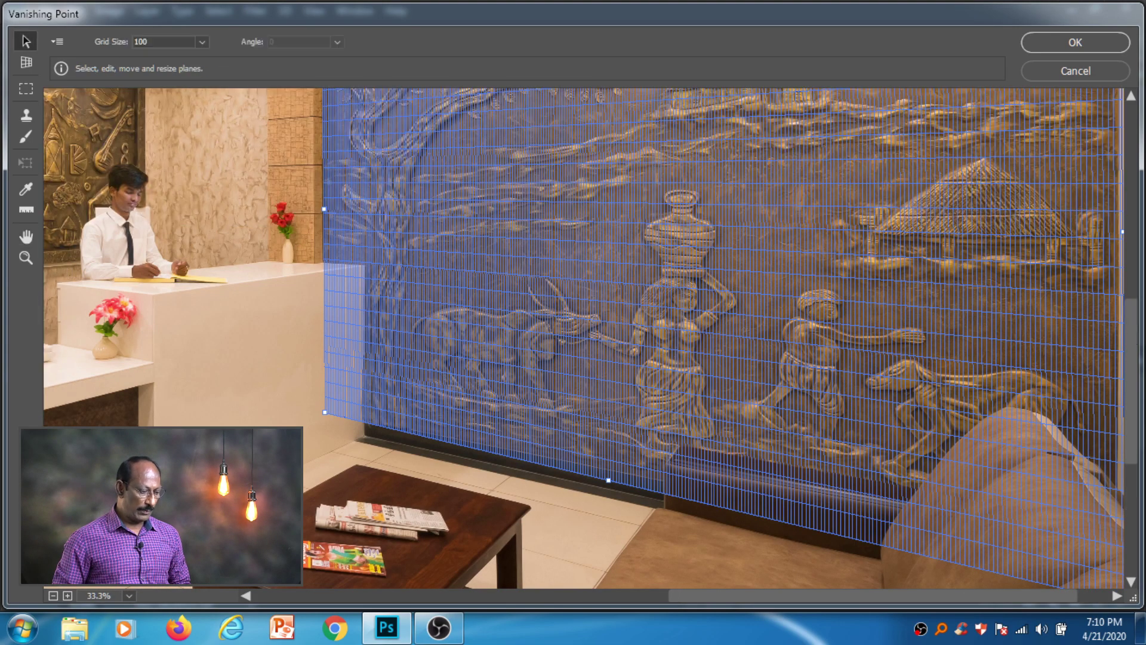
key("space")
left_click_drag(584, 342, 551, 210)
key("v")
key("space")
key("v")
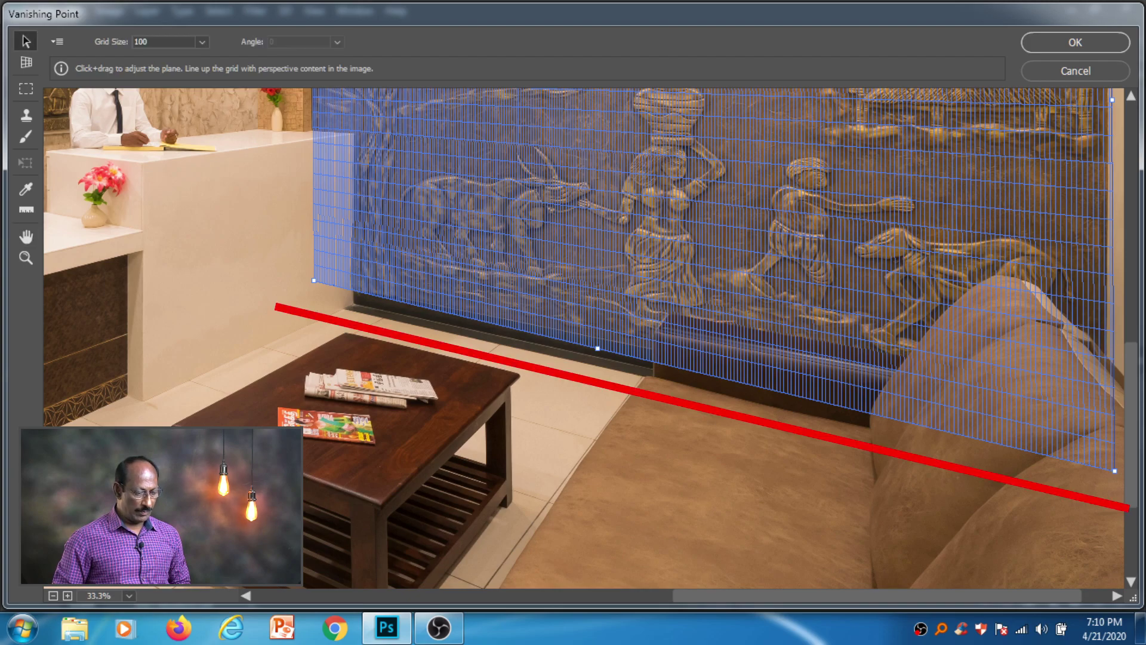
left_click_drag(314, 280, 318, 300)
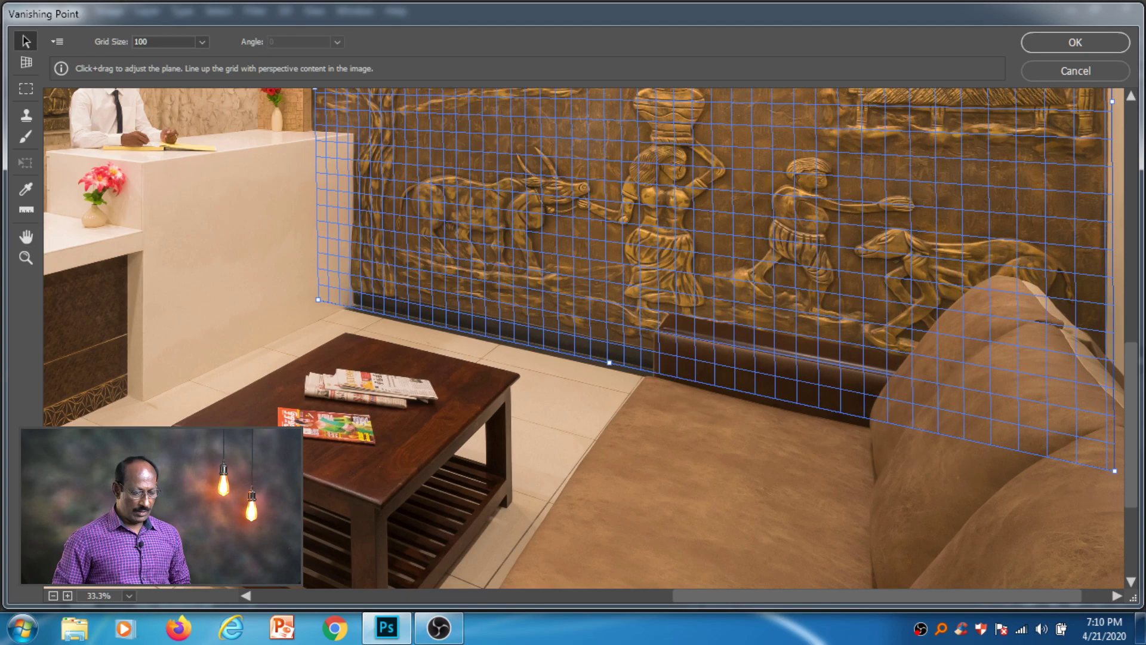
key("ctrl+0")
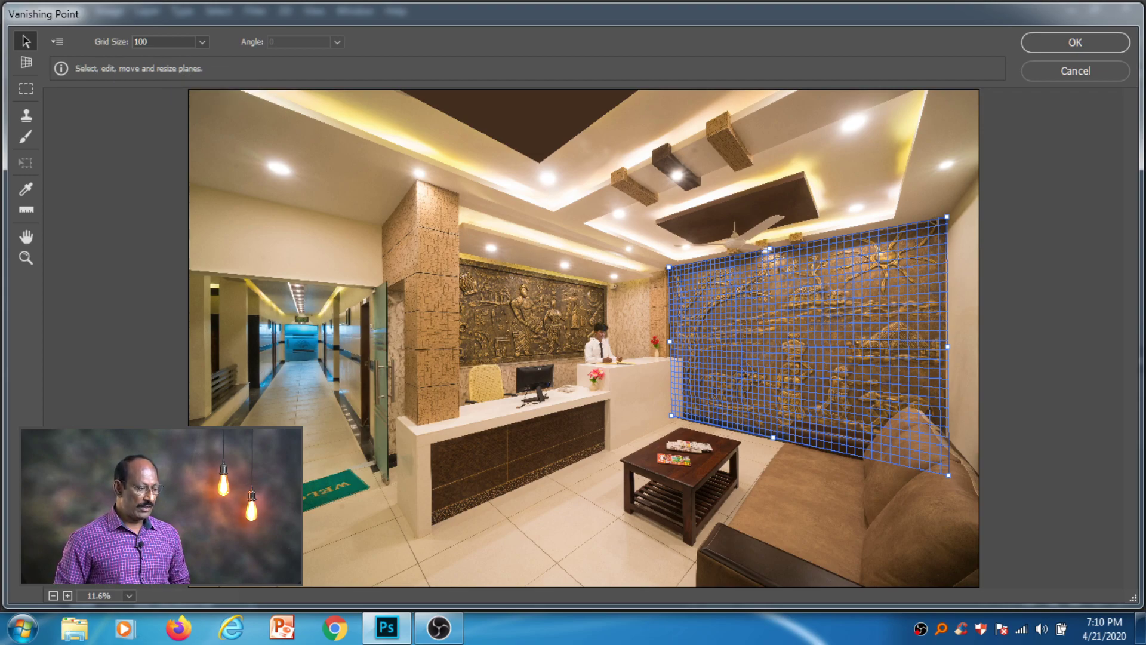
Set the grid size to 260.74 and tear off a perpendicular plane from the mural-wall plane across the reception wall
left_click(202, 42)
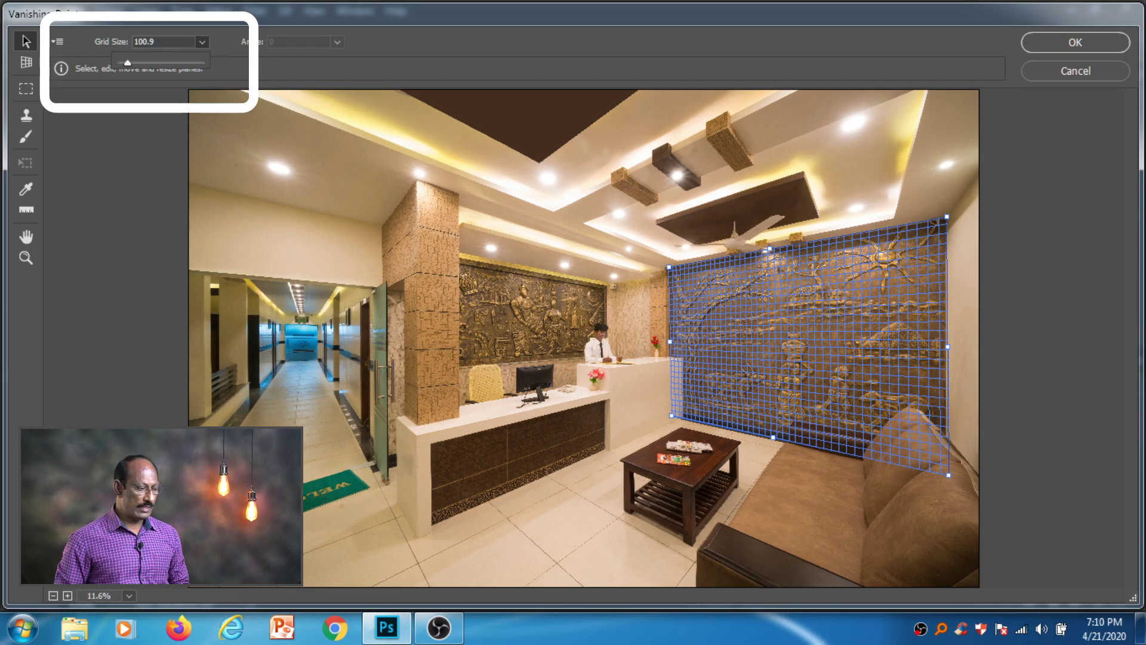
mouse_move(127, 63)
left_mouse_down()
mouse_move(168, 62)
mouse_move(120, 62)
mouse_move(152, 62)
mouse_move(140, 62)
left_mouse_up()
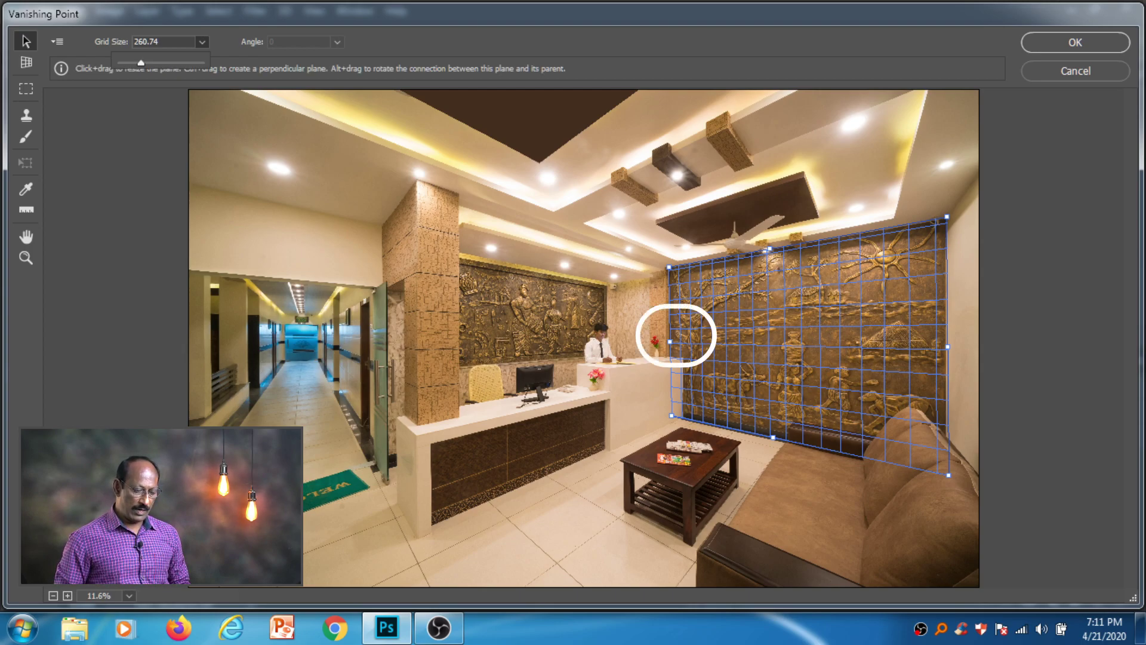
key("ctrl")
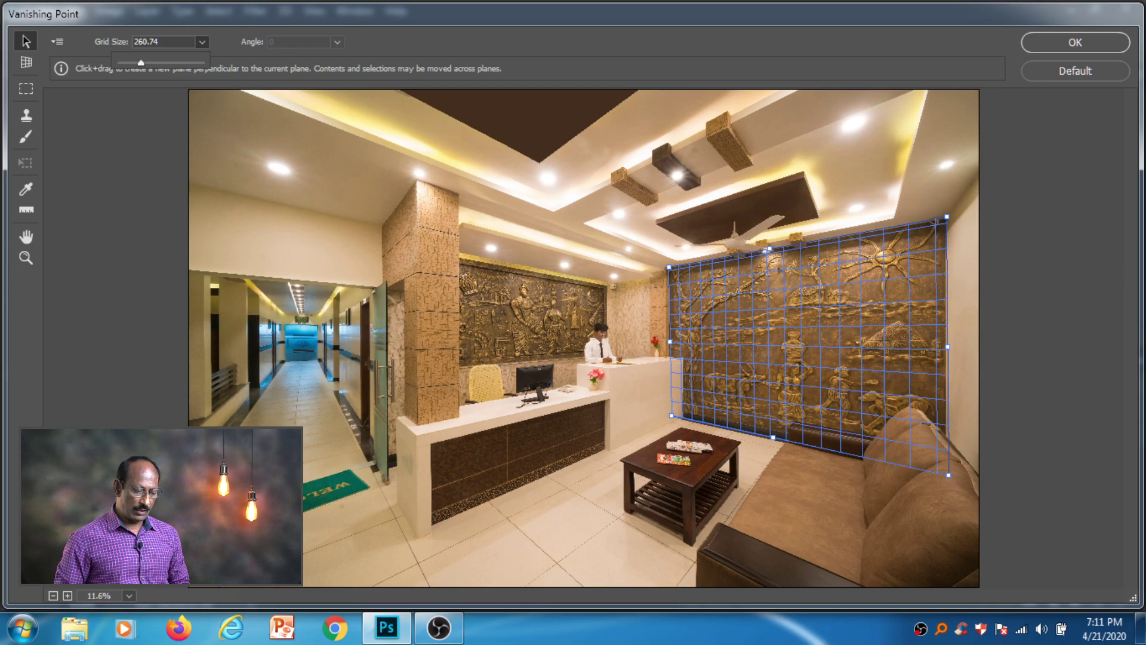
left_click_drag(670, 341, 231, 360)
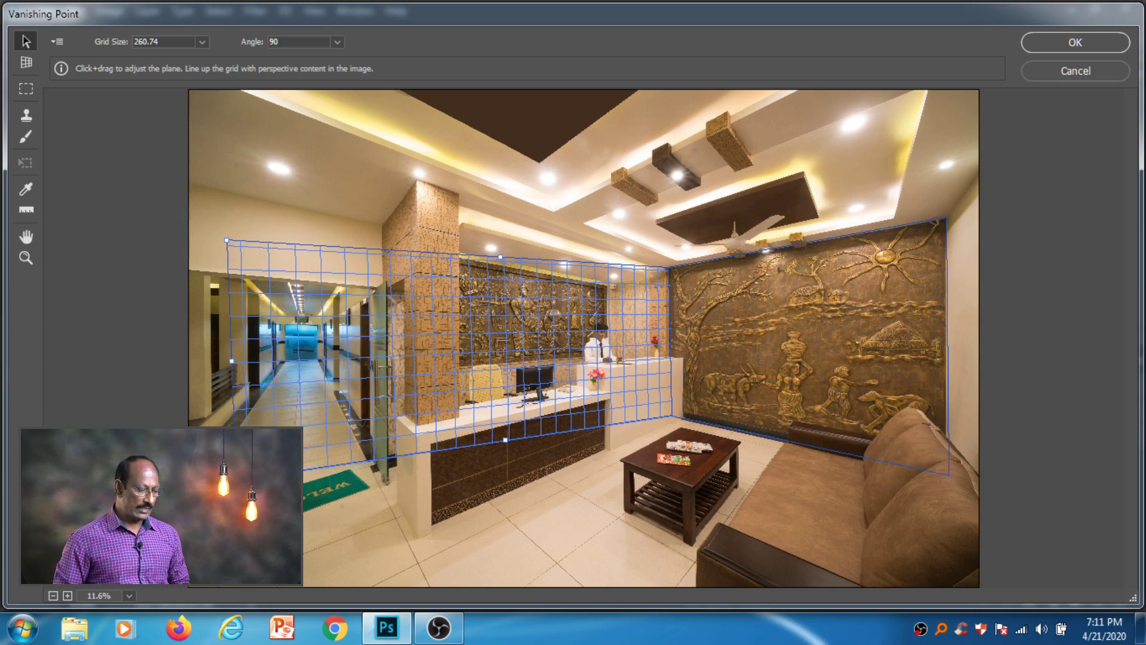
Reposition the reception plane's outer corners near the ceiling and past the image's lower edge to match the room's perspective
left_click_drag(226, 240, 221, 90)
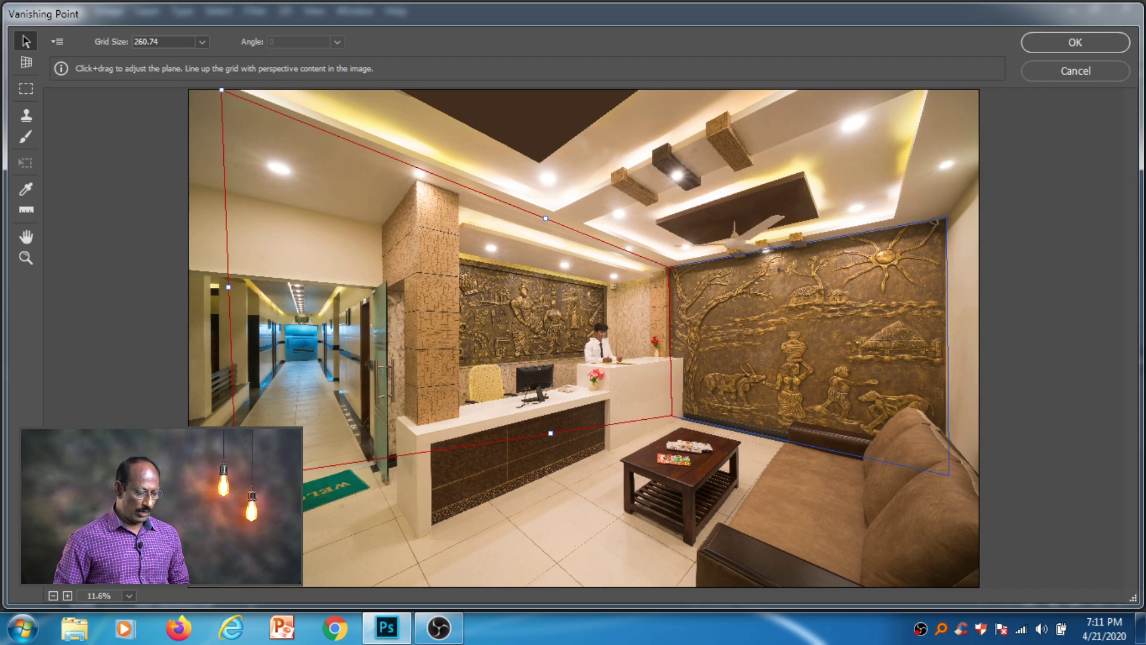
left_click_drag(235, 479, 240, 586)
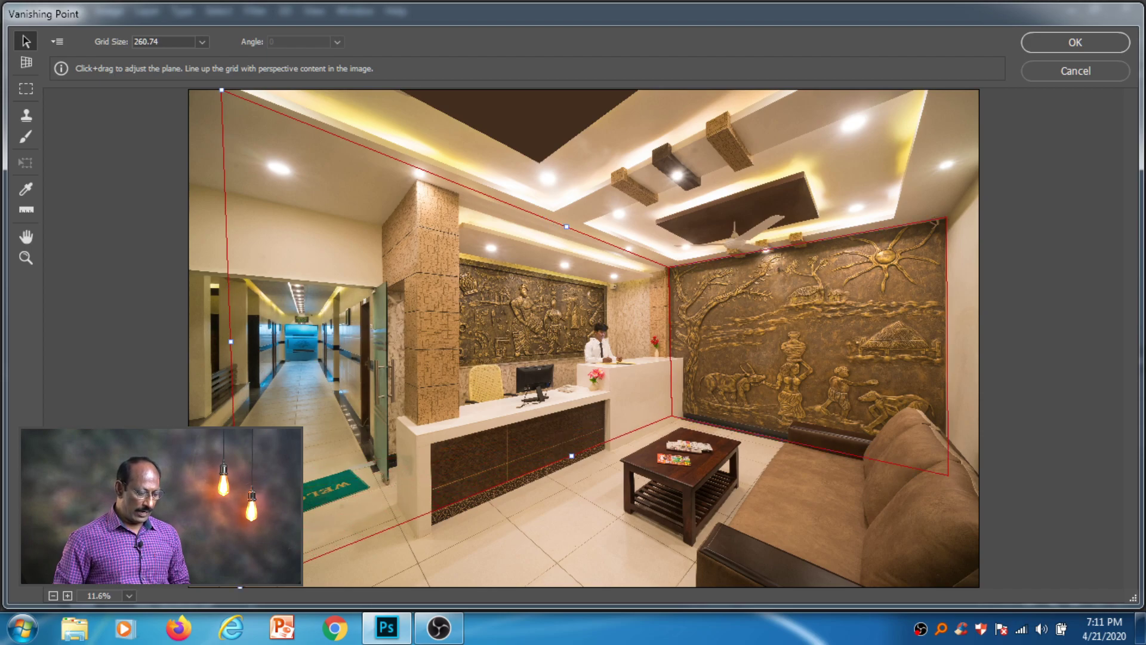
scroll(583, 338, "down", 2)
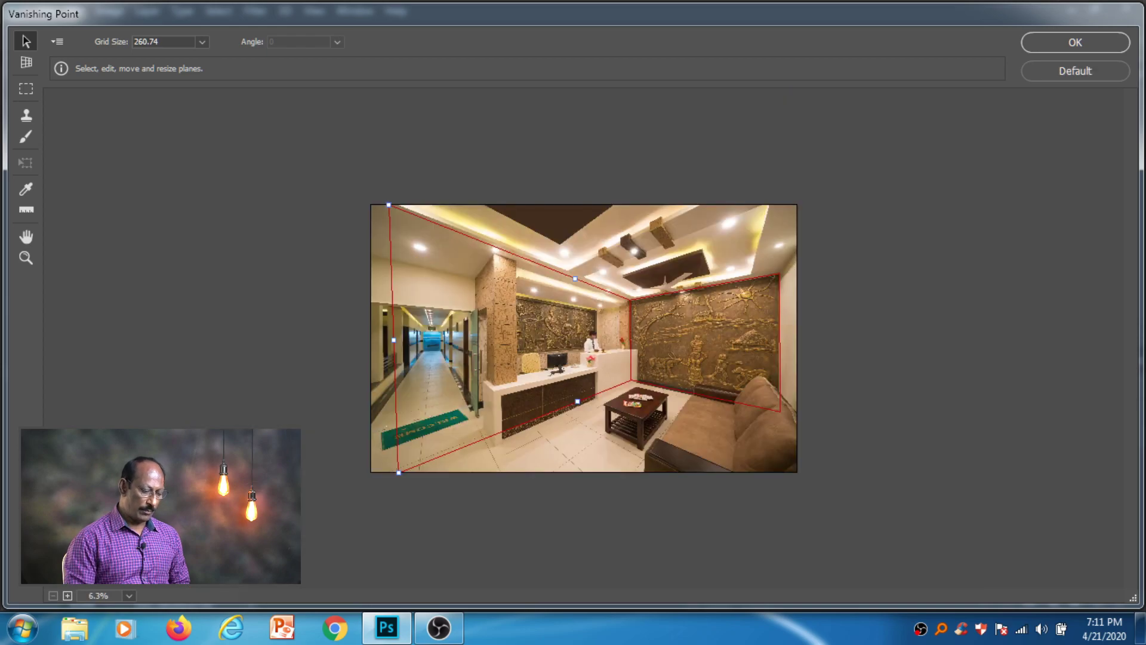
key("alt")
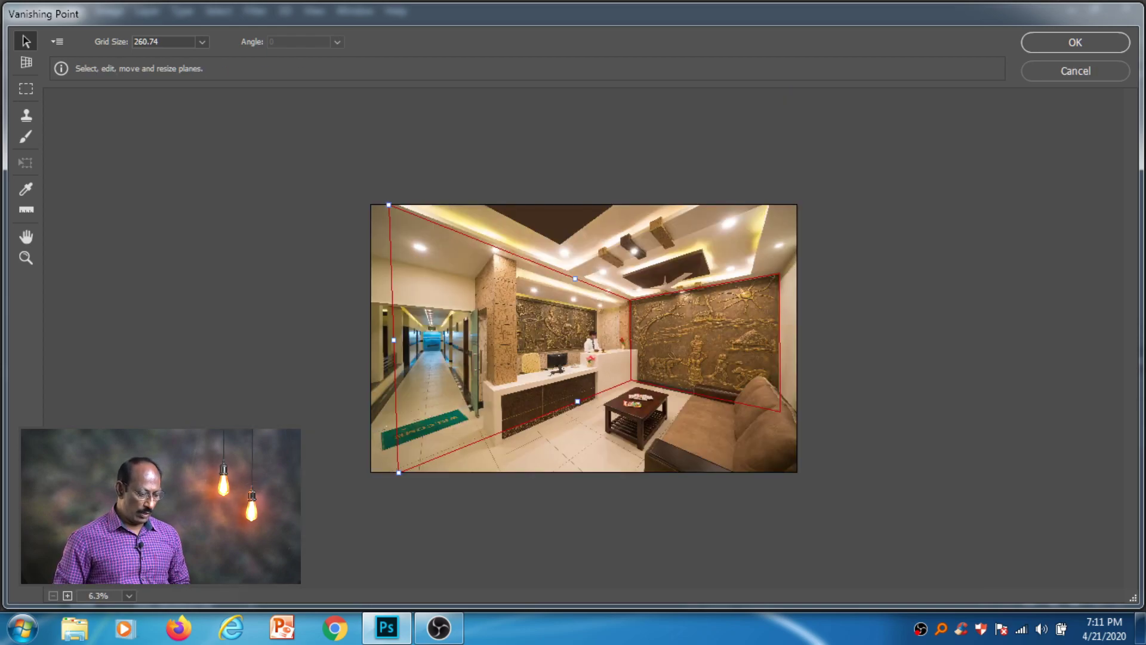
left_click_drag(399, 472, 399, 485)
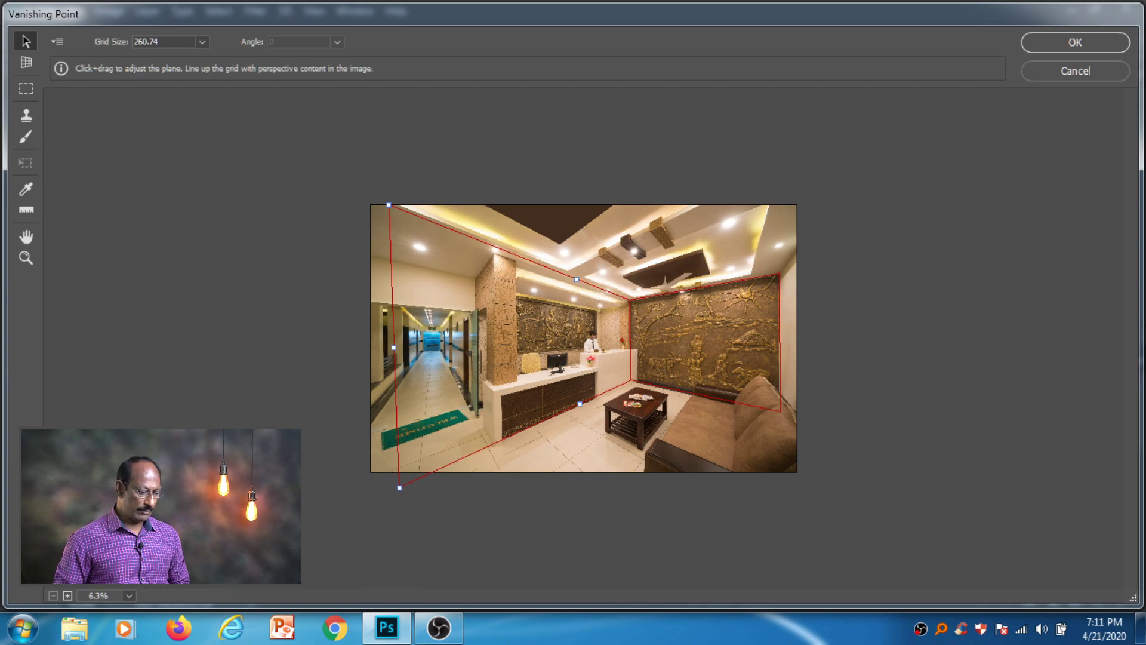
left_click_drag(389, 204, 389, 218)
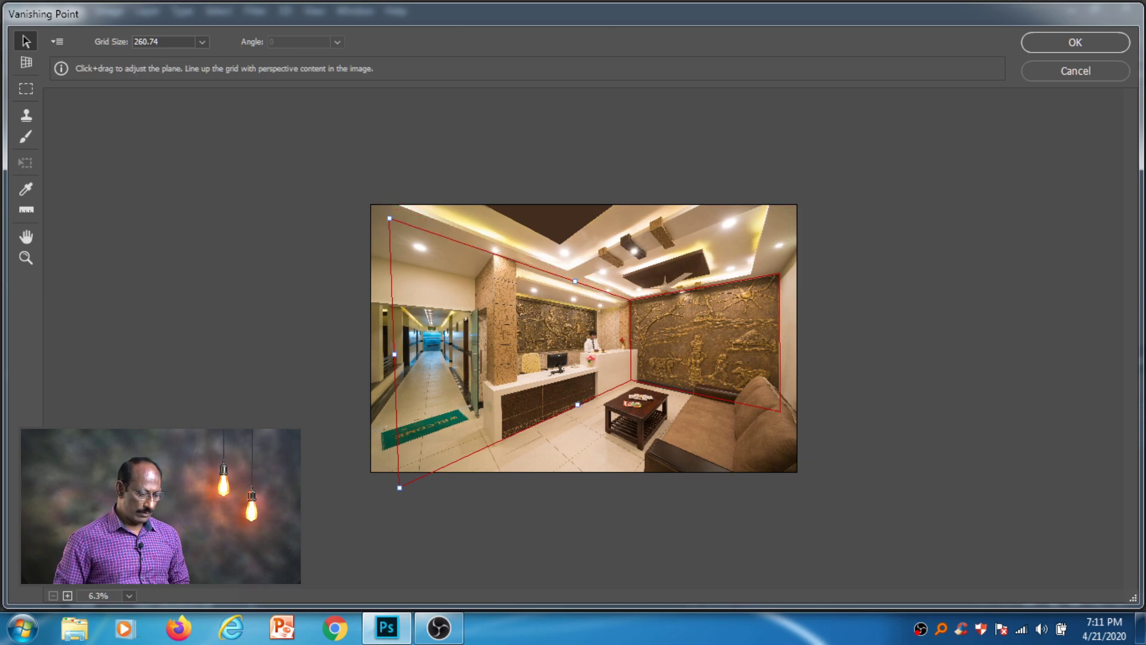
left_click_drag(399, 487, 384, 494)
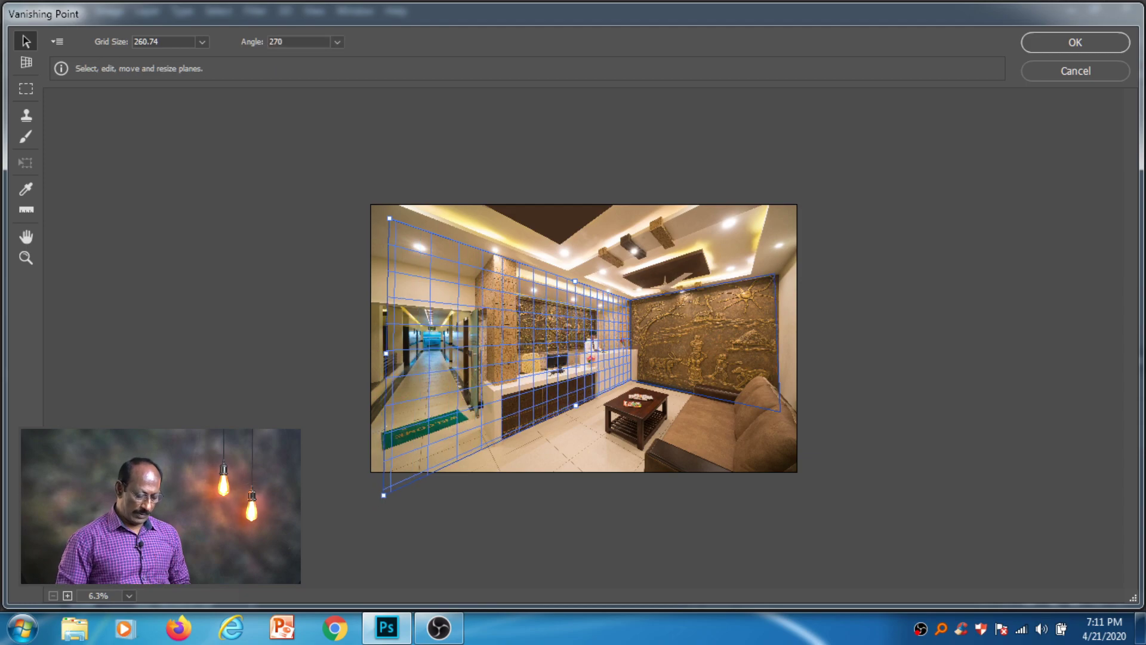
key("ctrl+0")
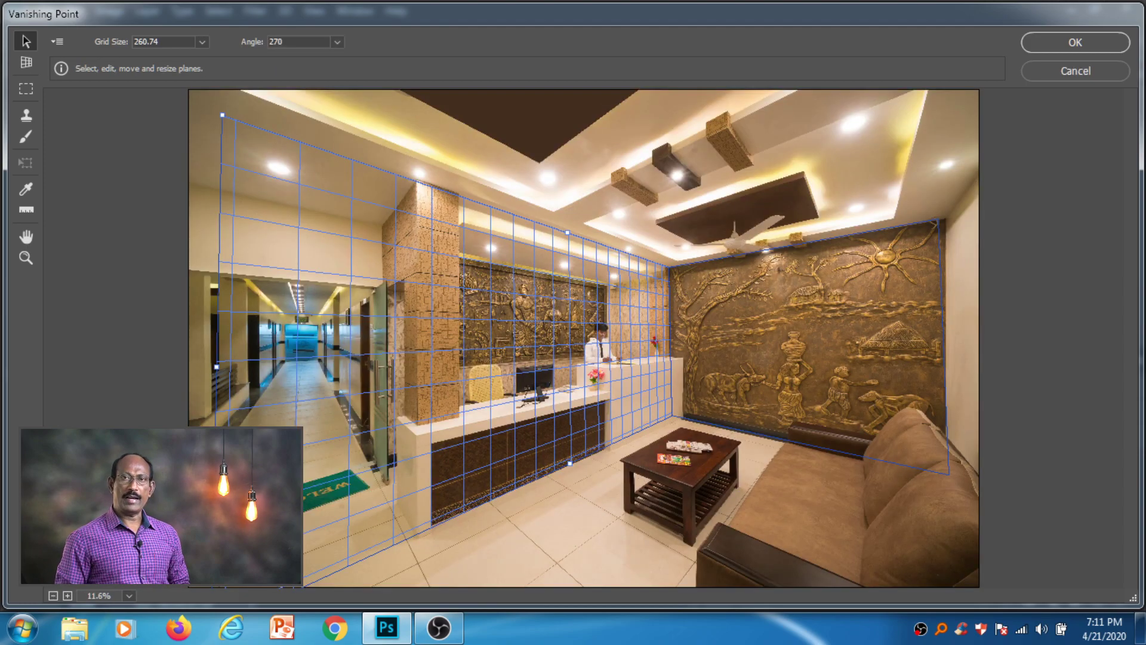
Tear off a perpendicular floor plane from the reception plane's lower edge, extending it under the coffee table to the sofa
left_click(806, 346)
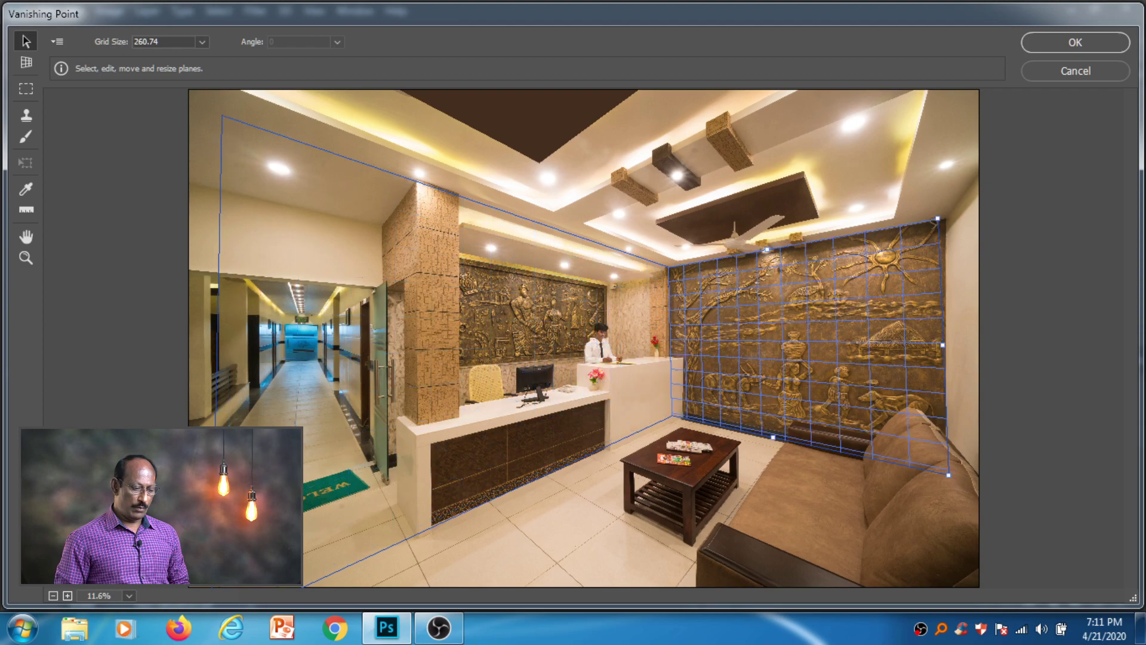
left_click(561, 335)
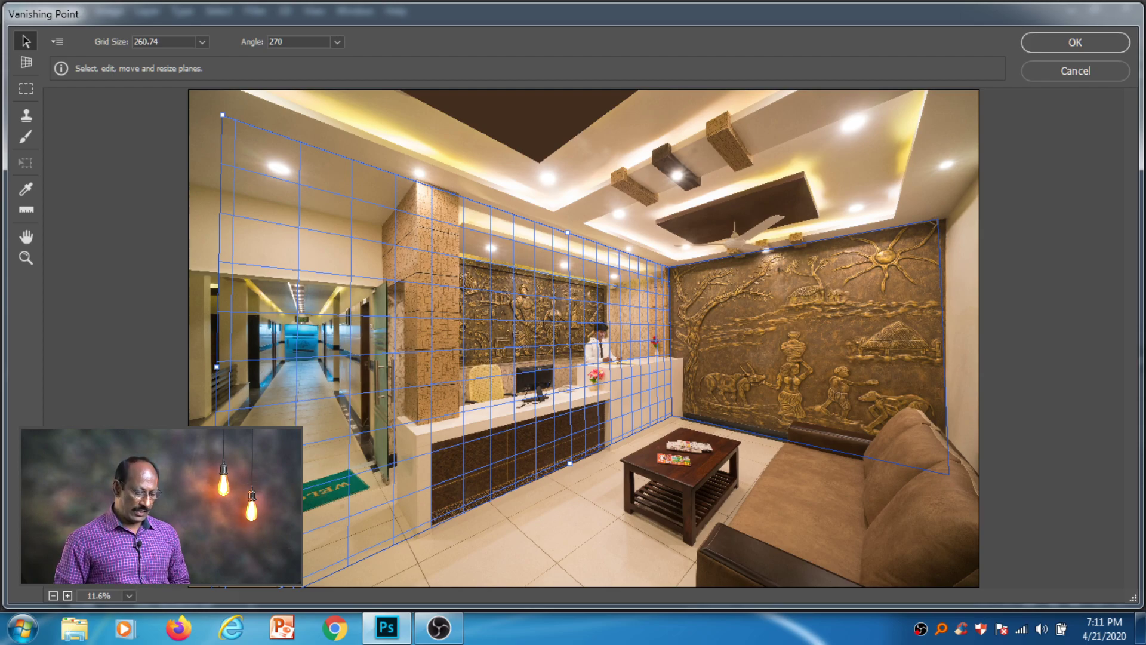
key("ctrl")
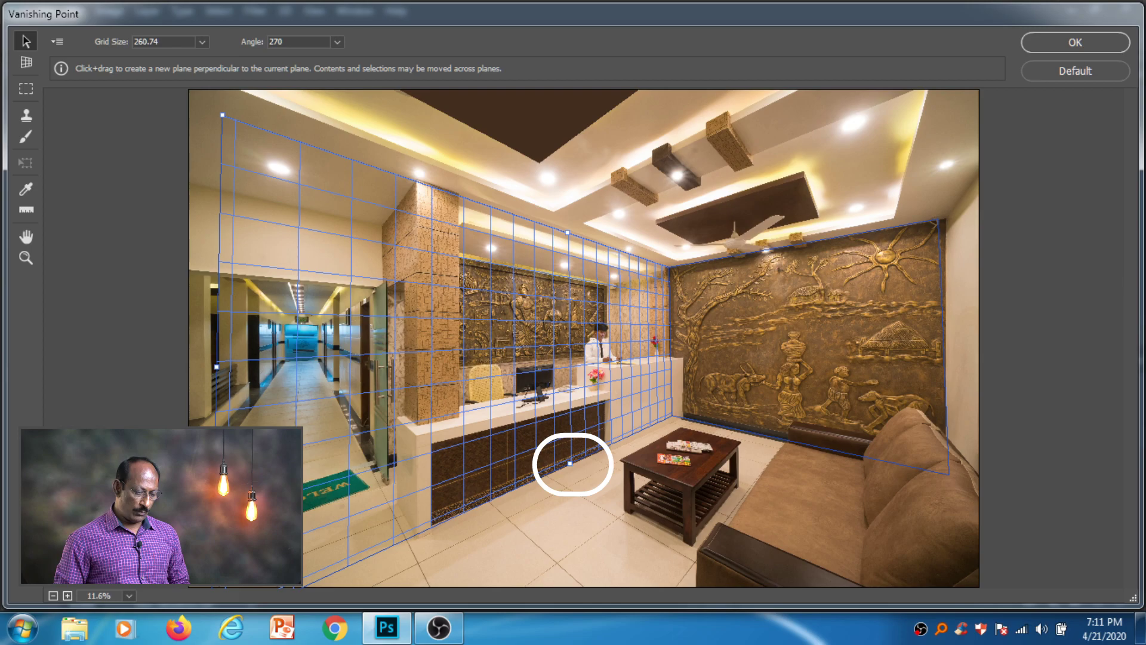
left_click_drag(569, 462, 750, 547)
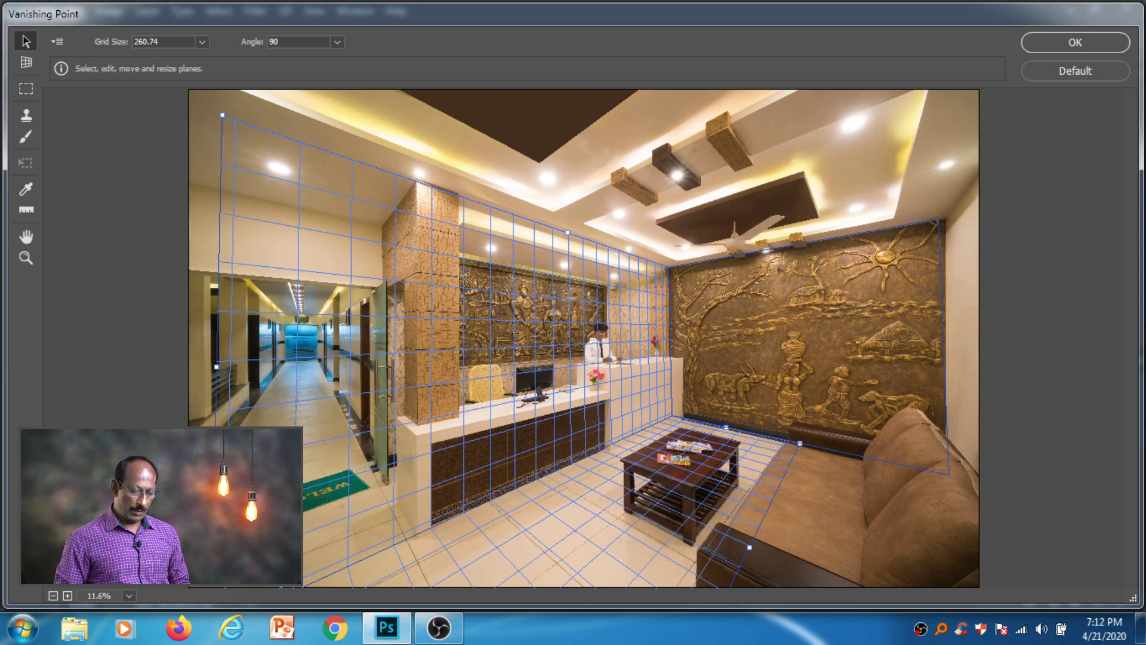
Select the mural, reception and floor planes in turn to check their grids, and apply the Vanishing Point planes
left_click(808, 346)
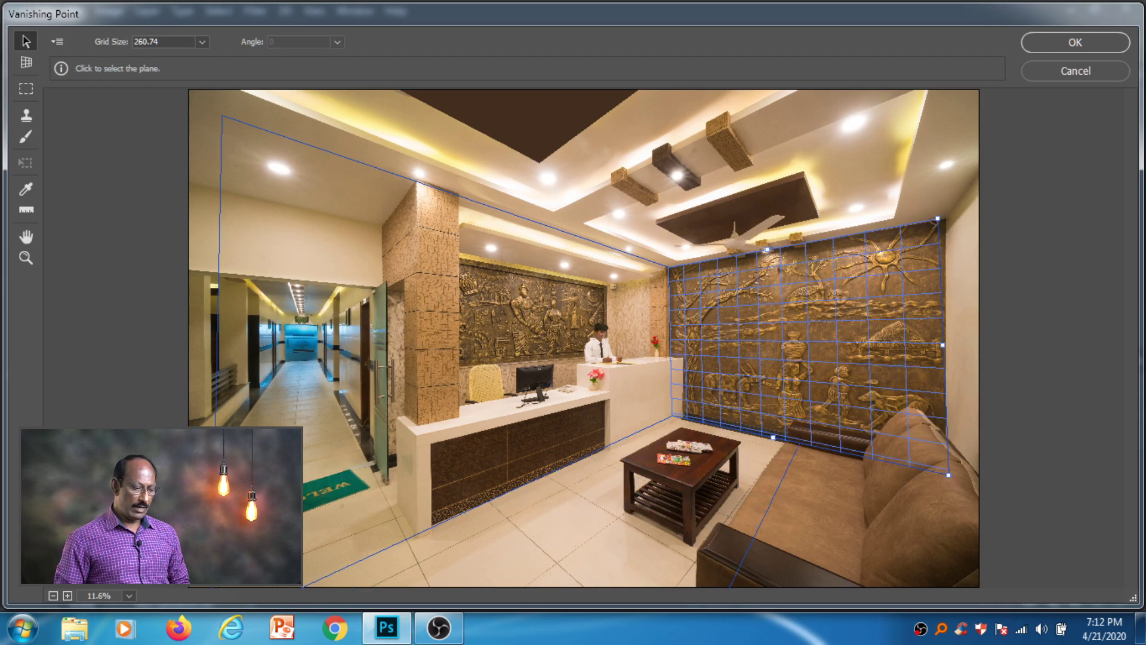
left_click(520, 370)
left_click(567, 513)
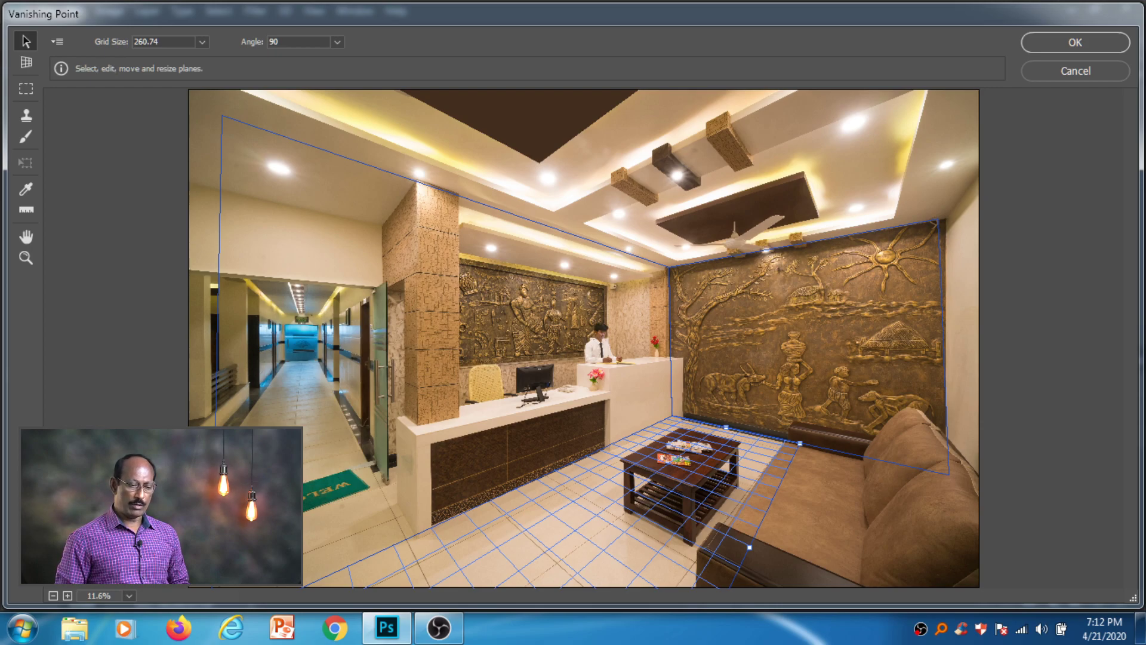
left_click(1075, 41)
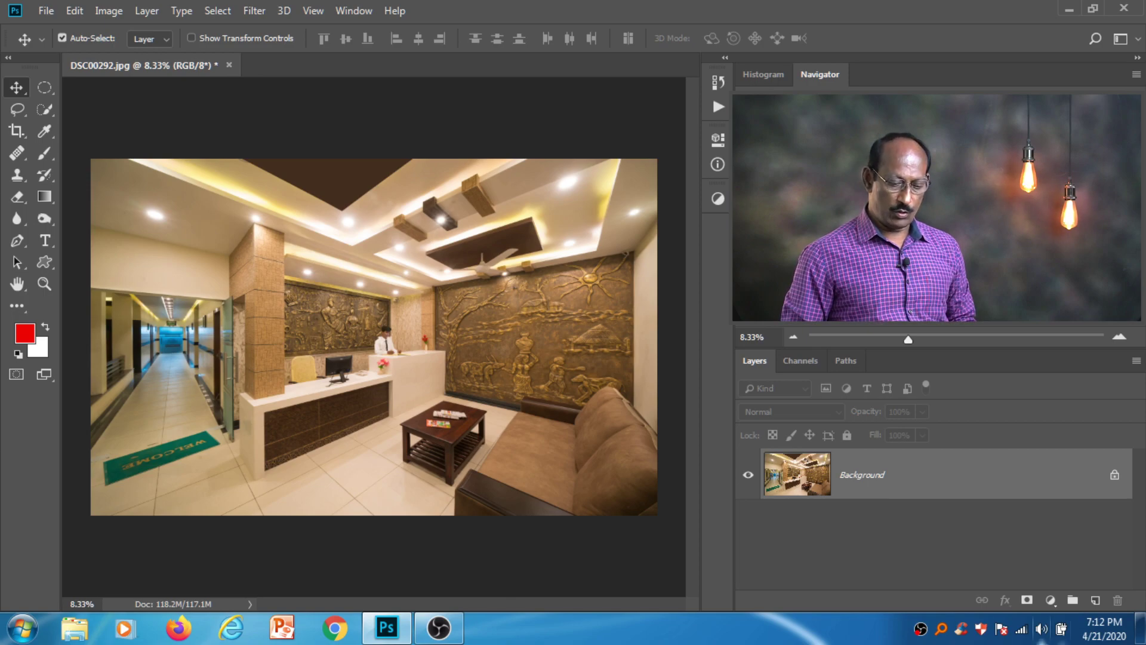
Add a new empty layer above the Background and reopen the Vanishing Point filter on it
left_click(1095, 599)
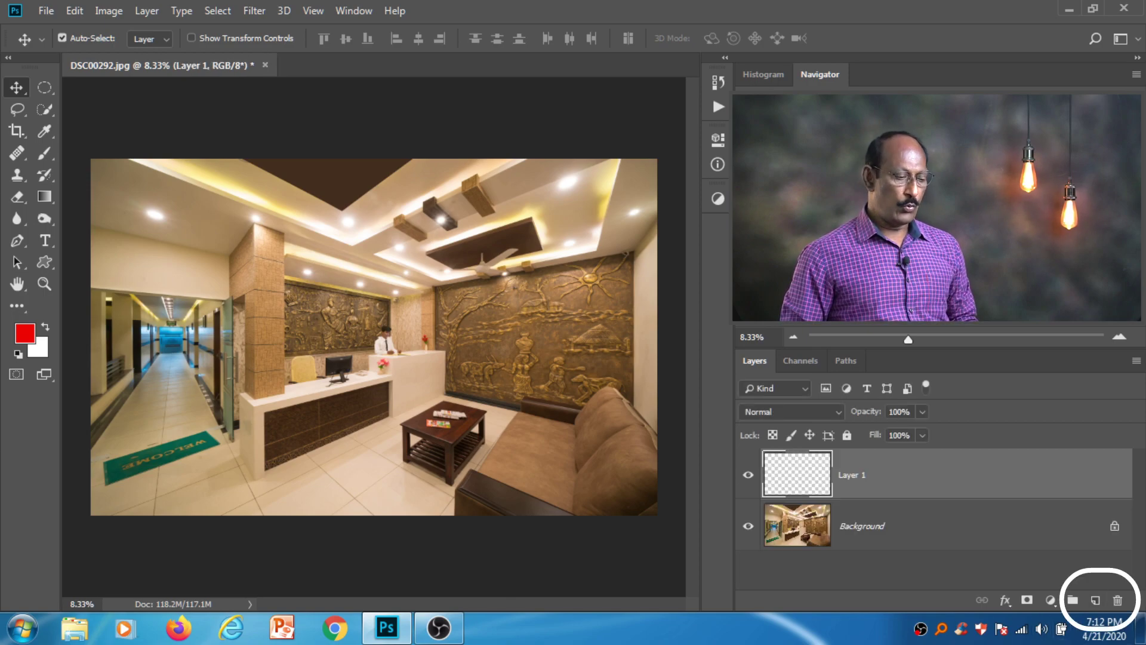
left_click(255, 11)
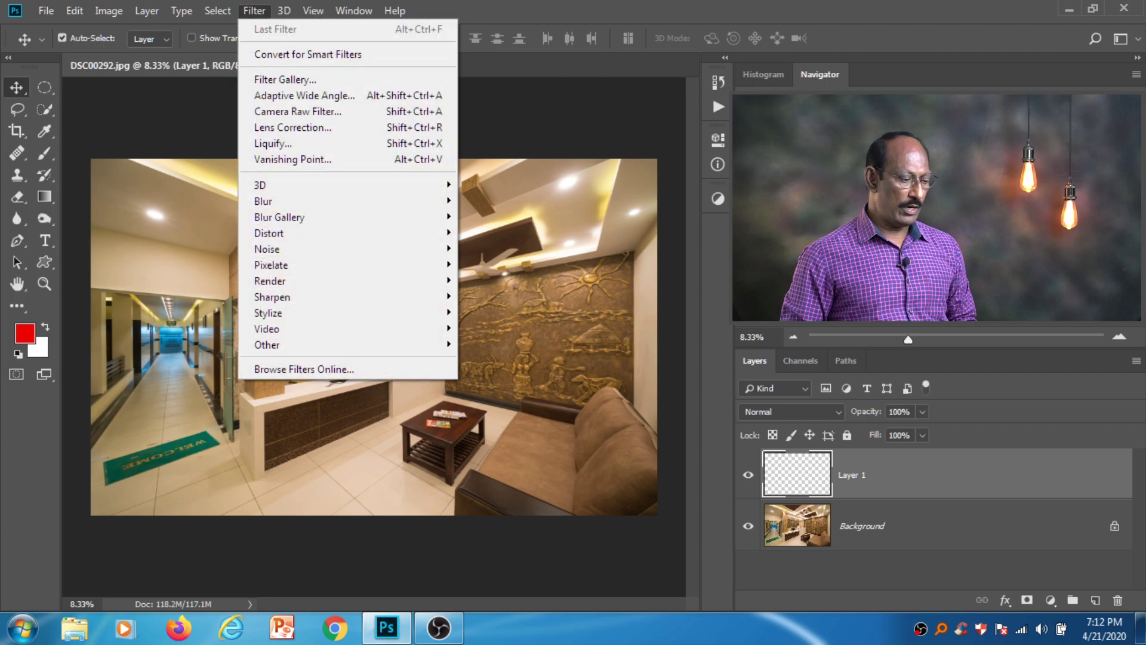
left_click(292, 159)
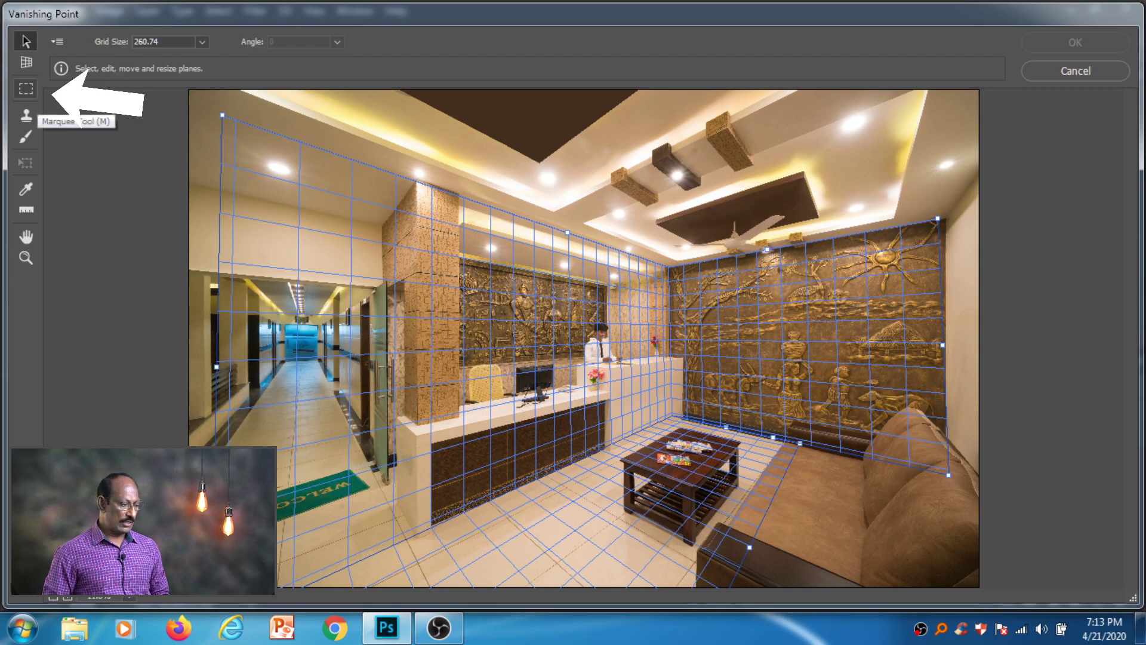
Marquee-select the lower part of the mural and place a copy of it on the reception plane over the counter front
left_click(26, 89)
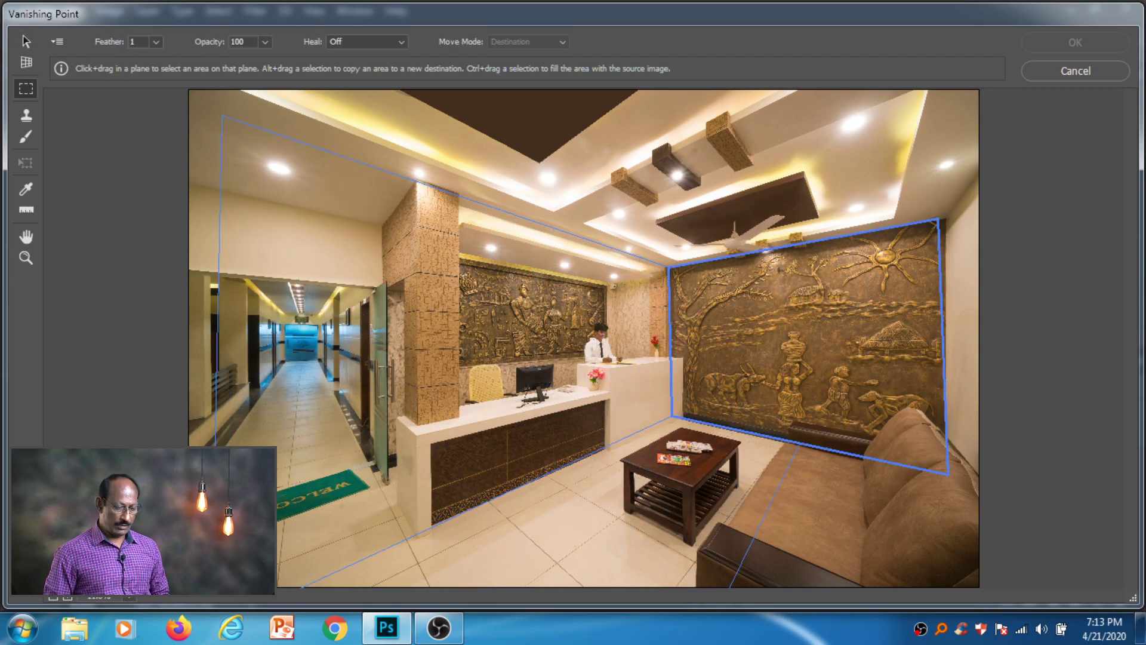
left_click_drag(692, 321, 932, 457)
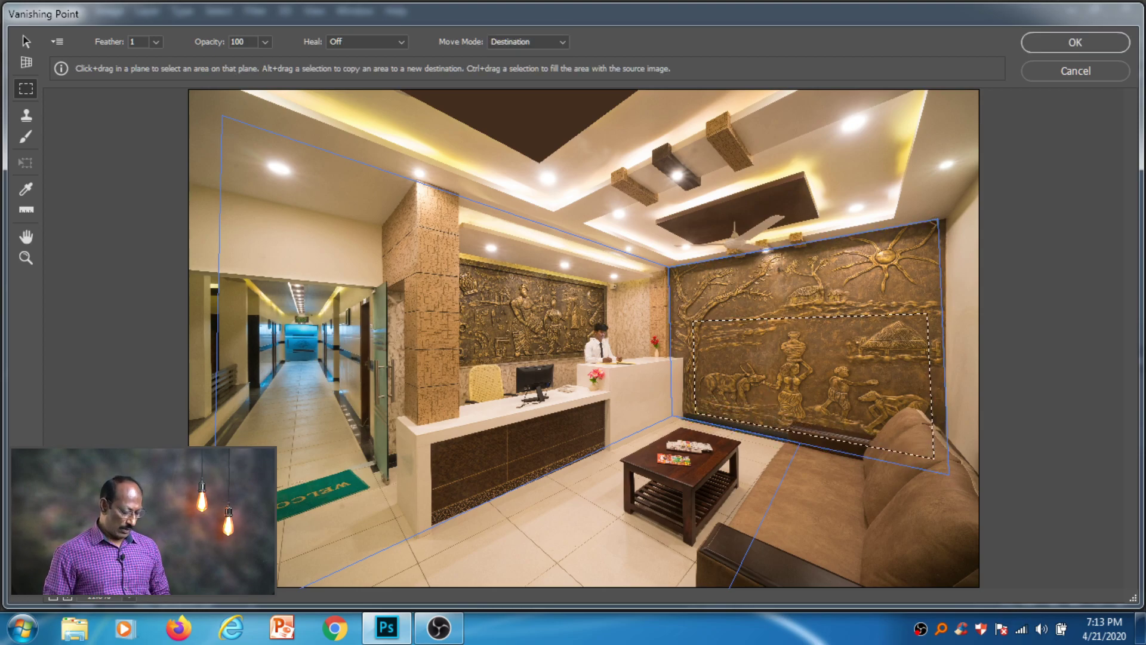
key("alt")
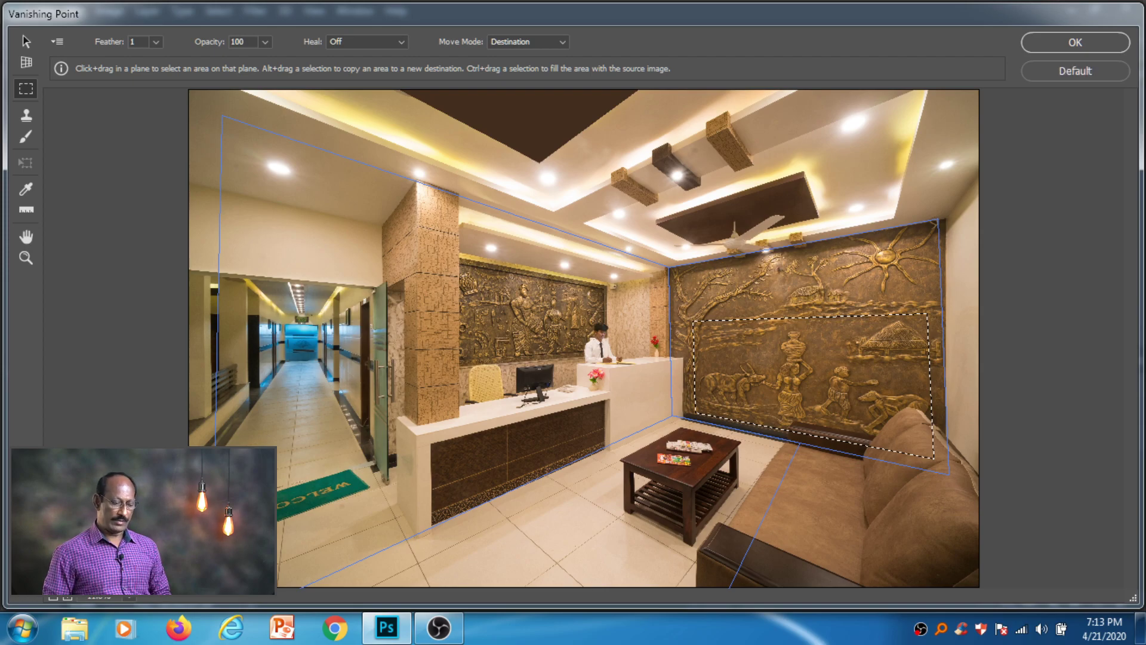
key("Return")
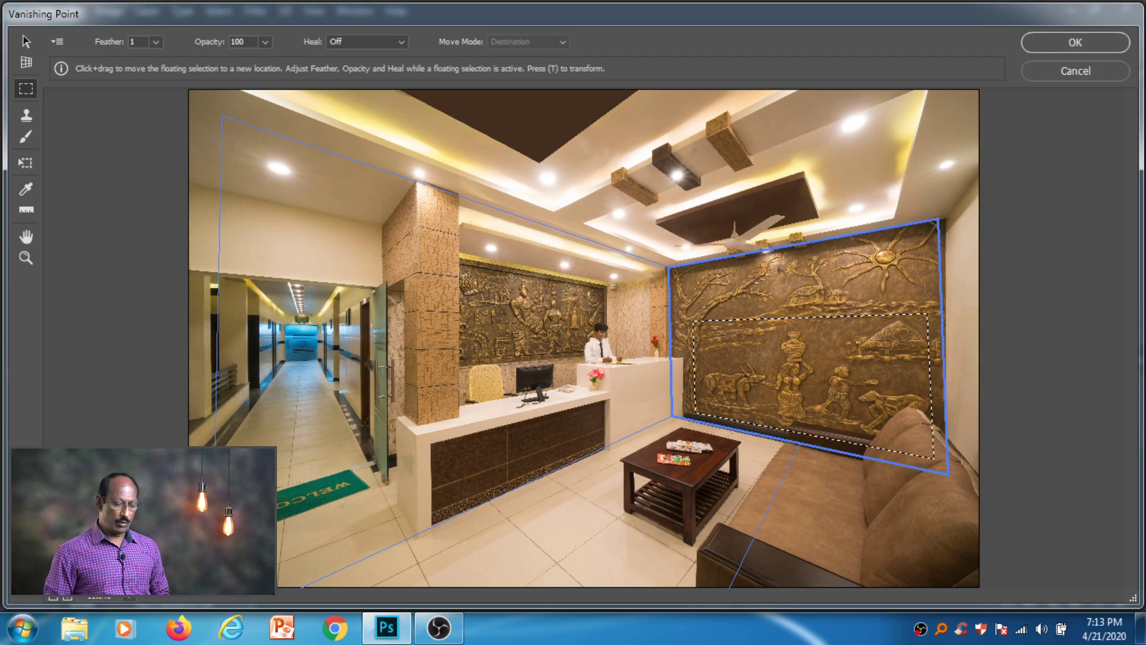
left_click_drag(811, 382, 373, 256)
left_click_drag(382, 281, 510, 430)
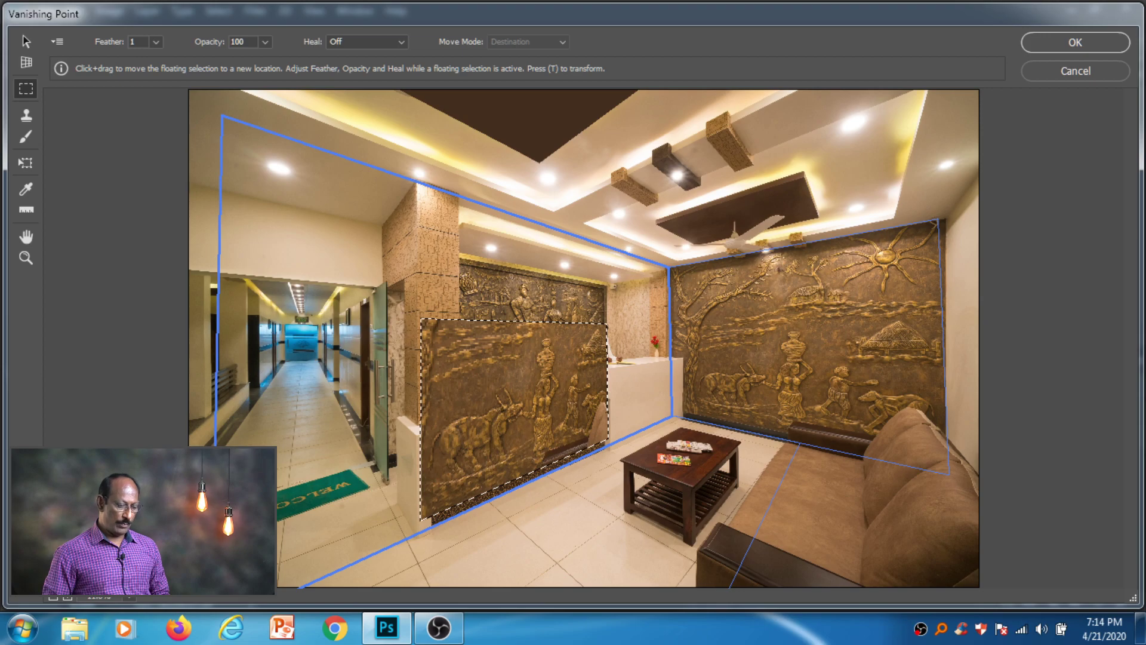
key("Return")
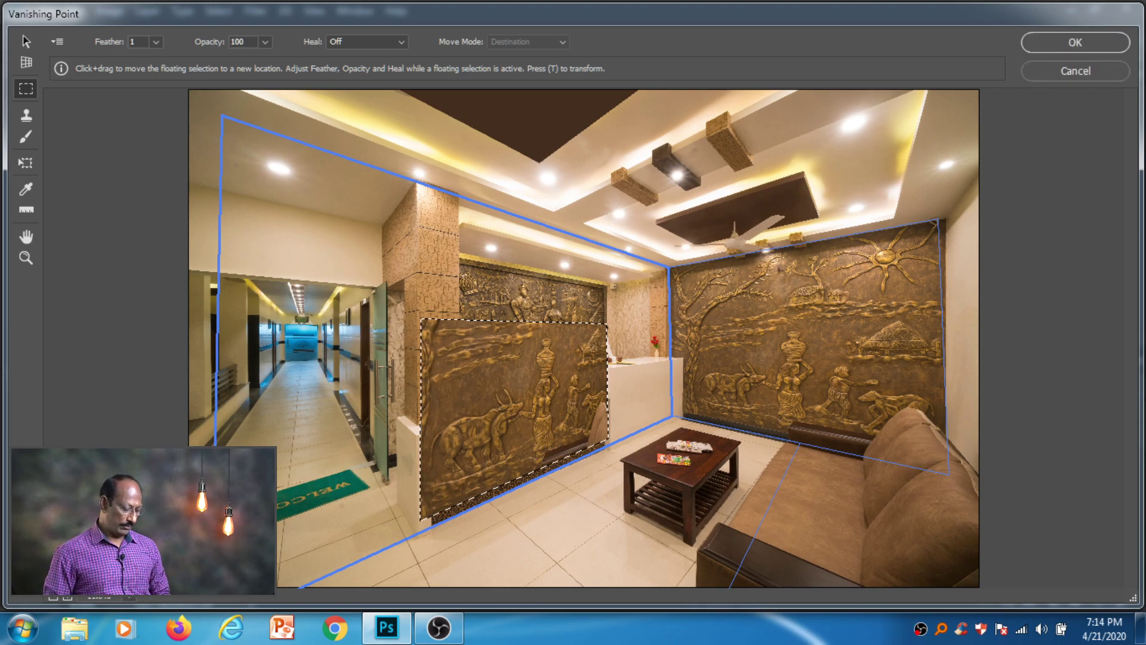
Transform the floating mural copy to fit the counter's dark front panel and apply the filter
key("t")
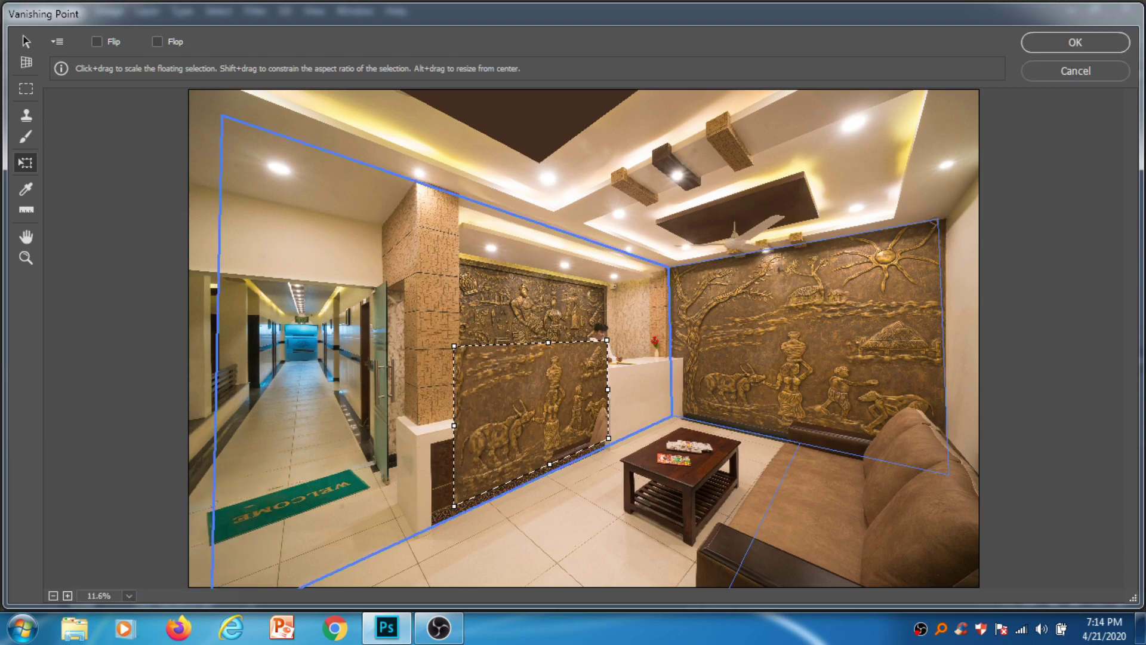
left_click_drag(514, 453, 431, 443)
left_click_drag(431, 515, 432, 522)
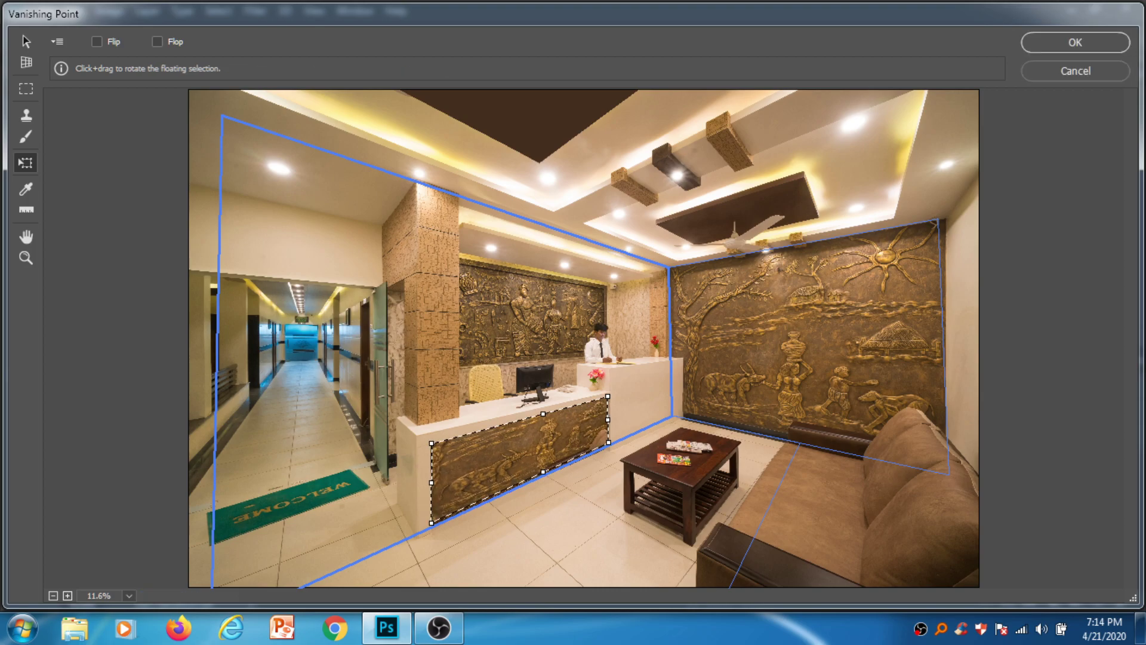
key("Return")
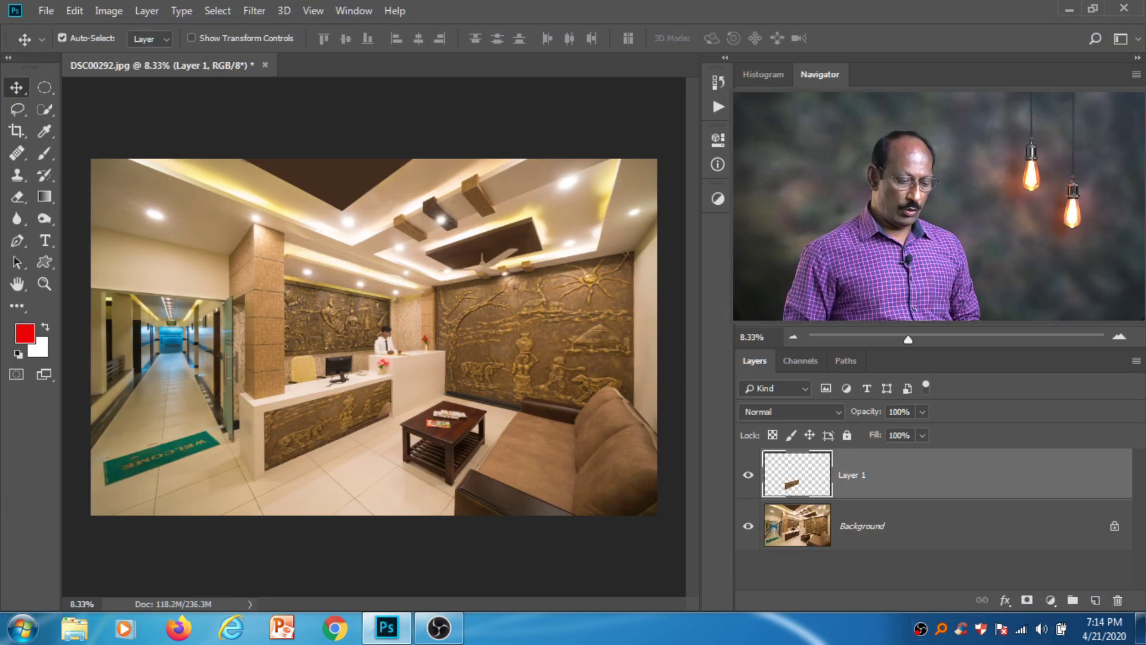
Compare the reception counter with Layer 1 hidden and shown, examining the mural copy in closer view
key("ctrl+comma")
left_click(748, 475)
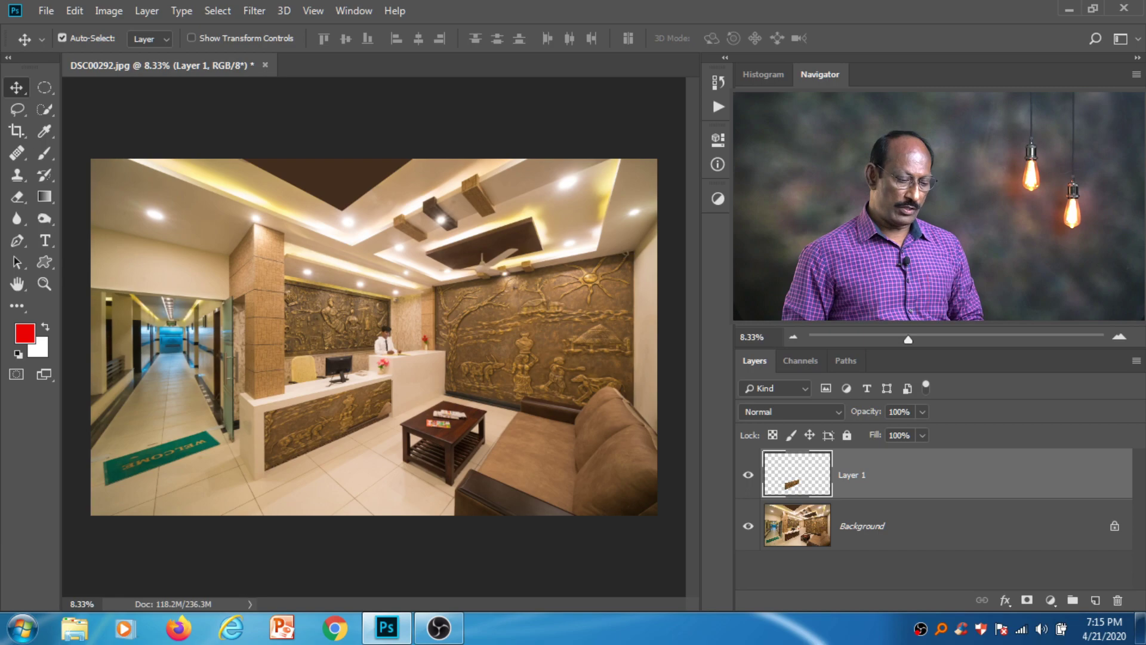
key("f")
key("f")
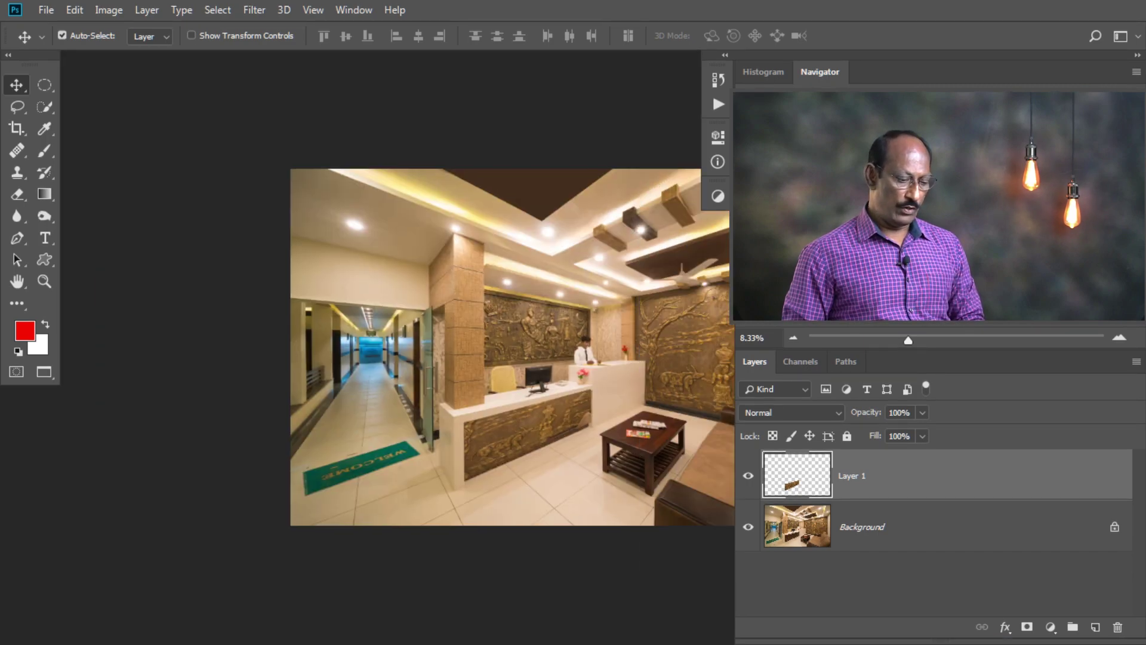
key("ctrl+0")
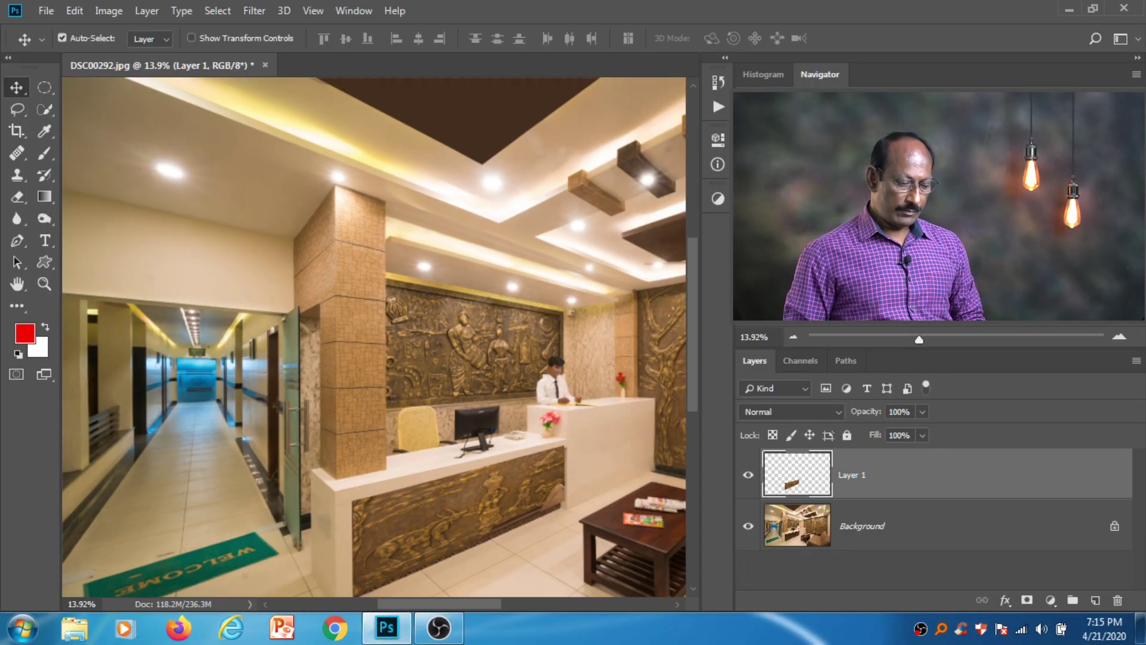
left_click_drag(406, 418, 339, 232)
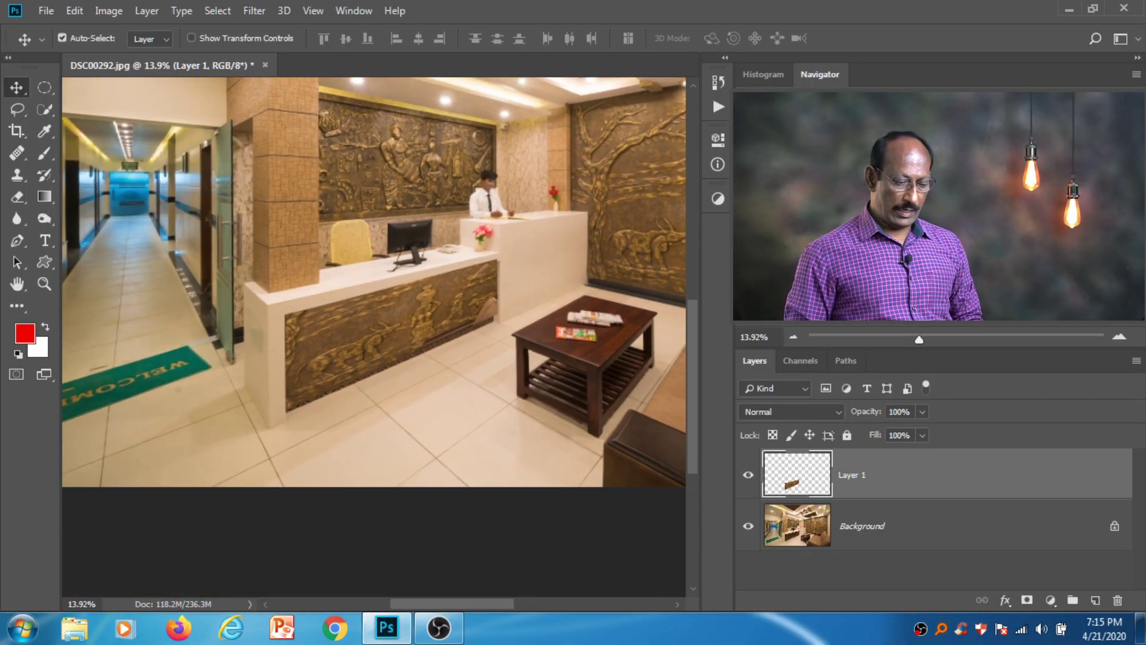
key("ctrl+comma")
key("ctrl+comma")
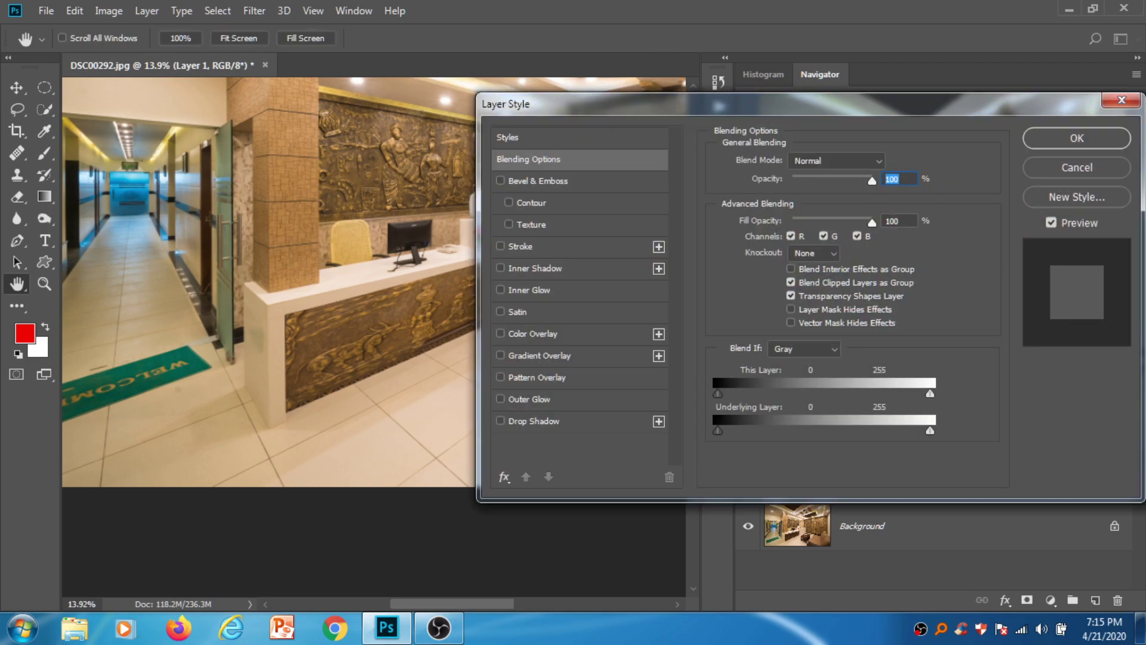
Set Layer 1's Blend If range for the underlying layer to 1/54 in the shadows and 127/160 in the highlights
left_click_drag(764, 102, 838, 84)
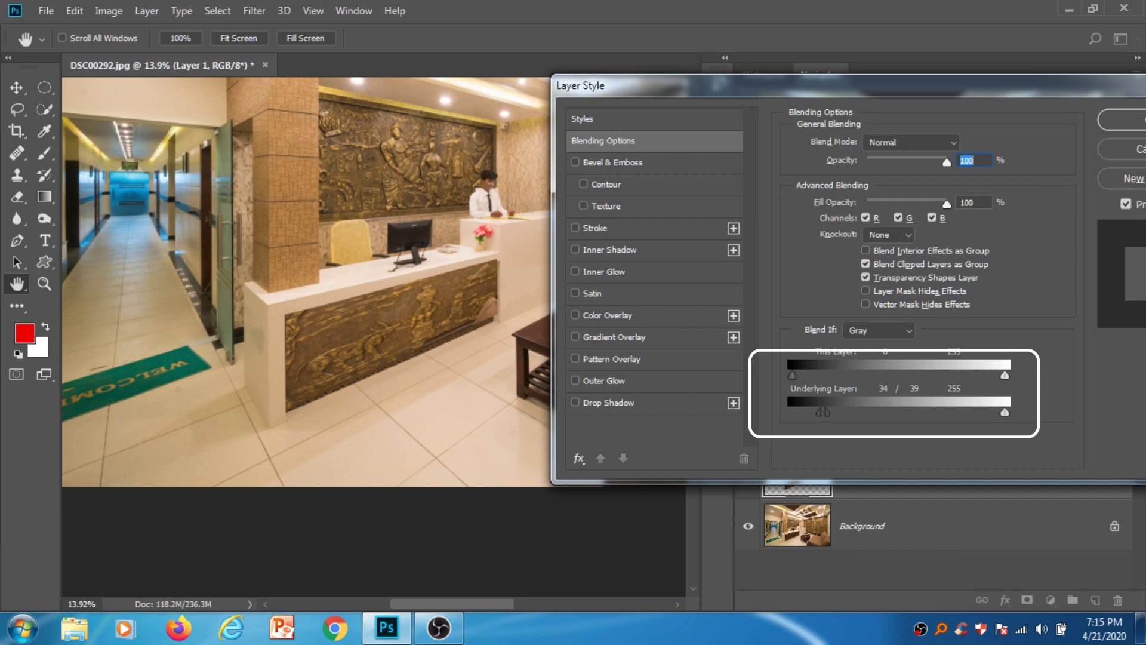
left_click_drag(825, 412, 790, 412)
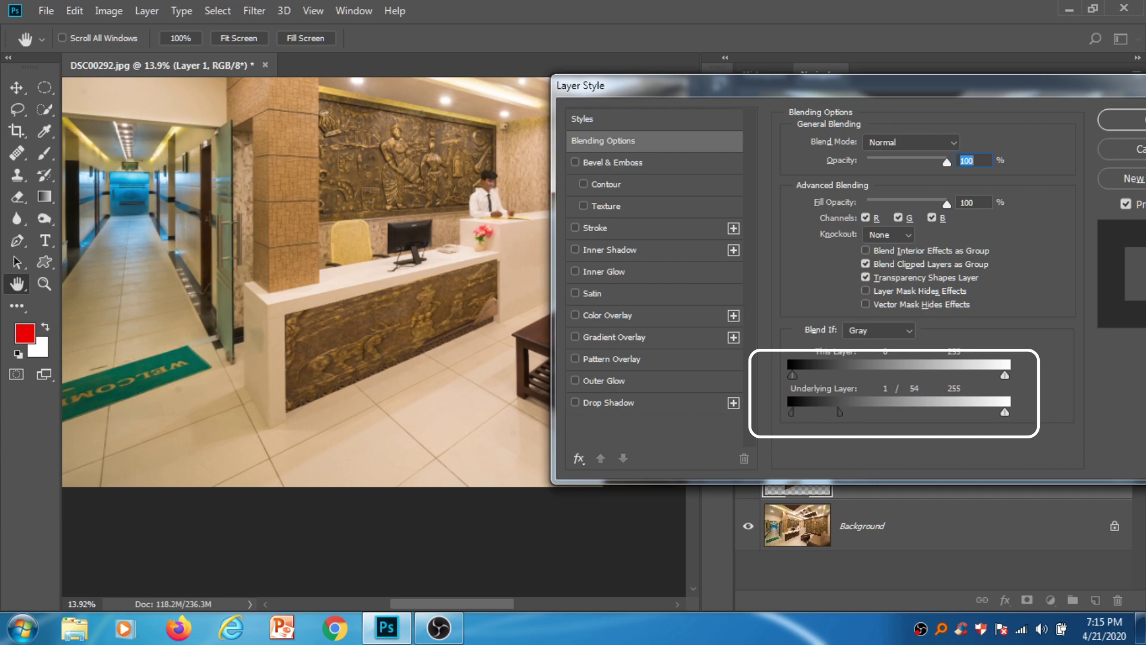
left_click_drag(1004, 412, 988, 412)
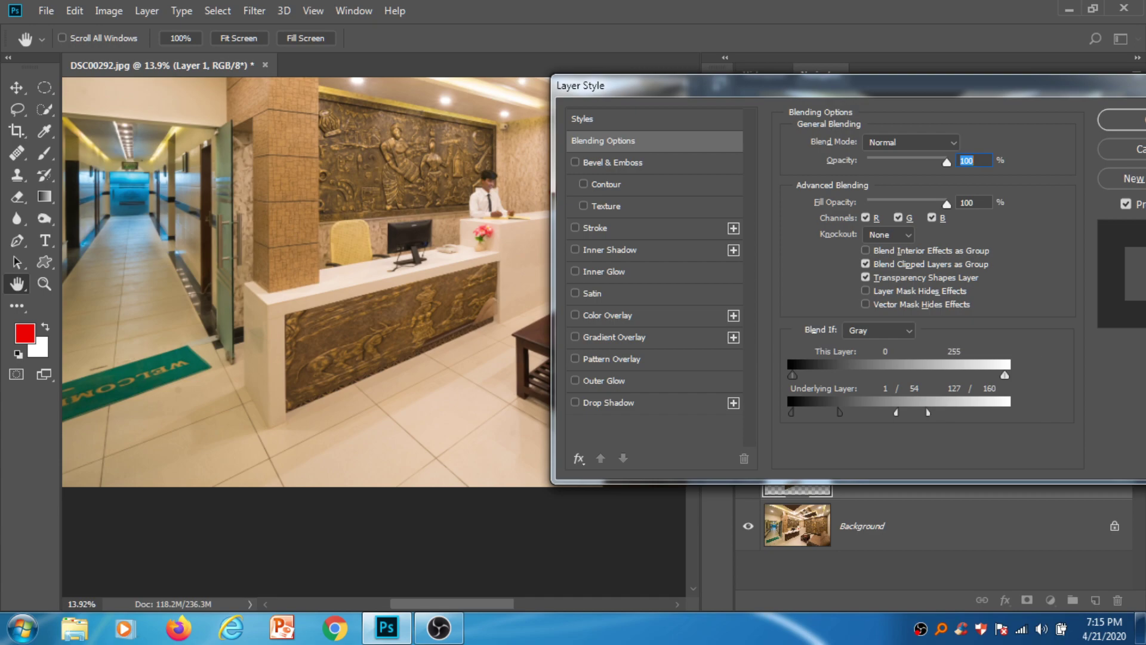
key("Return")
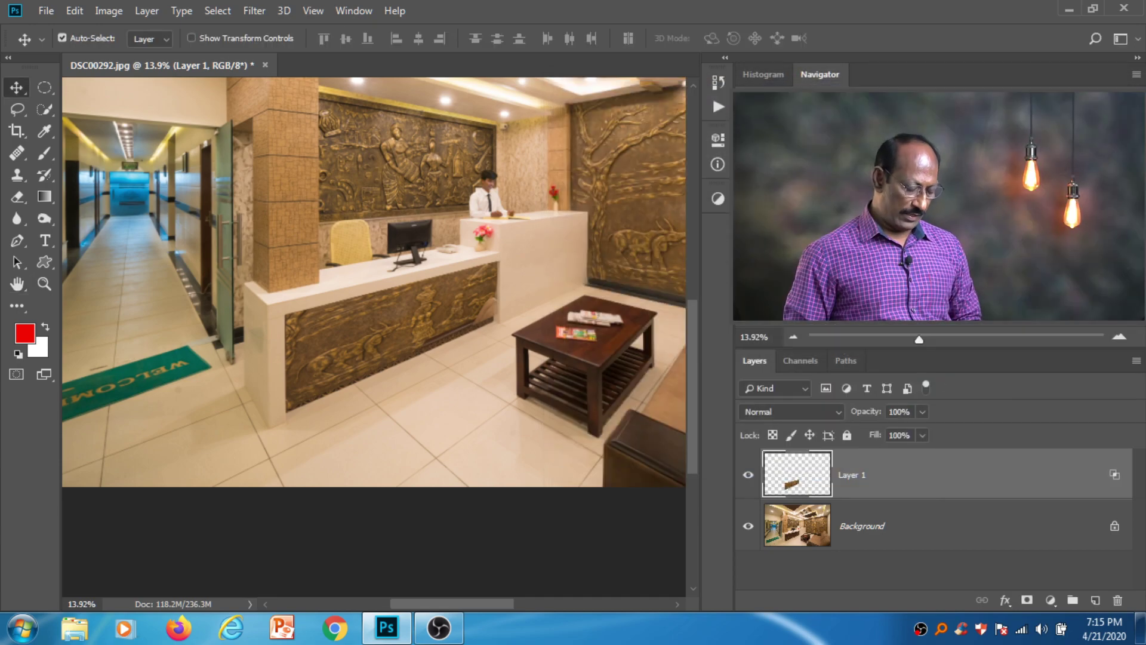
Examine the blended mural on the counter front up close, and view the whole image in full screen
key("ctrl+plus")
key("ctrl+plus")
key("ctrl+plus")
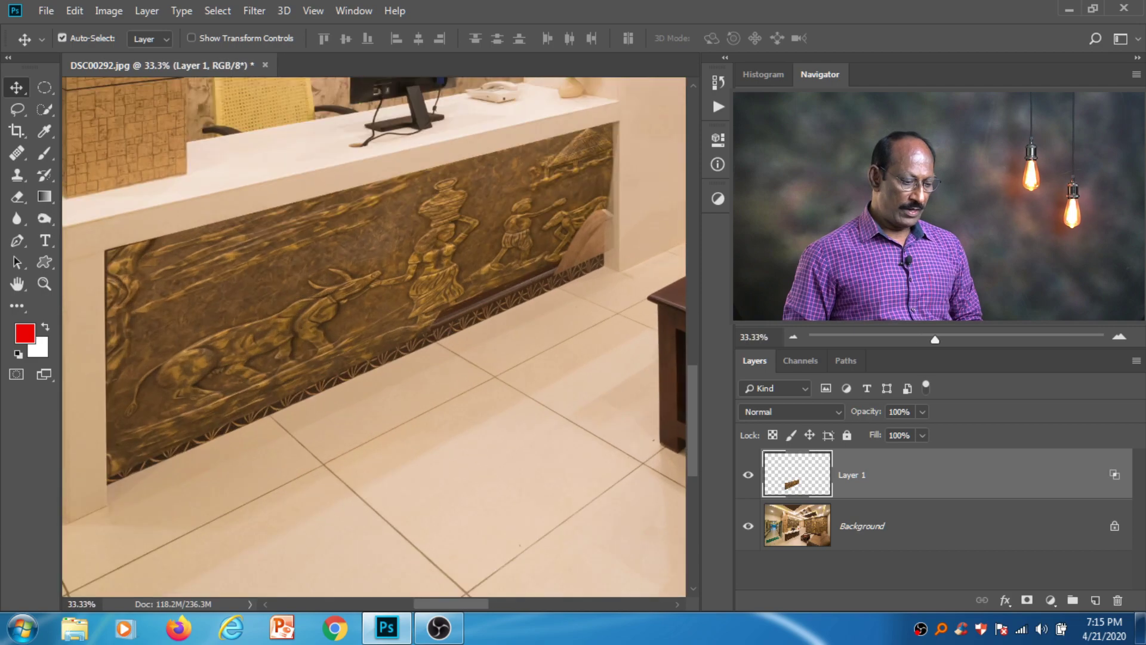
scroll(373, 336, "up", 2)
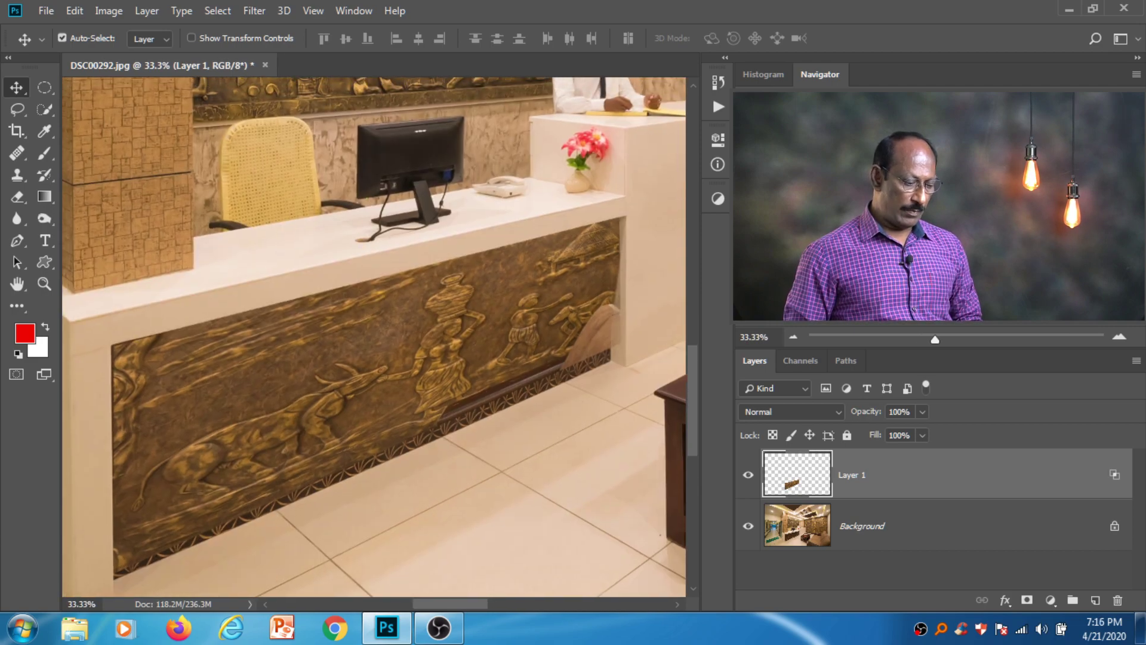
scroll(374, 336, "down", 2)
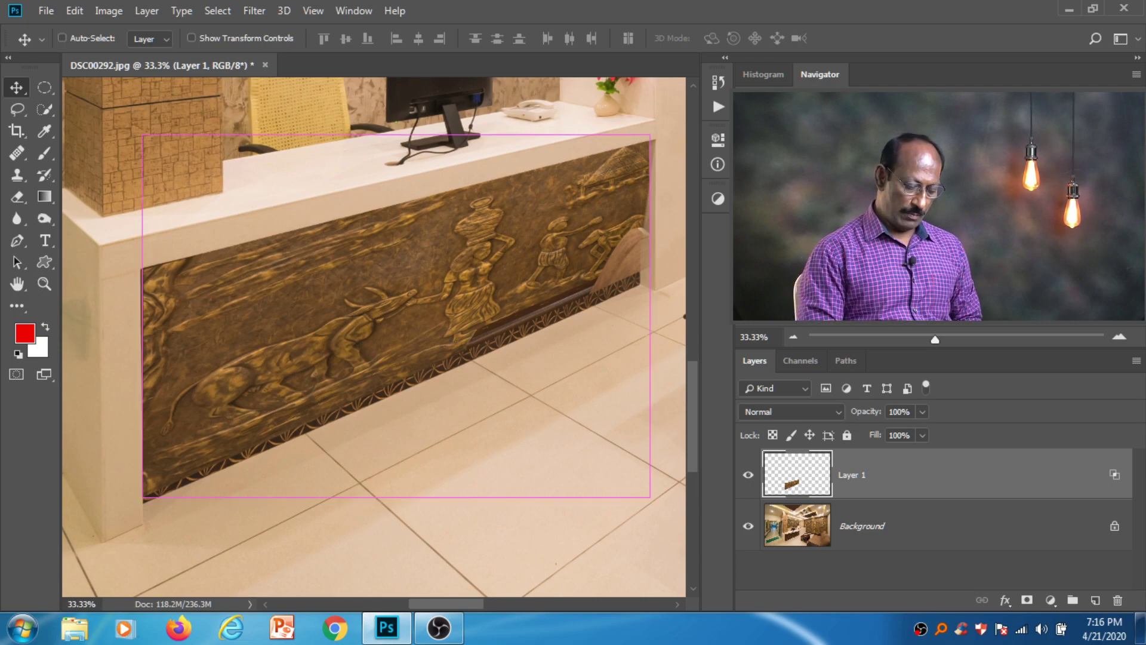
key("ctrl+0")
key("ctrl+minus")
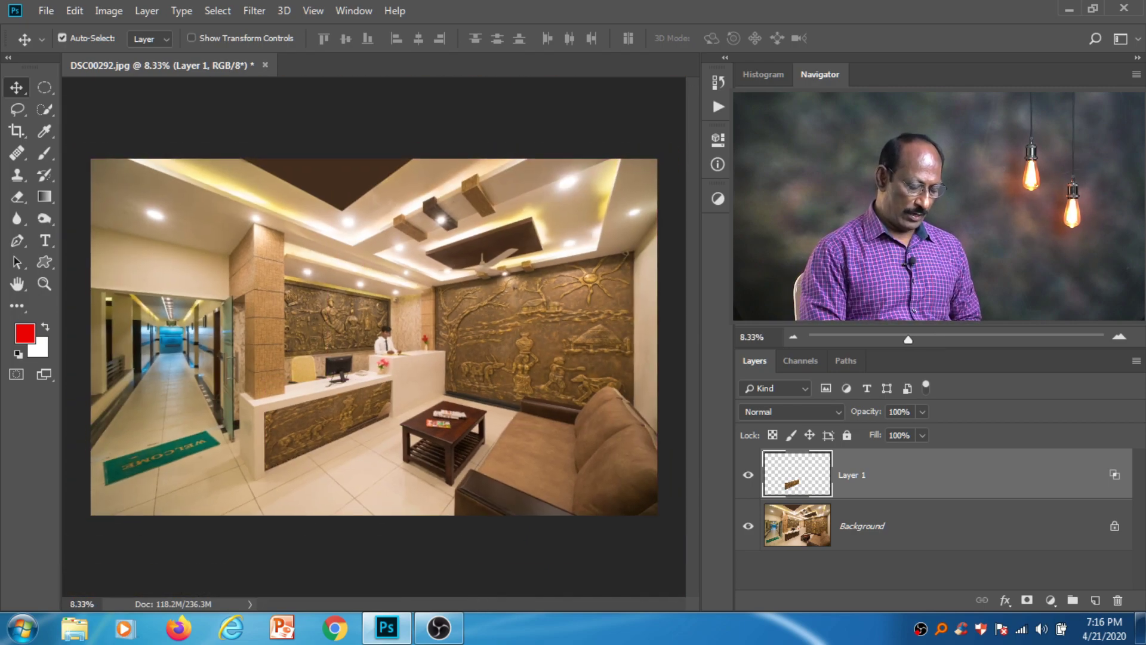
key("f")
key("f")
key("ctrl+0")
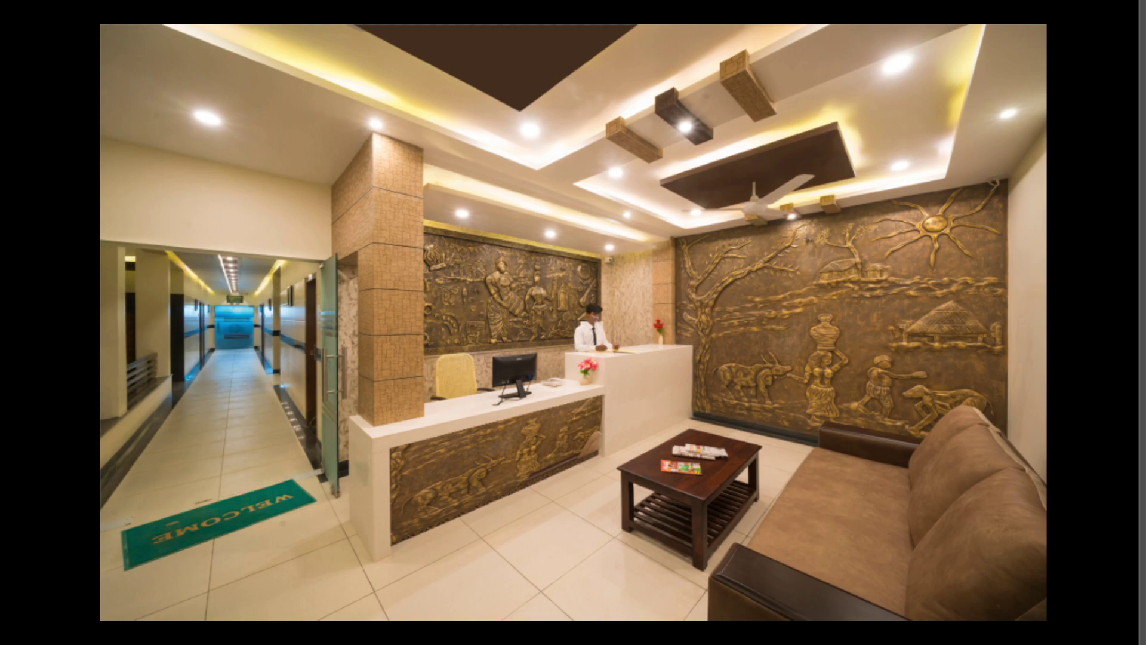
Close DSC00292.jpg without saving and open the fabric shop photo DSC03173.jpg
key("ctrl+w")
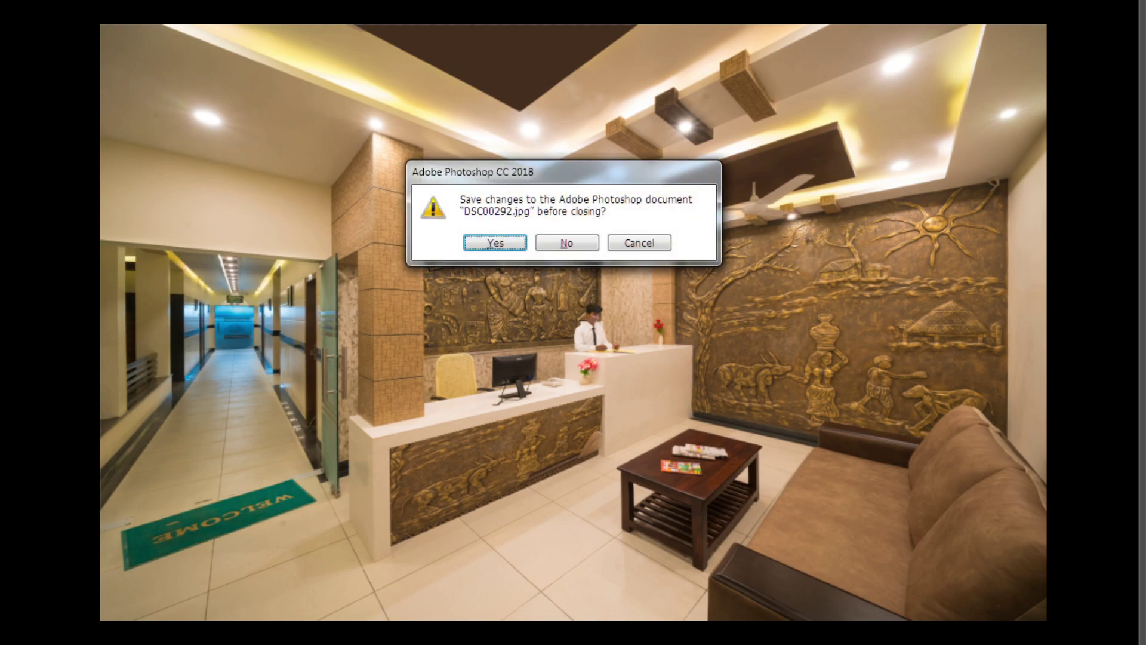
key("n")
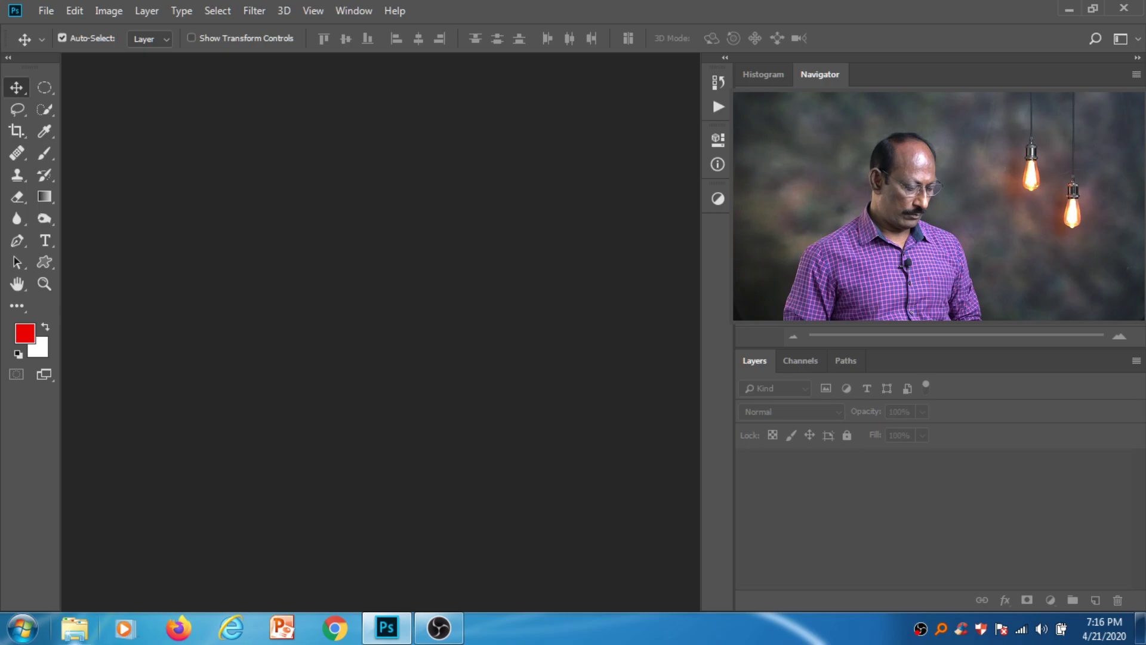
left_click(46, 10)
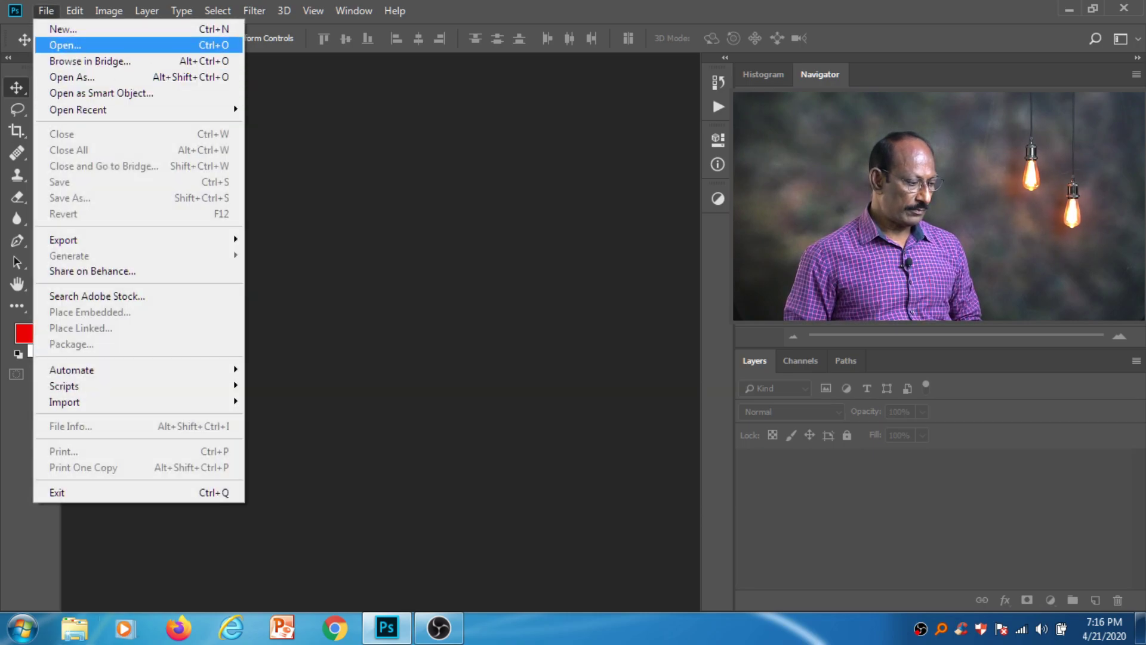
left_click(65, 45)
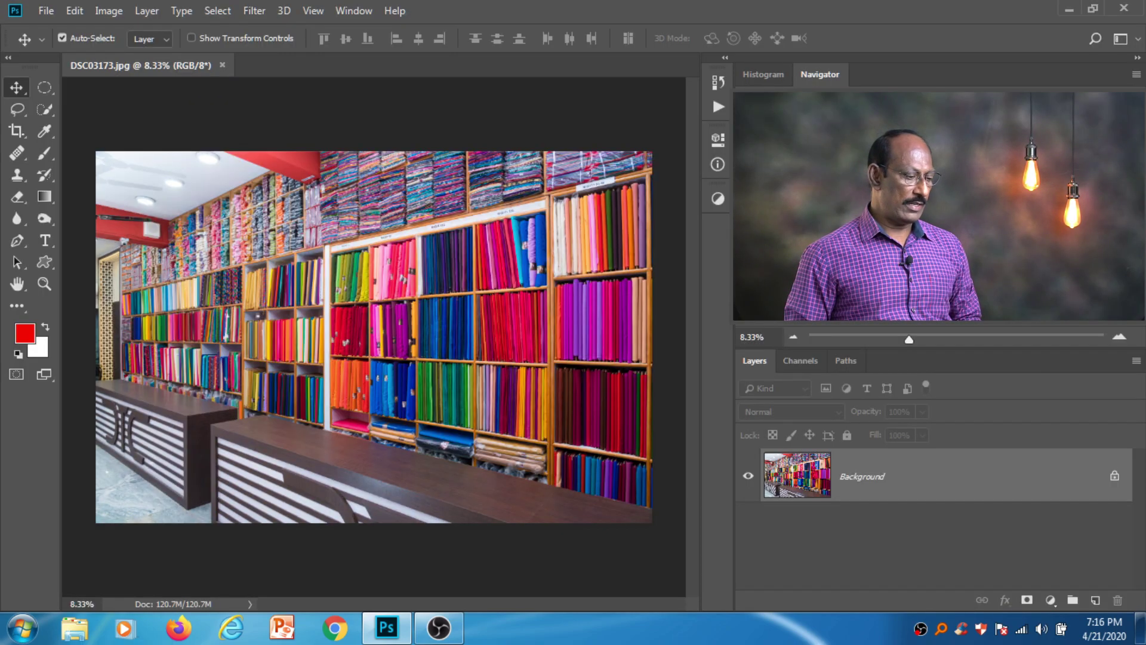
Open the Vanishing Point filter on the fabric shop photo
left_click(255, 11)
key("Down")
key("Down")
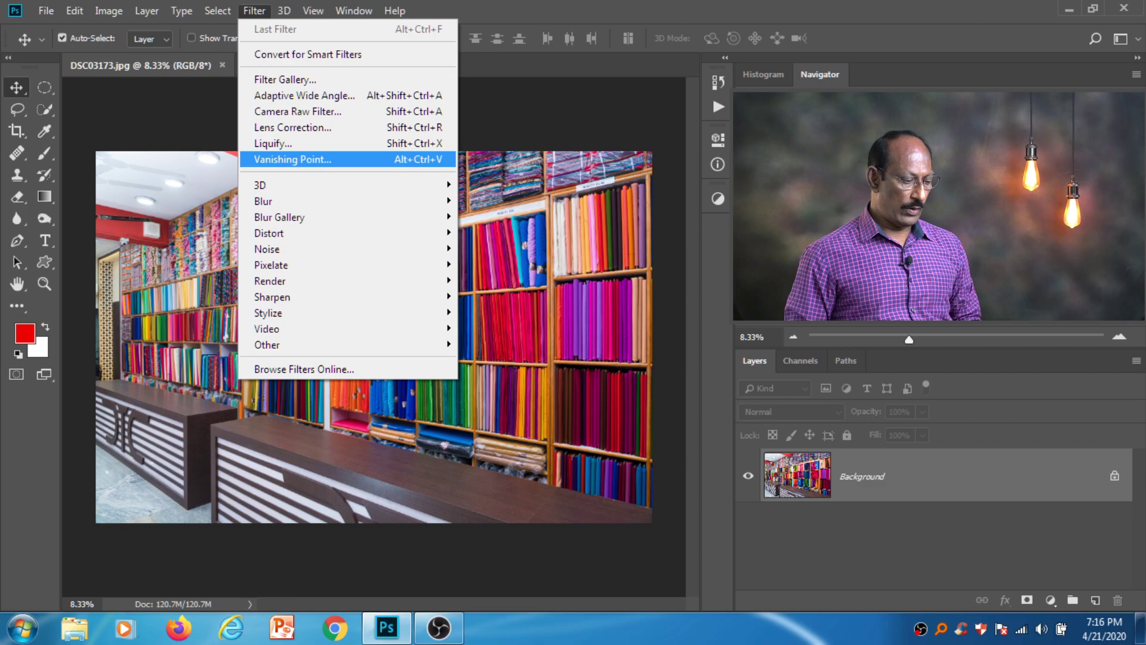
key("Return")
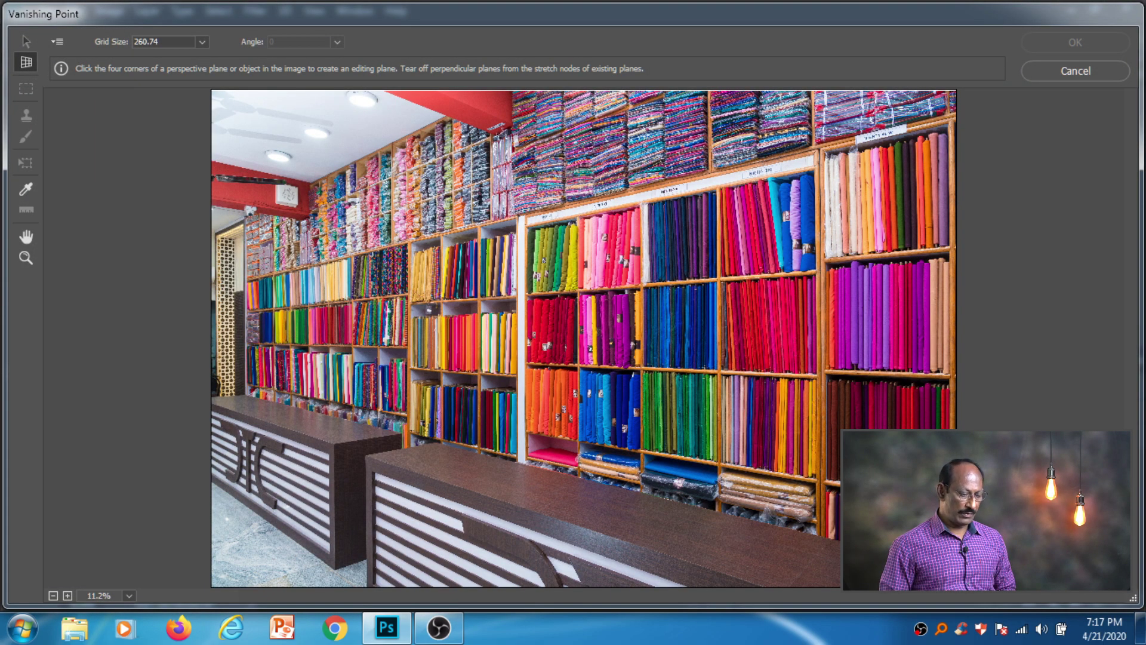
Create a perspective plane over the white-framed four-column shelf section and set its grid size to 290.71
left_click(522, 213)
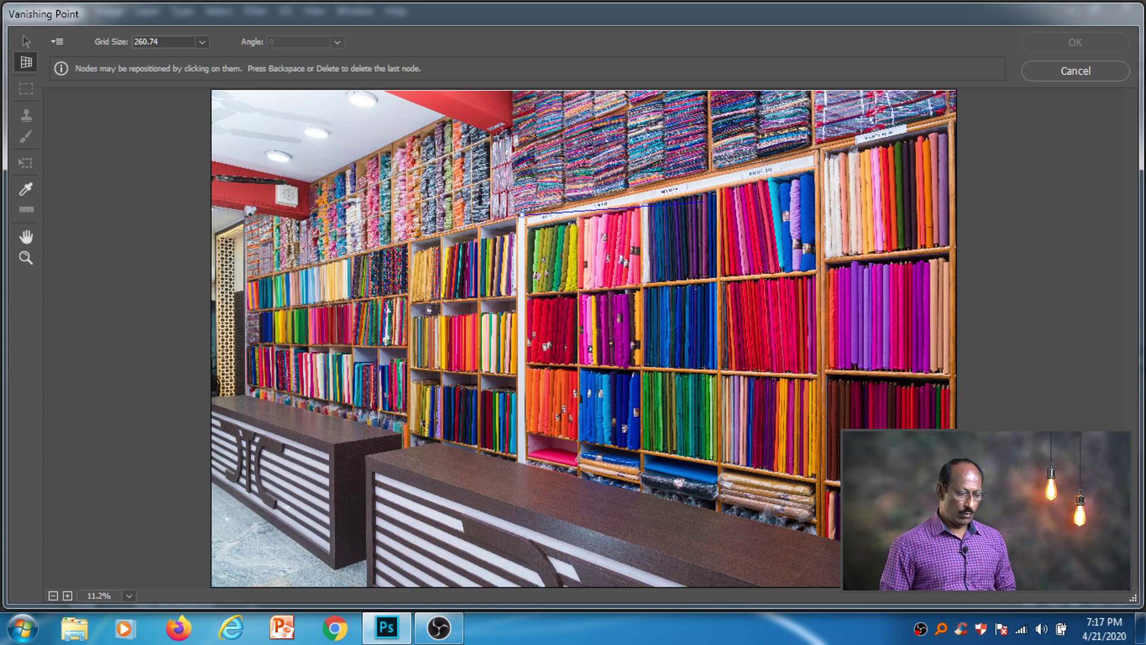
left_click(818, 149)
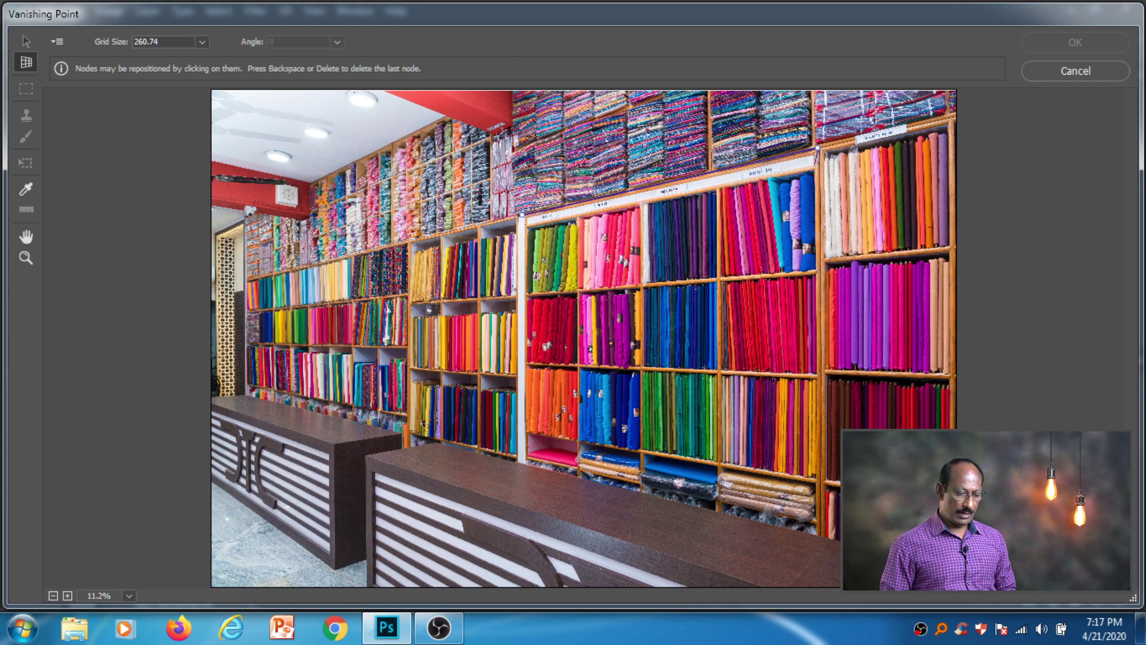
left_click(816, 480)
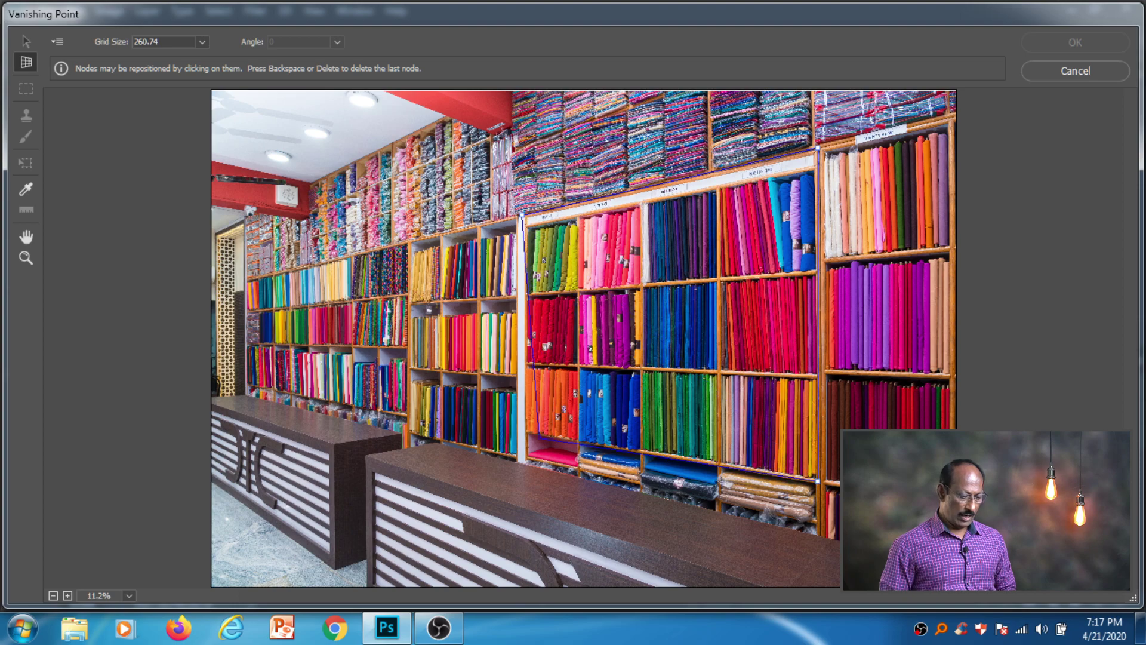
left_click(531, 436)
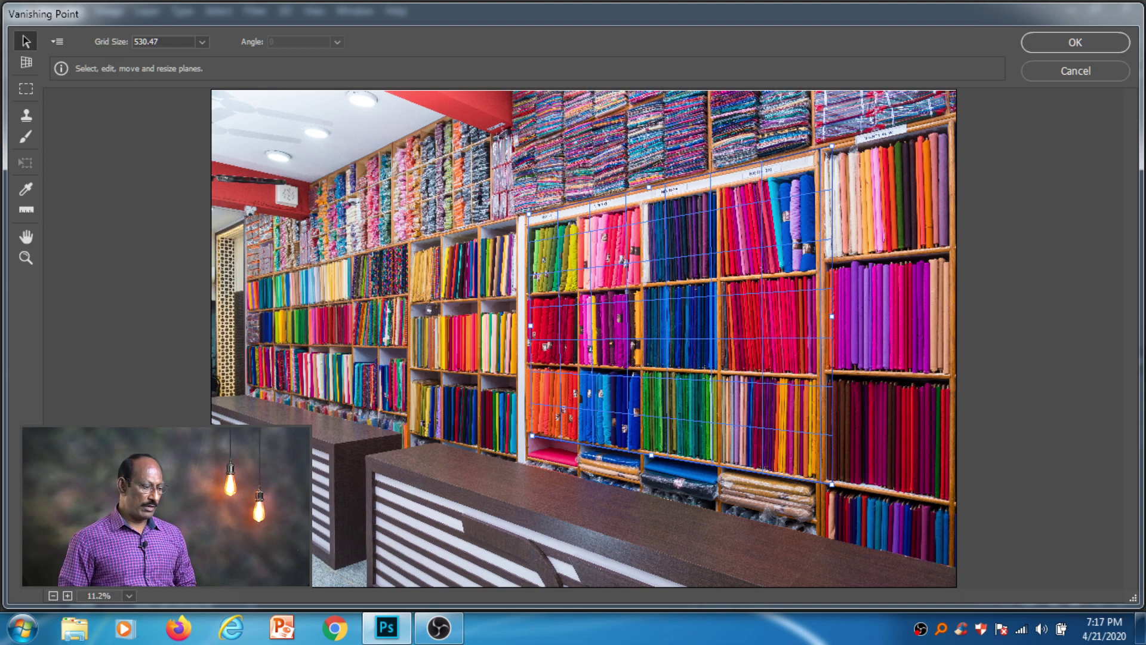
left_click(202, 41)
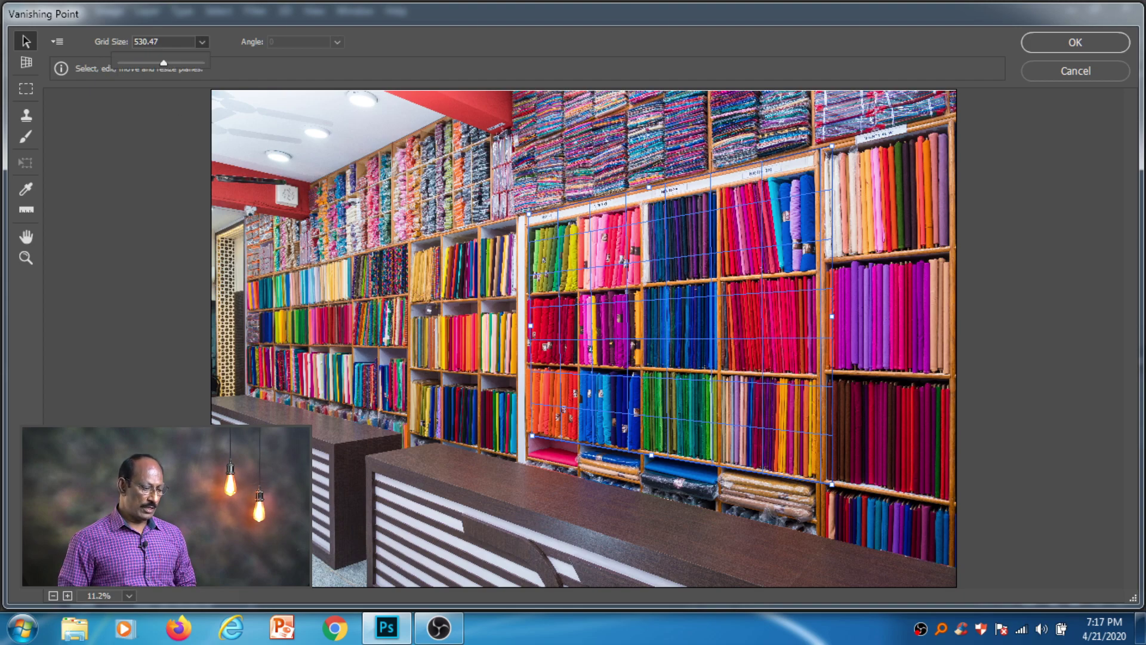
left_click_drag(163, 62, 144, 62)
Align the plane's upper-left corner with the outer edge of the shelf frame beside the NIGHT-L label
key("ctrl+space")
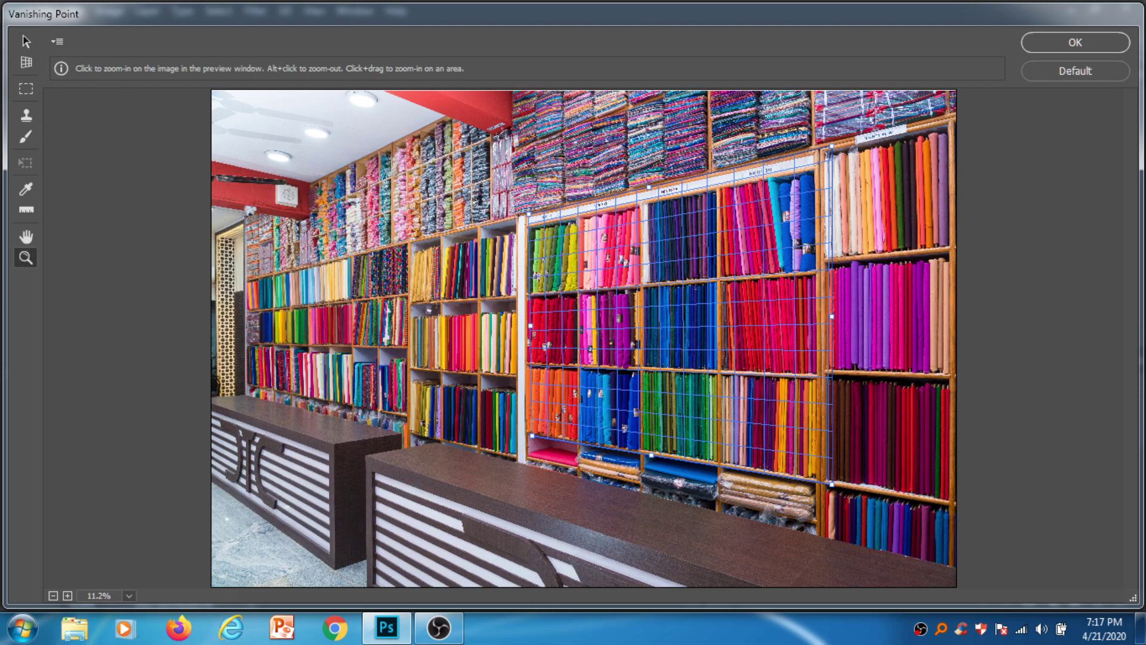
key("ctrl+plus")
key("ctrl+plus")
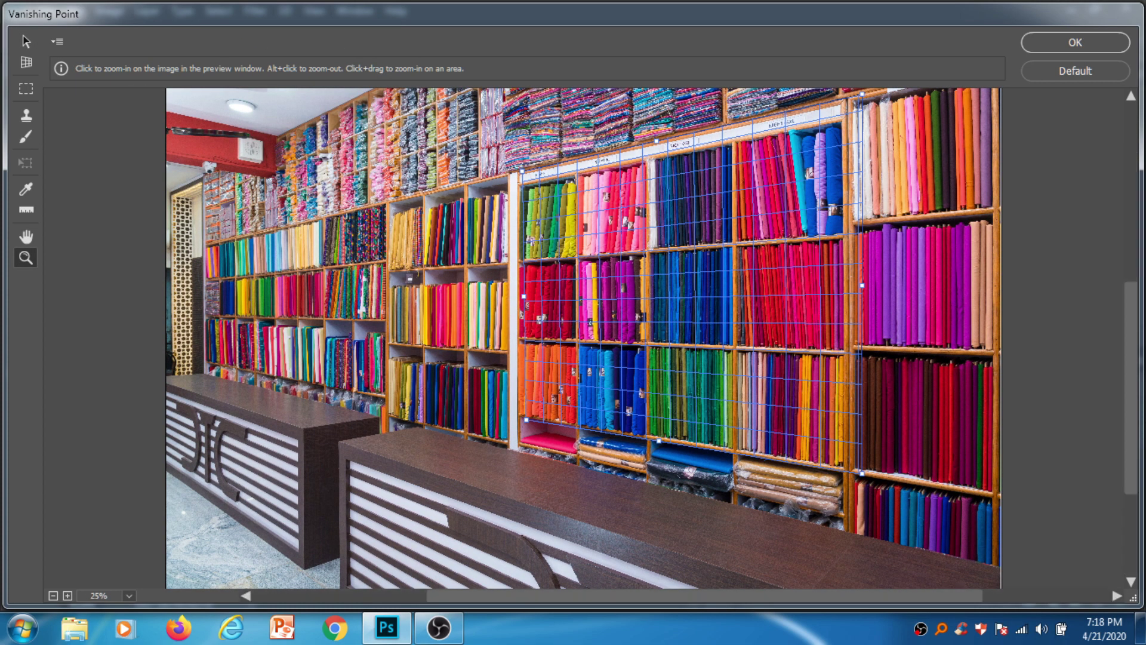
key("ctrl+plus")
key("h")
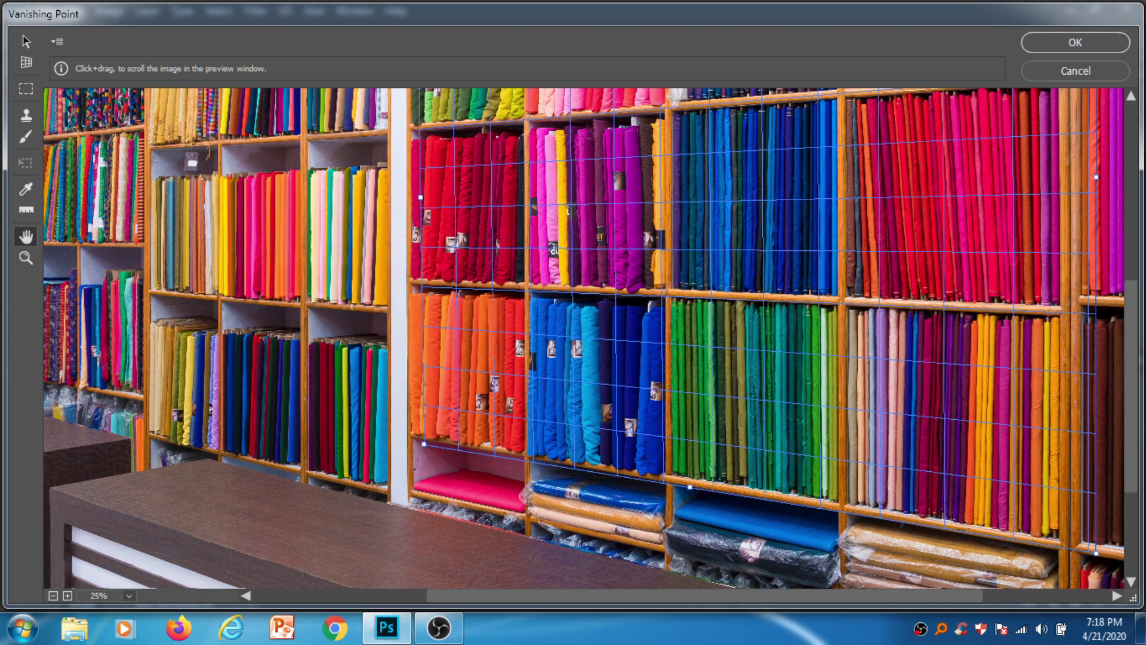
scroll(583, 338, "up", 3)
left_click_drag(583, 338, 599, 399)
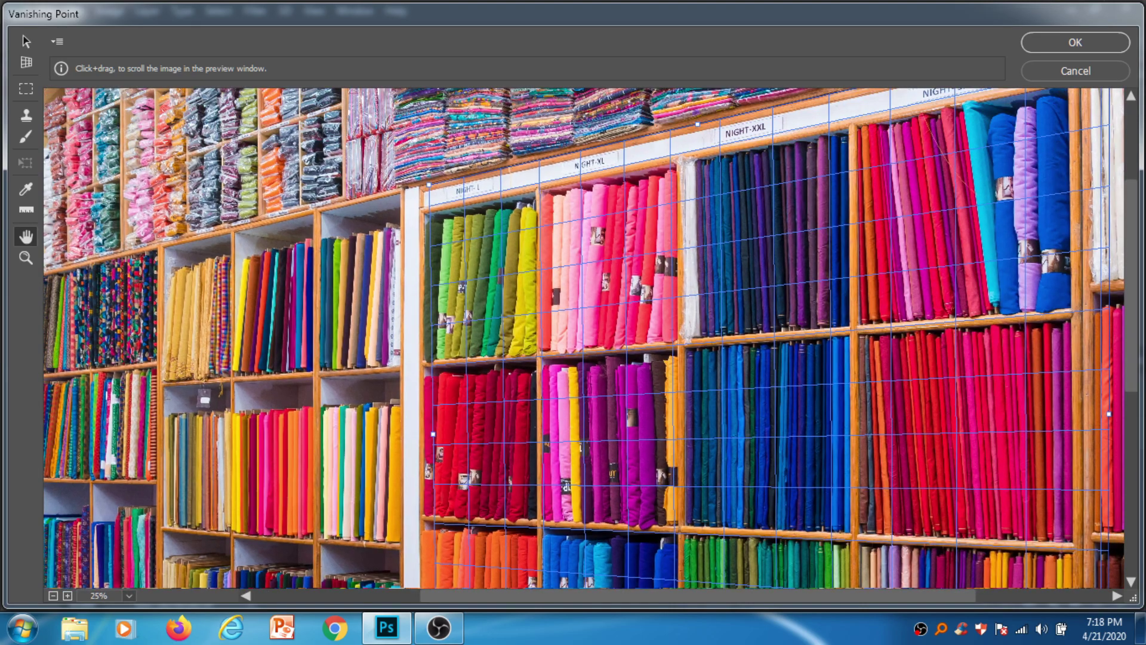
key("v")
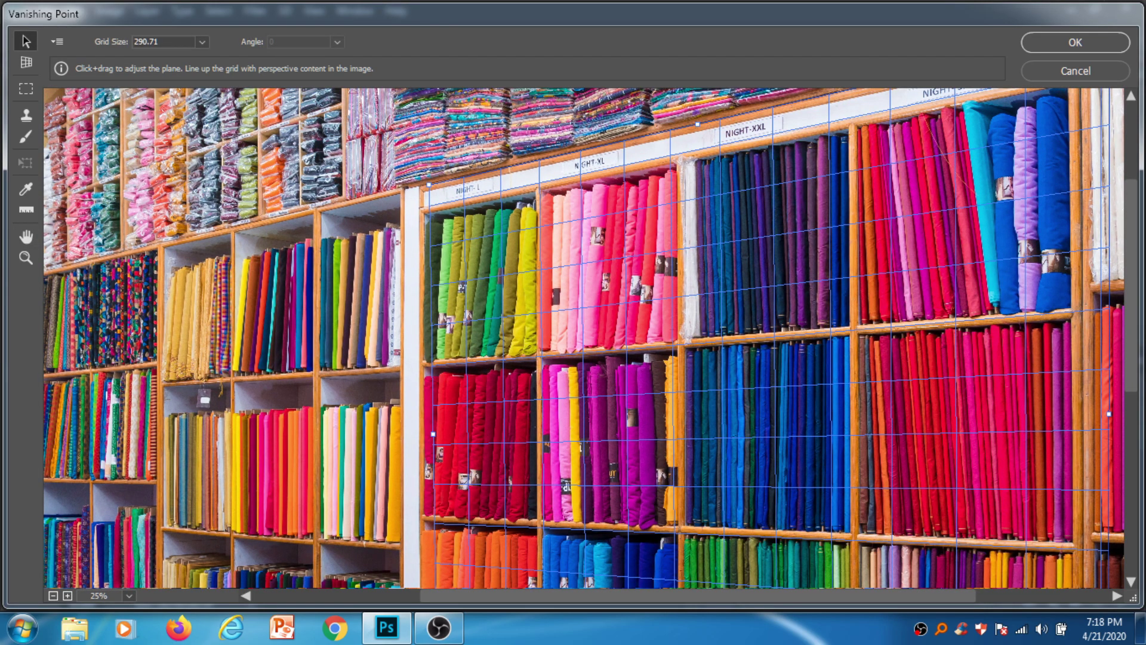
left_click_drag(429, 185, 418, 185)
Align the plane's two lower corners with the shelf edges below the orange and yellow fabric rolls
key("space")
left_click_drag(583, 338, 583, 339)
left_click_drag(580, 448, 572, 177)
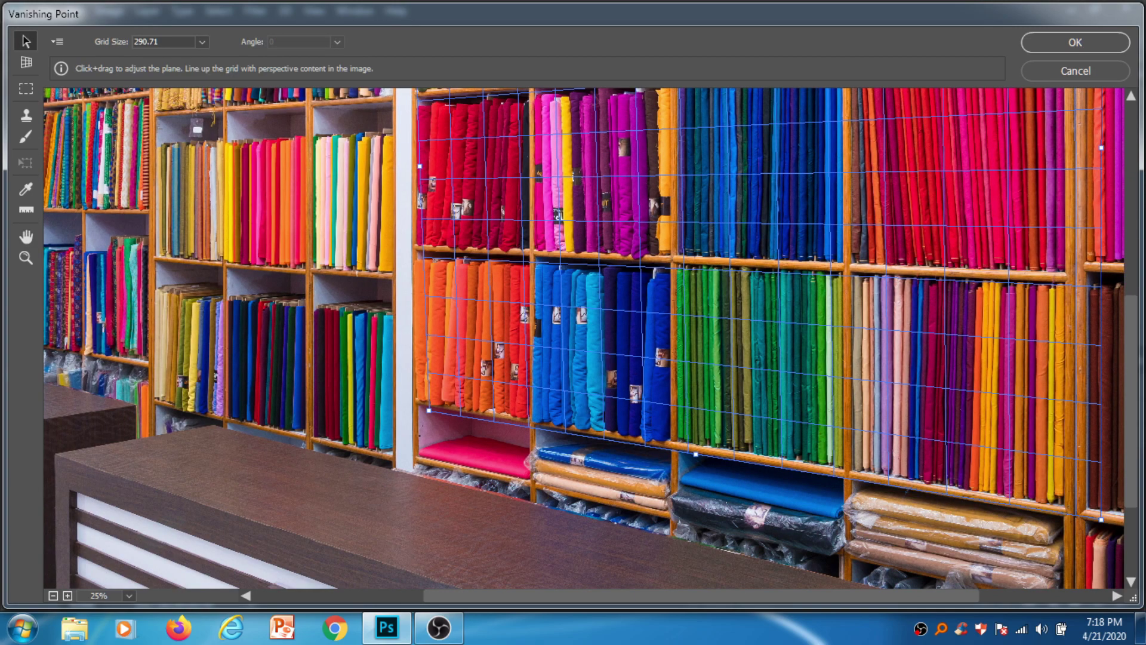
left_click_drag(428, 410, 414, 404)
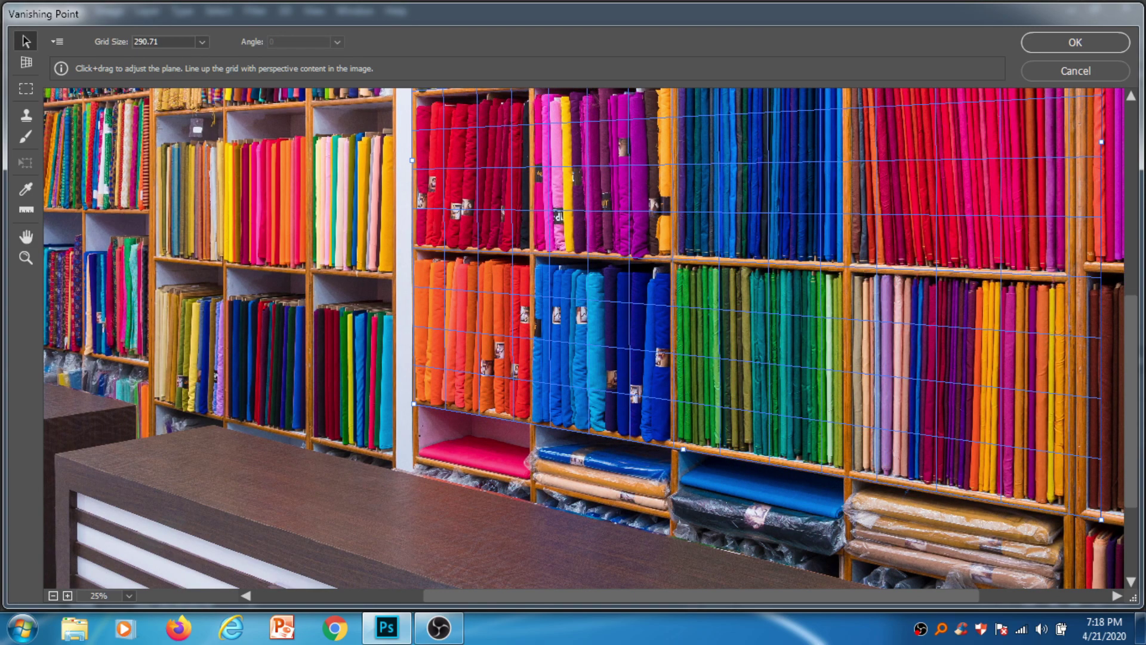
key("h")
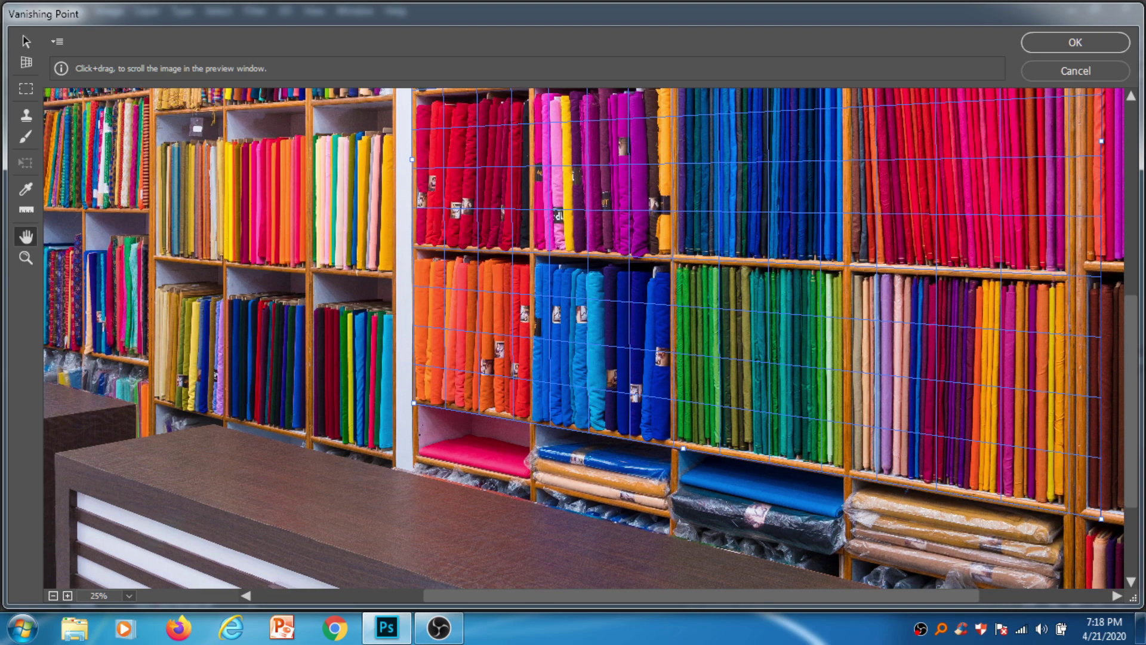
left_click_drag(906, 489, 651, 513)
key("v")
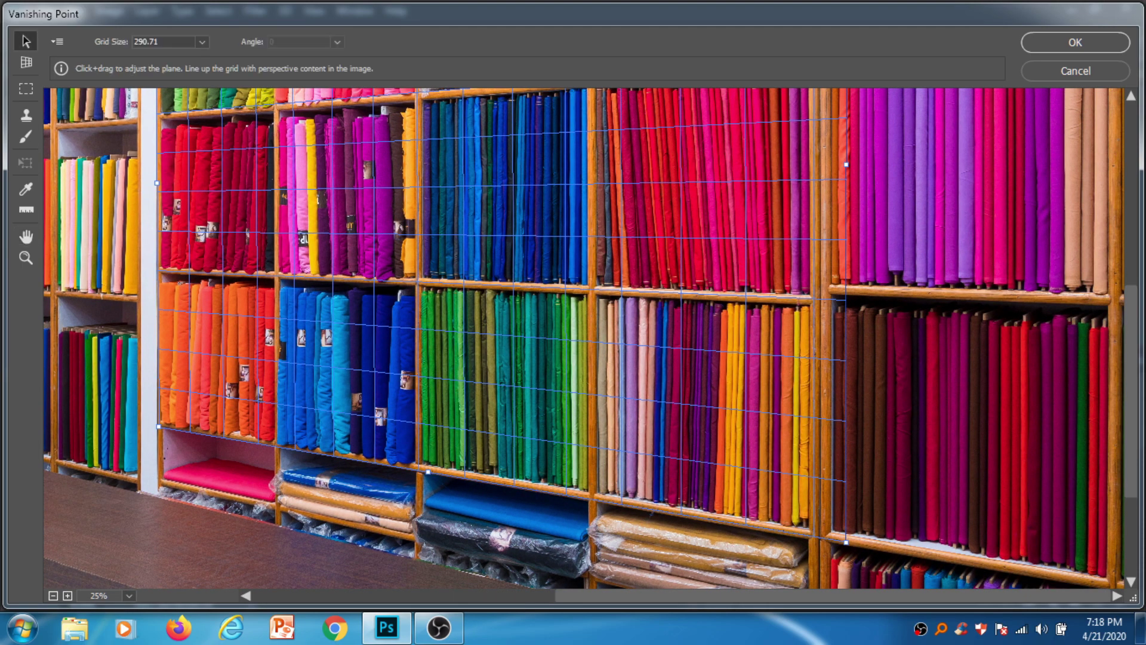
left_click_drag(846, 542, 818, 537)
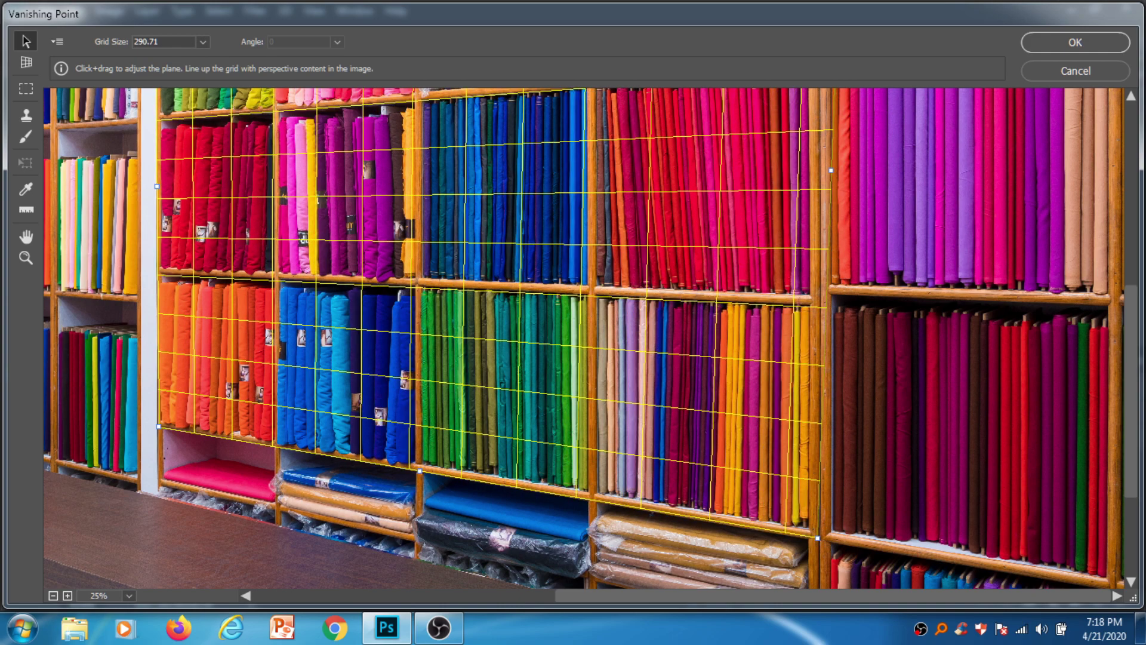
Align the plane's upper-right corner with the shelf frame's corner beside the NIGHT-3XL label
key("space")
left_click_drag(589, 250, 589, 438)
key("v")
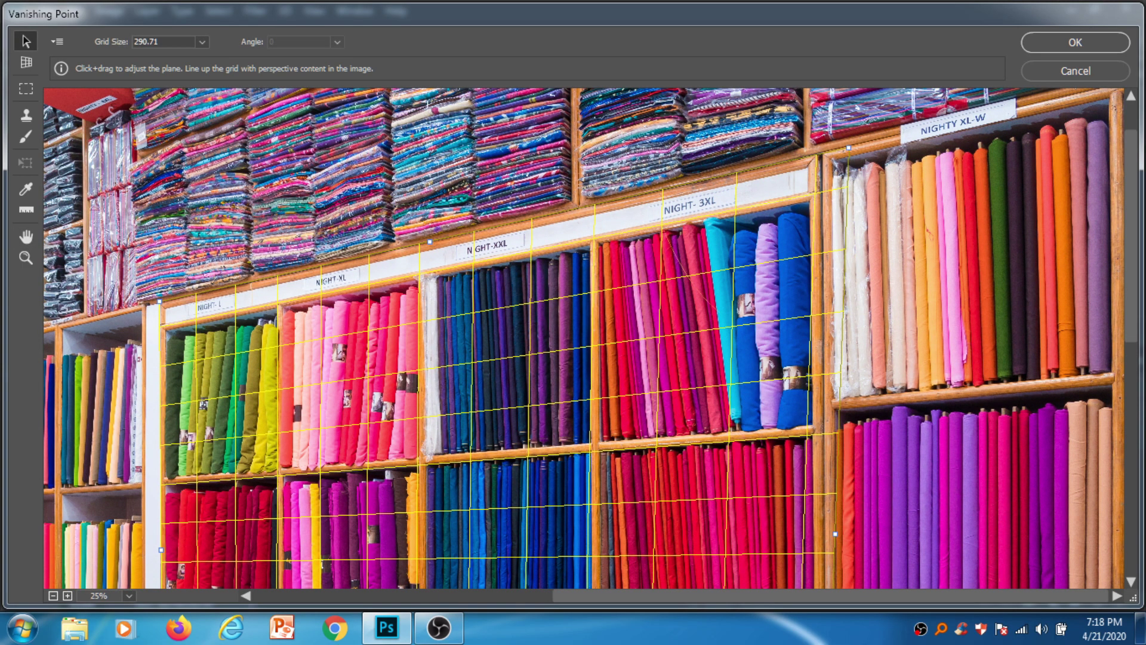
left_click_drag(850, 147, 821, 147)
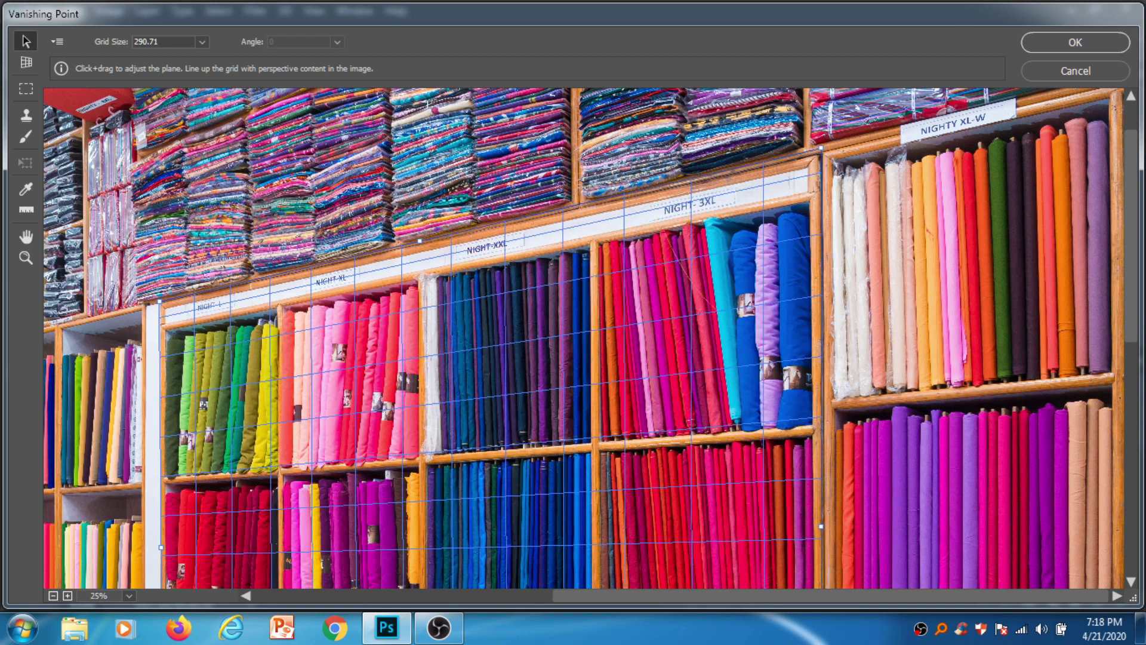
Extend the plane on all four sides so it covers the entire shelf wall from the ceiling line to the countertops
key("ctrl+0")
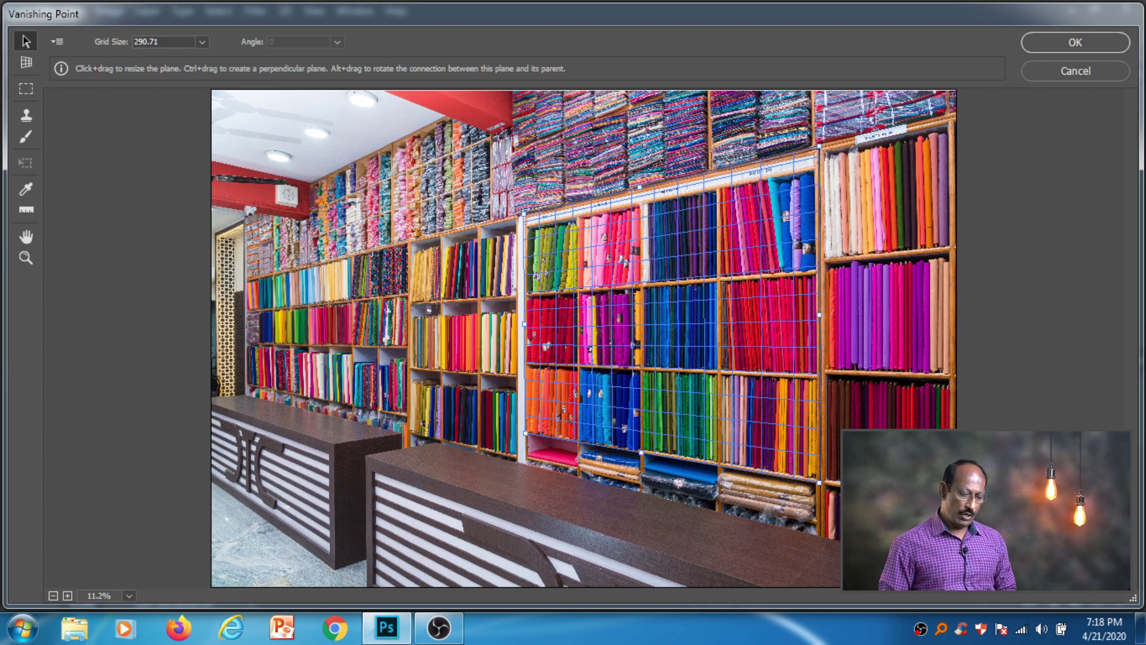
left_click_drag(819, 315, 981, 309)
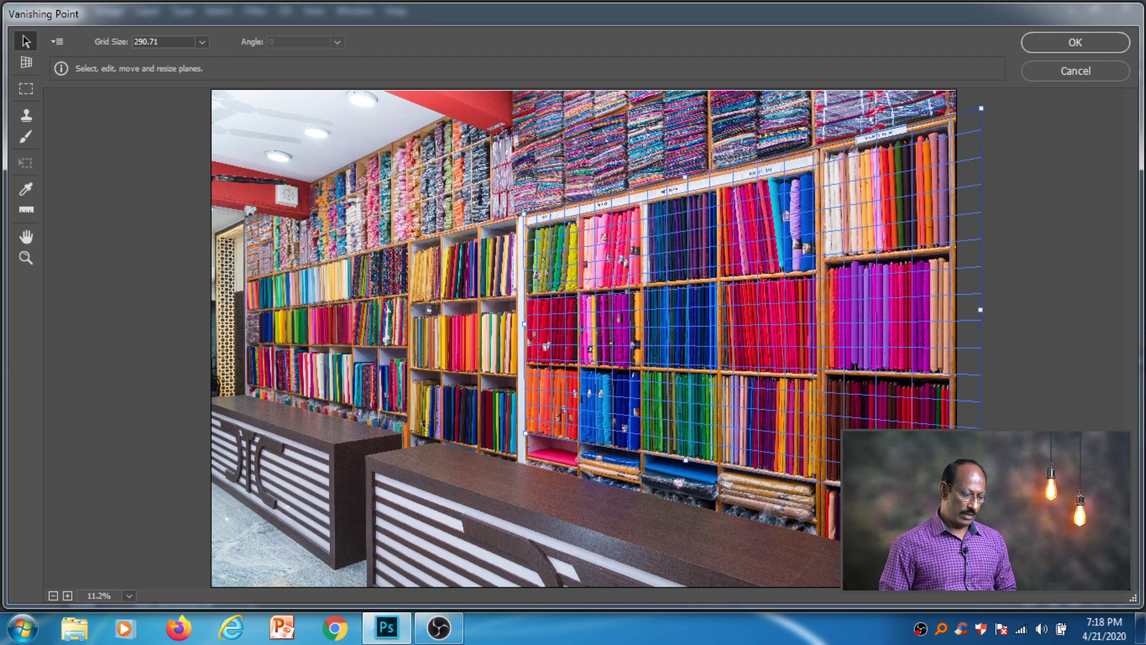
left_click_drag(524, 324, 215, 333)
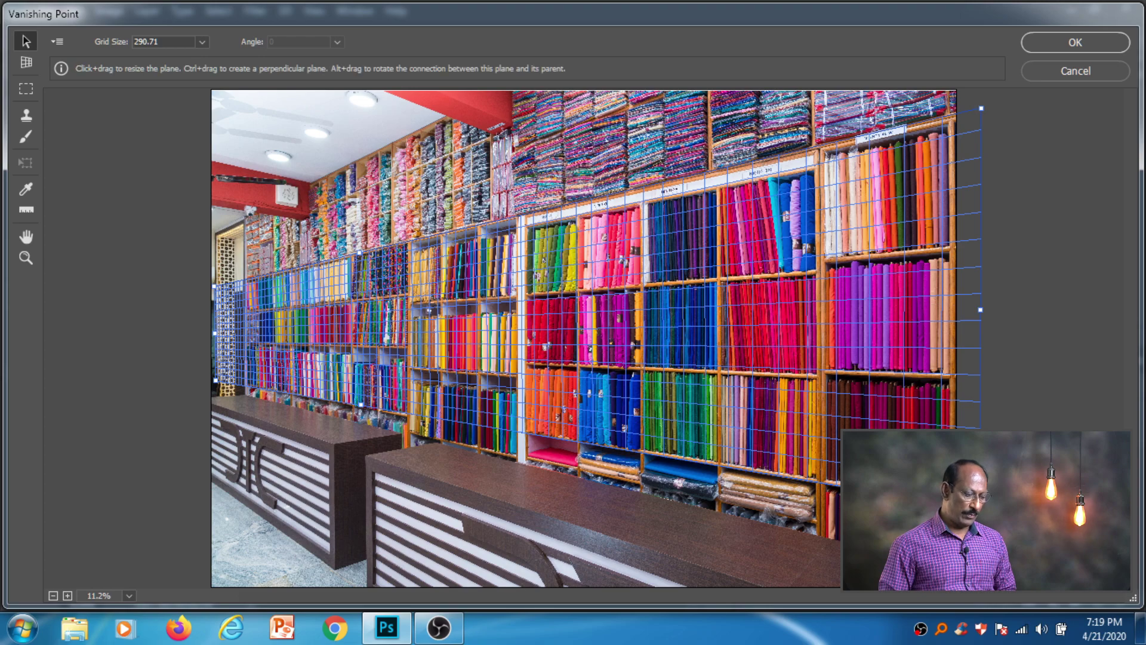
left_click_drag(359, 255, 358, 158)
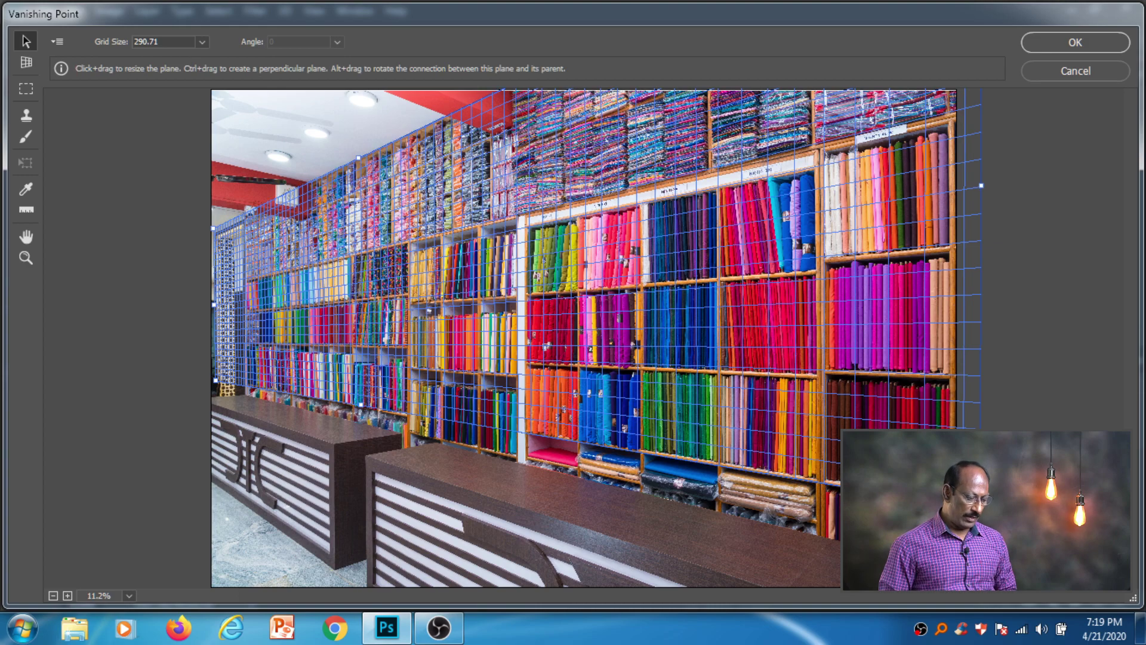
left_click_drag(360, 404, 361, 429)
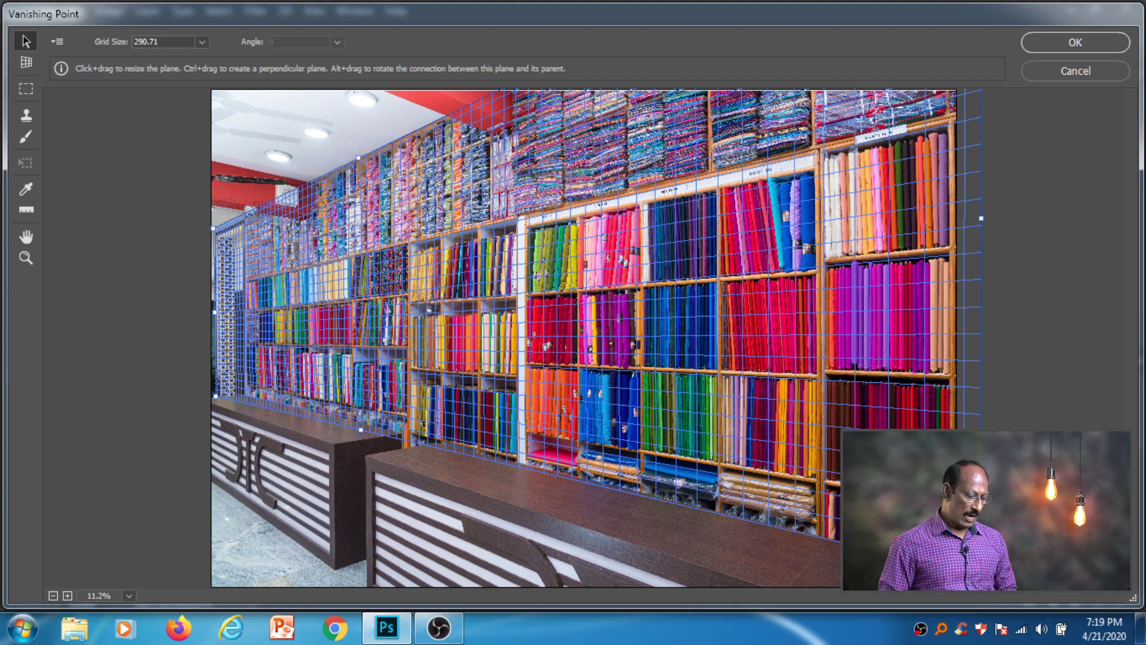
Tear off linked perpendicular planes from the shelf wall plane for the countertop, the counter front and the floor
key("ctrl")
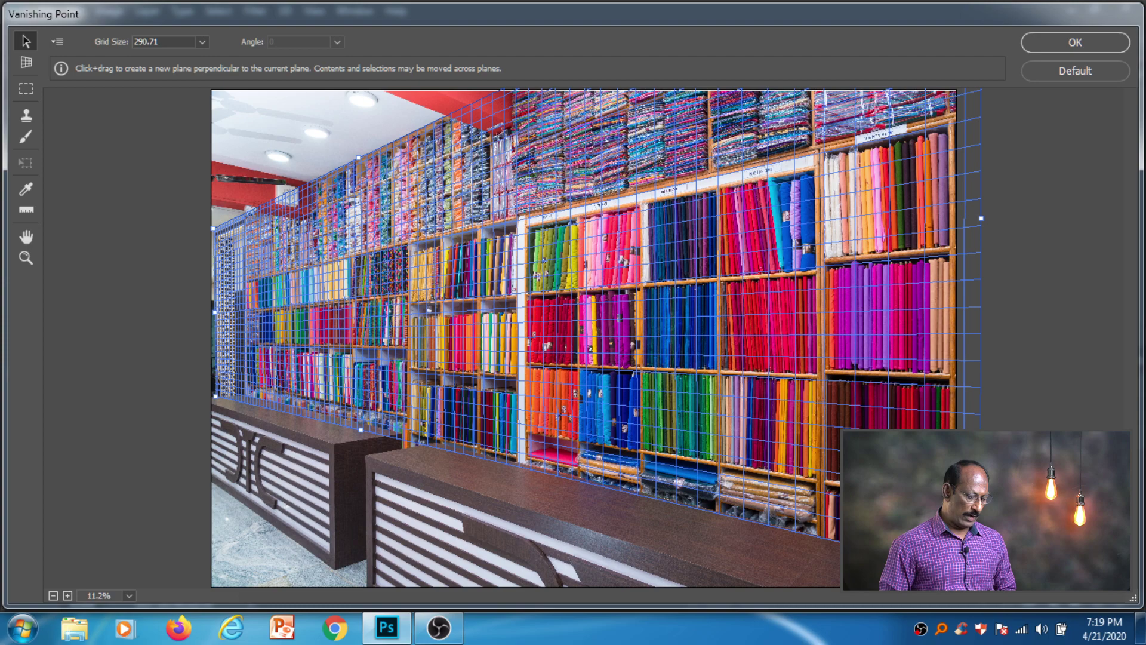
left_click_drag(355, 431, 197, 597)
key("ctrl")
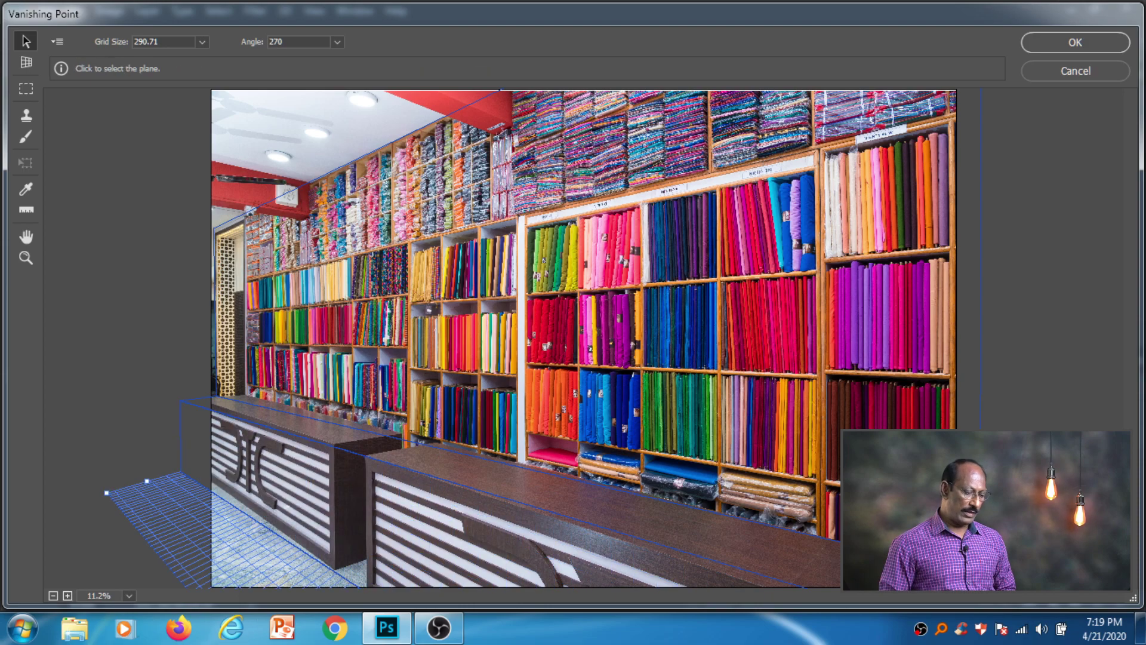
Check the shelf wall, countertop, counter front and floor planes one by one, and apply the Vanishing Point filter
left_click(597, 310)
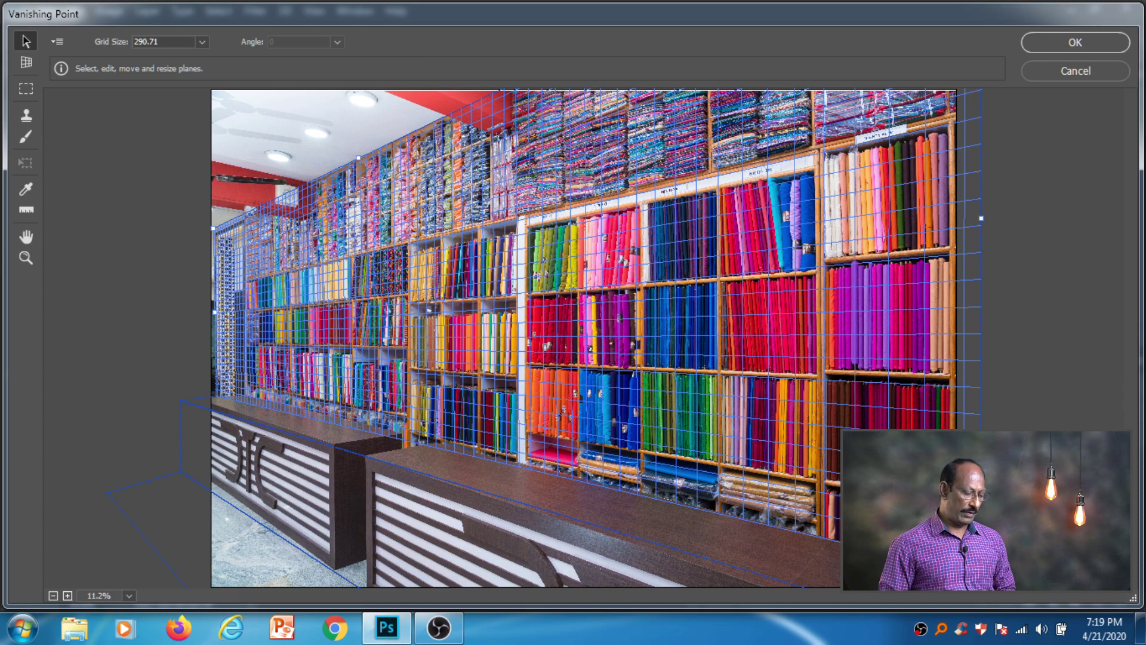
left_click(597, 502)
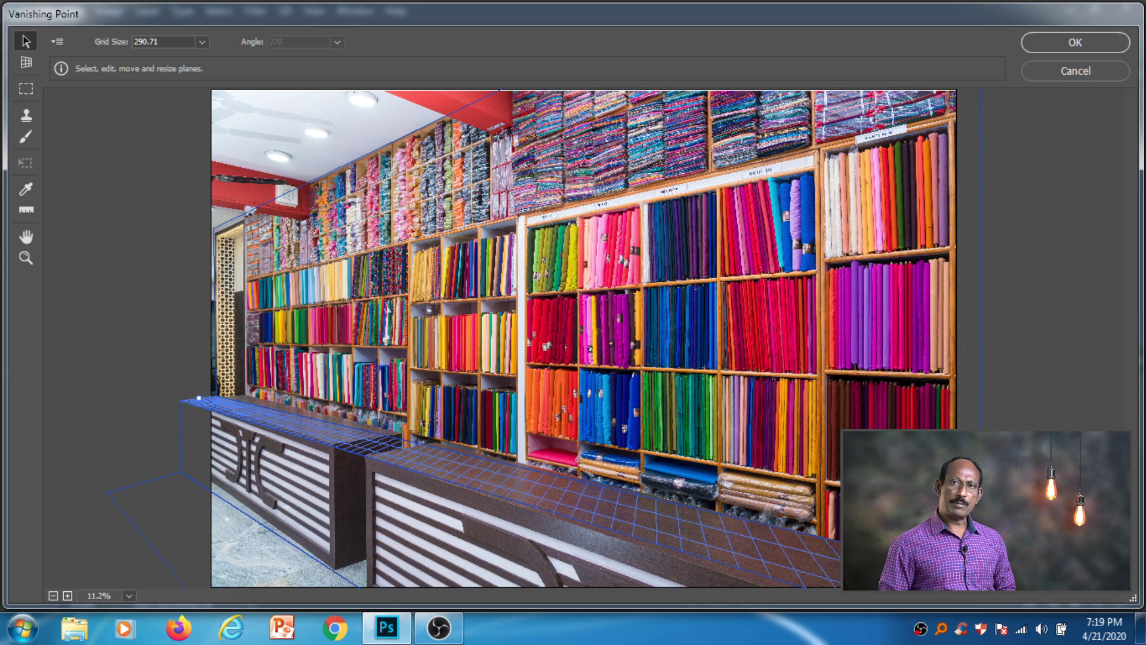
left_click(477, 525)
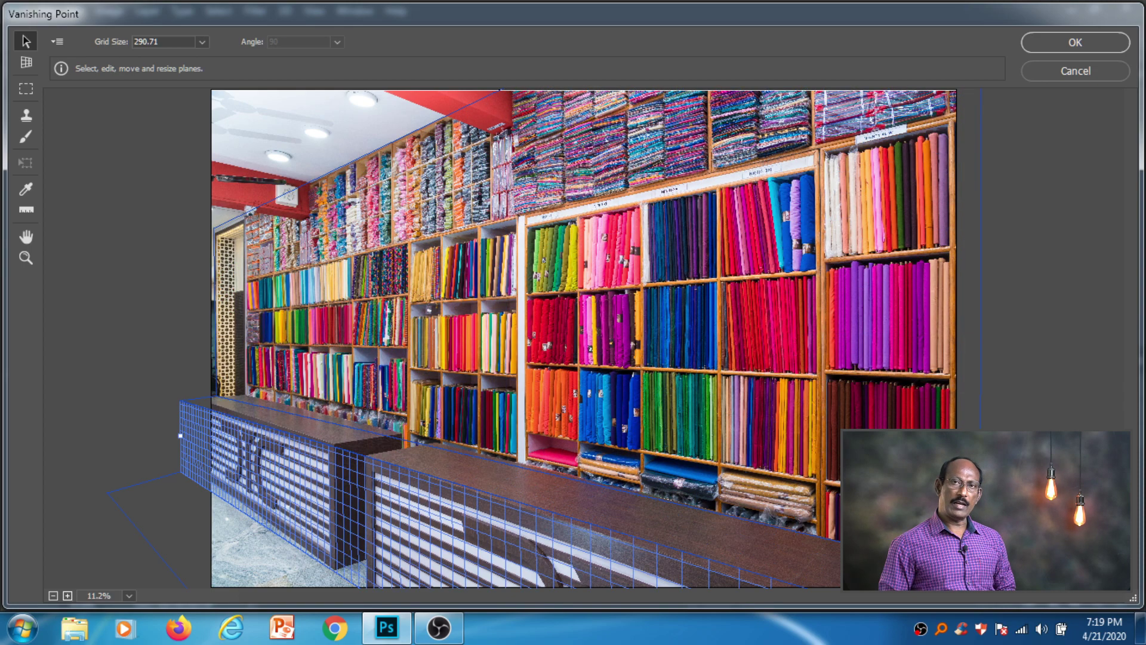
left_click(250, 540)
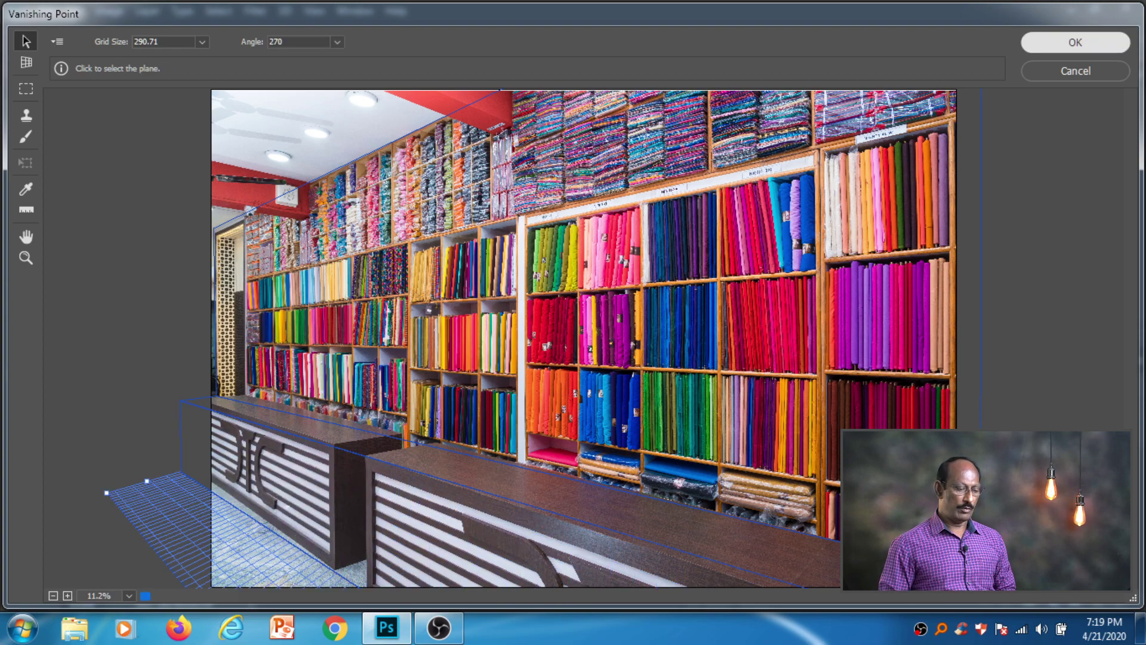
left_click(1074, 42)
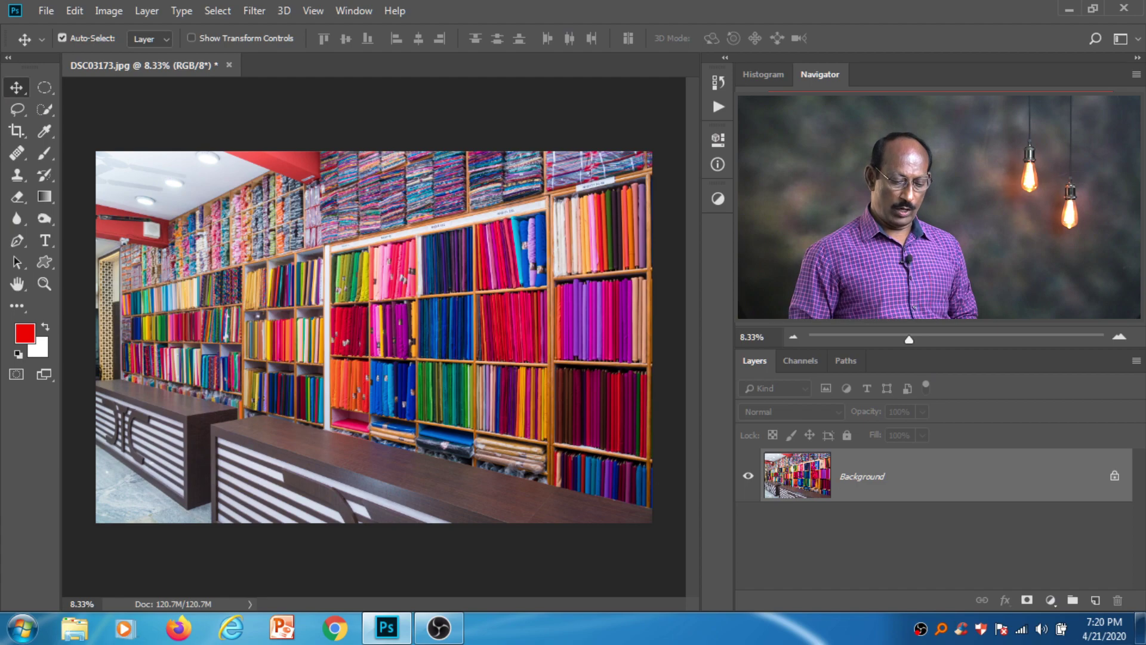
Add an empty layer above Background and reopen Vanishing Point on it with the planes' grid size set to 550.45
left_click(1094, 600)
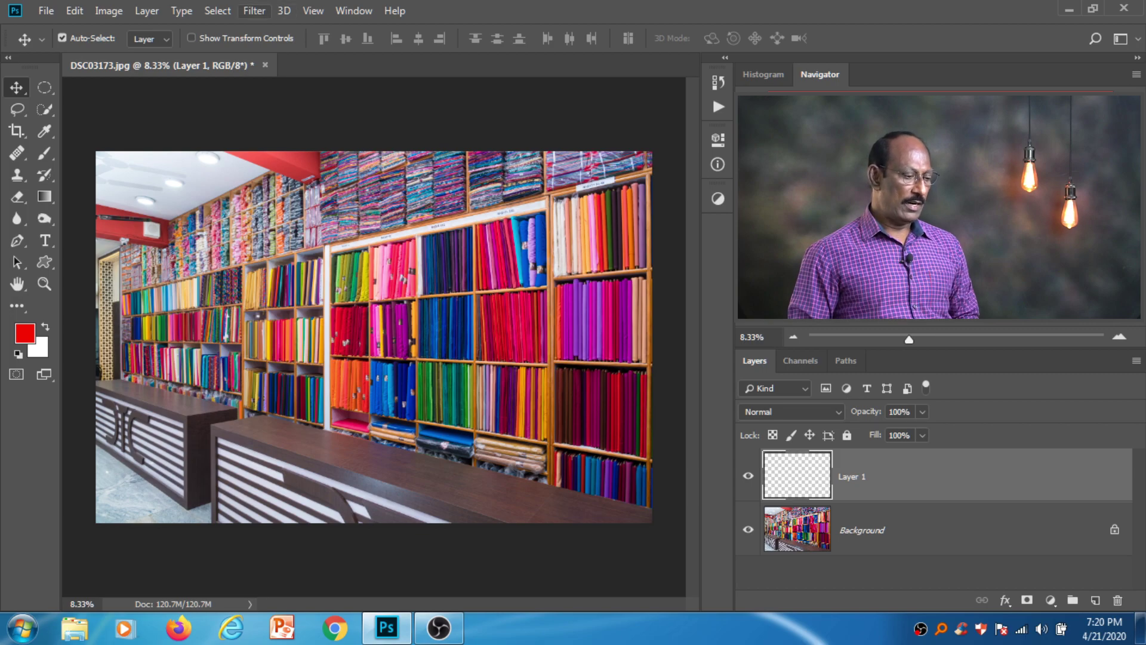
left_click(255, 11)
left_click(292, 159)
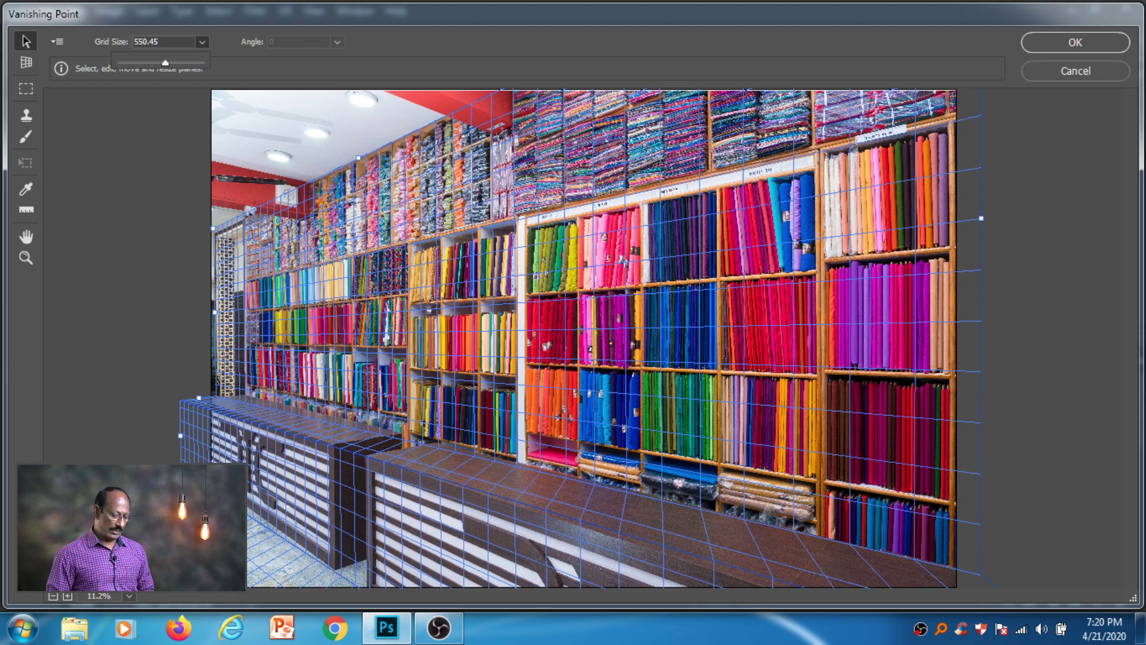
Marquee-select the four-column shelf section beside the white post and place a floating copy over the adjoining shelves farther back in perspective
left_click(26, 89)
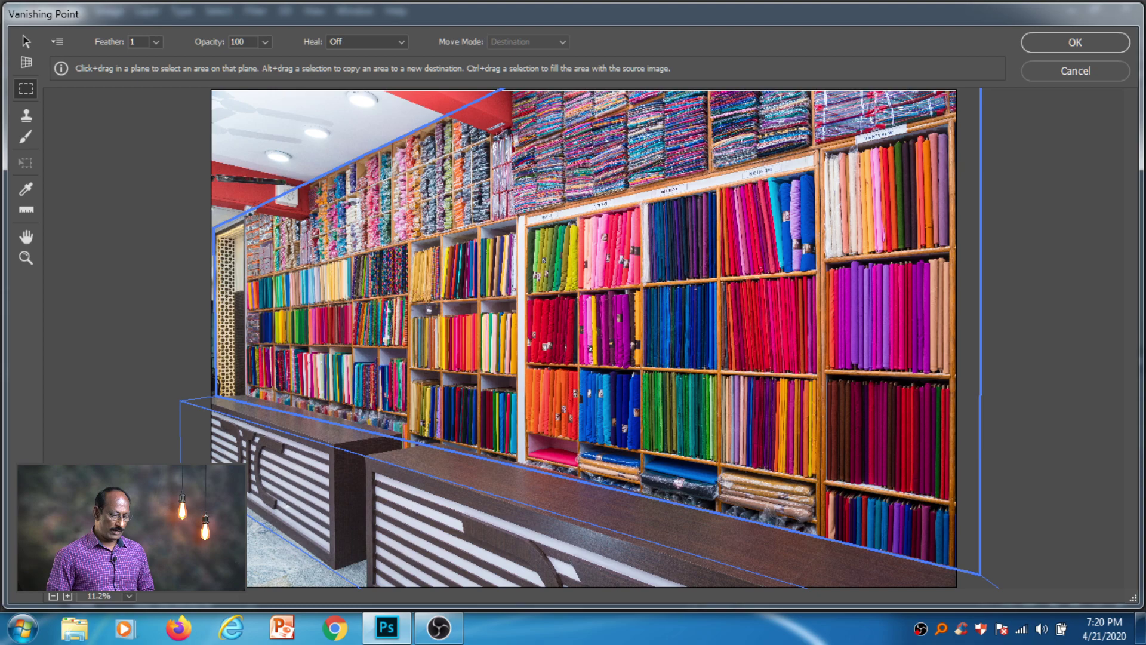
left_click_drag(519, 215, 836, 543)
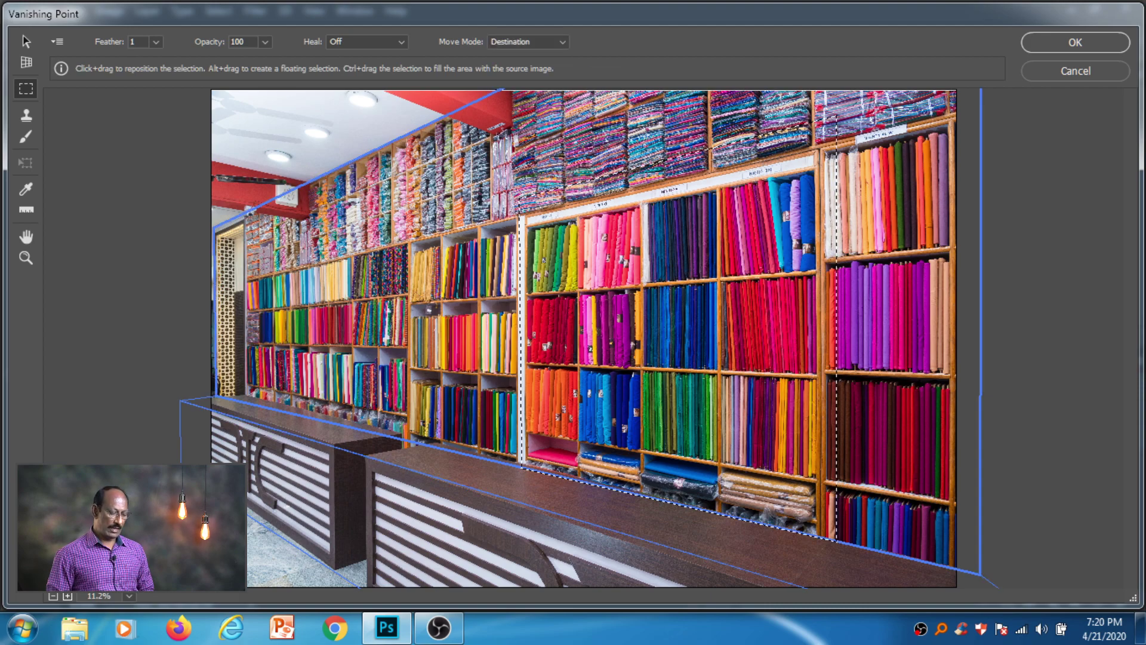
key("ctrl")
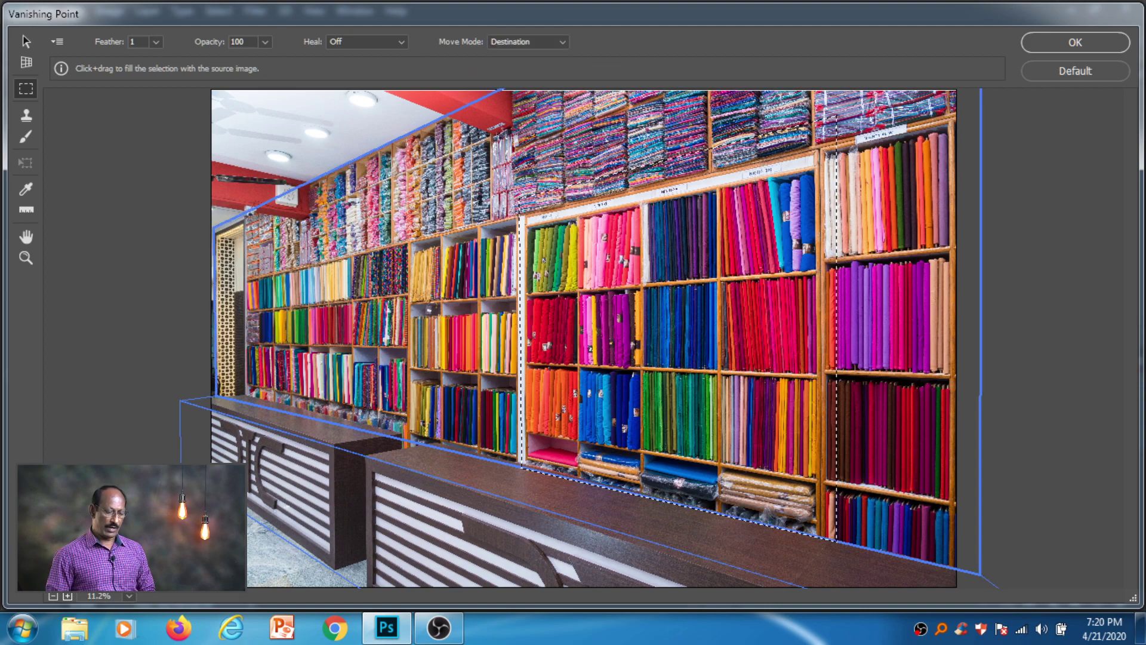
left_click(837, 543, "ctrl")
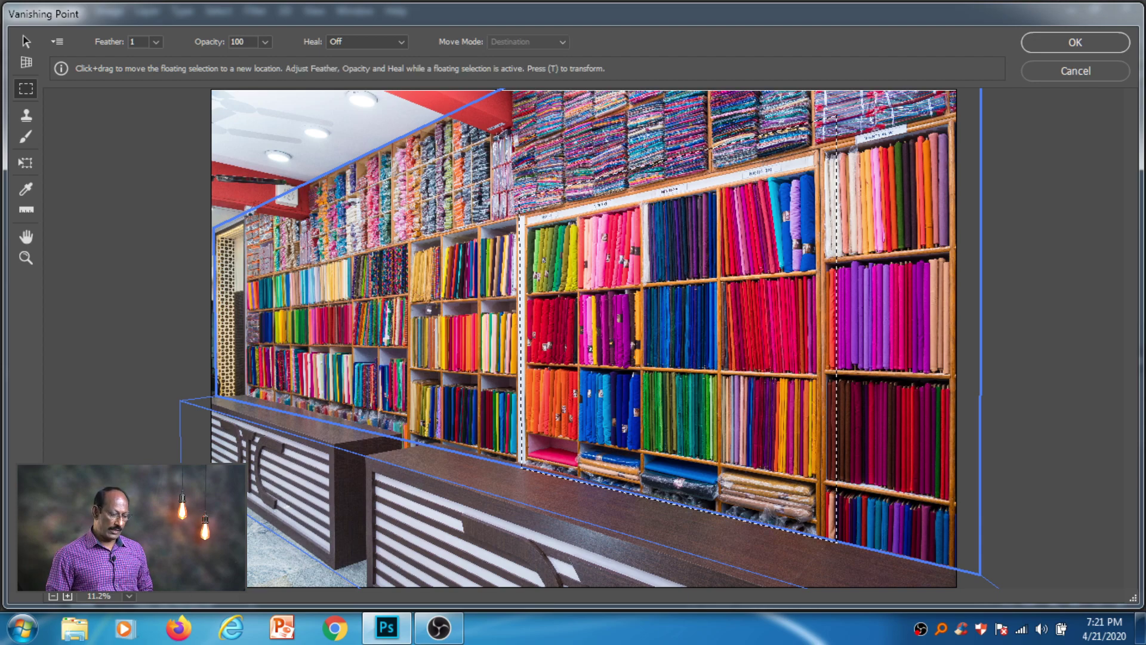
left_click_drag(837, 543, 525, 461)
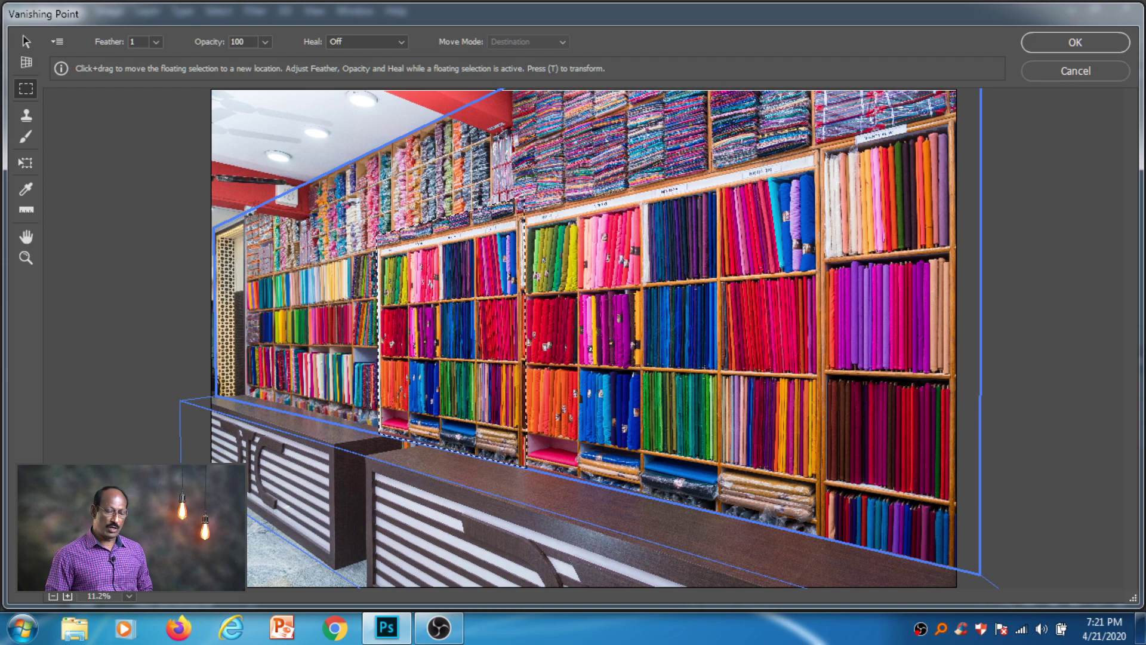
mouse_move(525, 461)
left_mouse_down()
mouse_move(308, 418)
mouse_move(307, 351)
mouse_move(384, 329)
mouse_move(739, 322)
mouse_move(889, 325)
mouse_move(931, 349)
mouse_move(679, 352)
mouse_move(740, 400)
mouse_move(810, 498)
mouse_move(812, 526)
mouse_move(742, 588)
mouse_move(614, 581)
mouse_move(704, 486)
mouse_move(847, 427)
mouse_move(513, 418)
mouse_move(528, 463)
mouse_move(518, 459)
left_mouse_up()
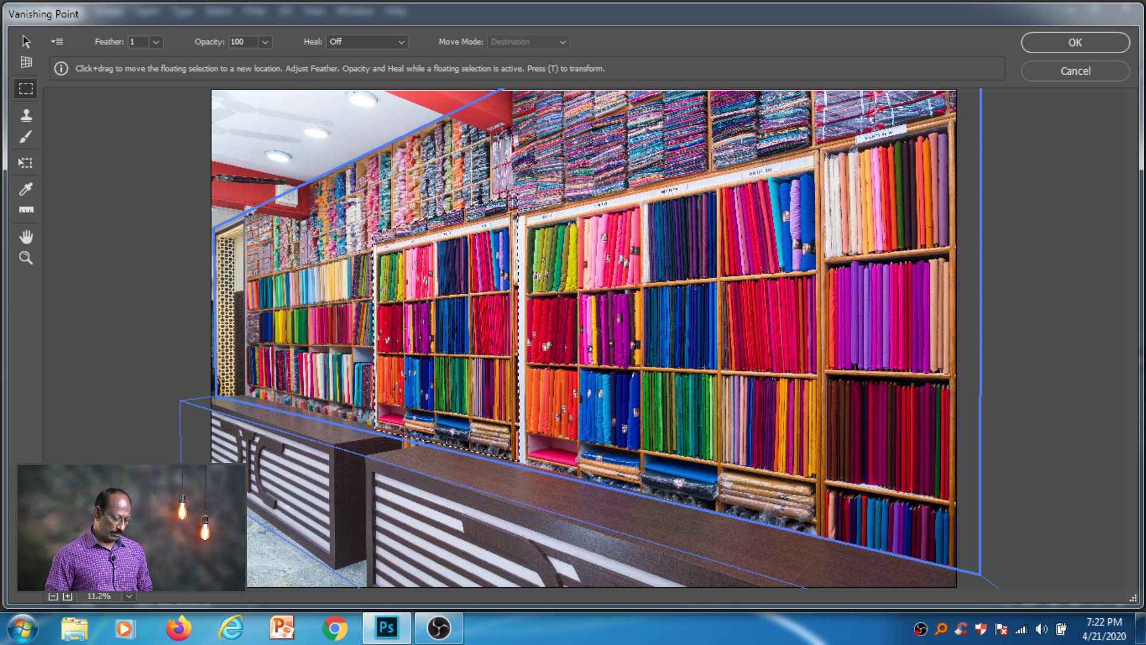
Duplicate the floating shelf section once more onto the farther shelves, butted against the first copy, and apply the Vanishing Point filter
key("alt")
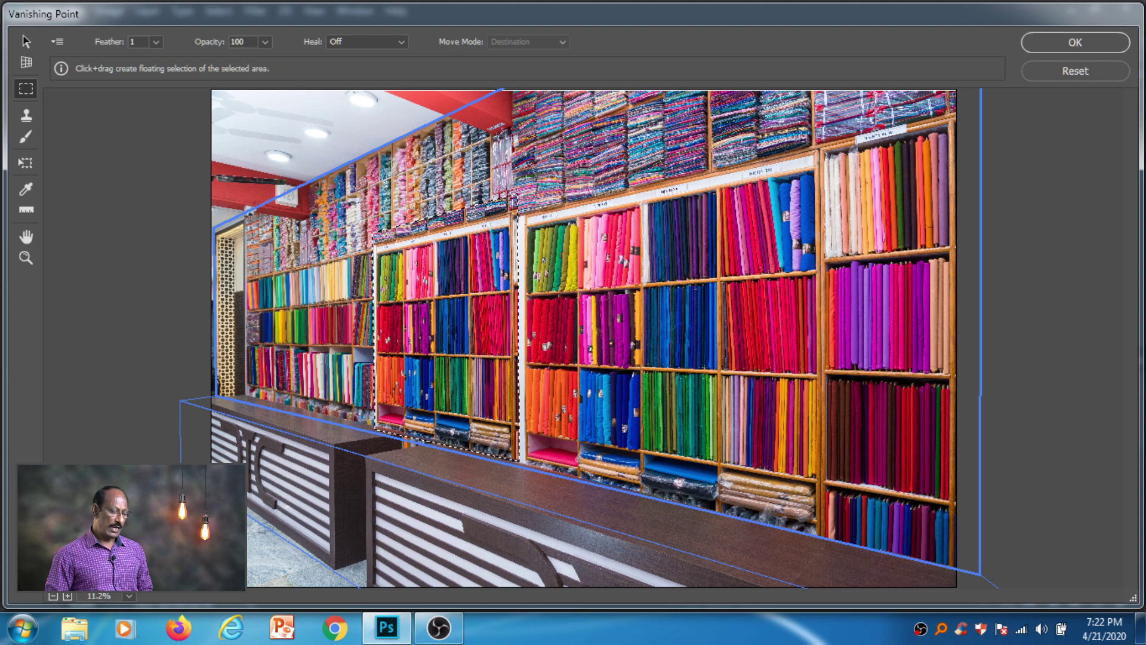
left_click_drag(446, 328, 338, 331)
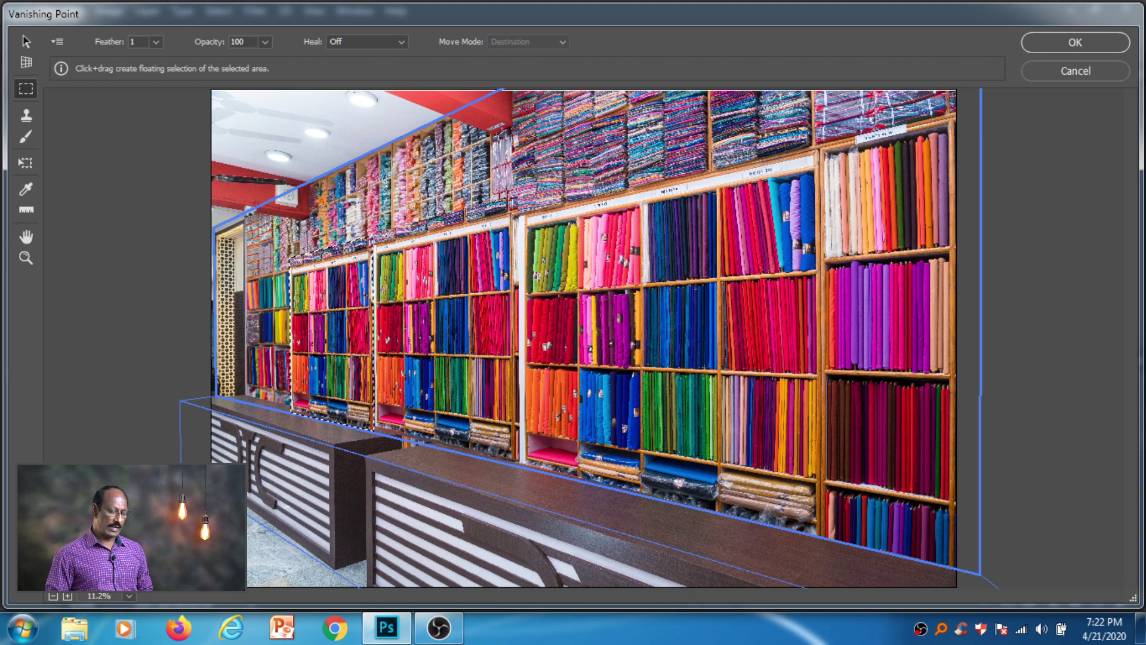
key("Return")
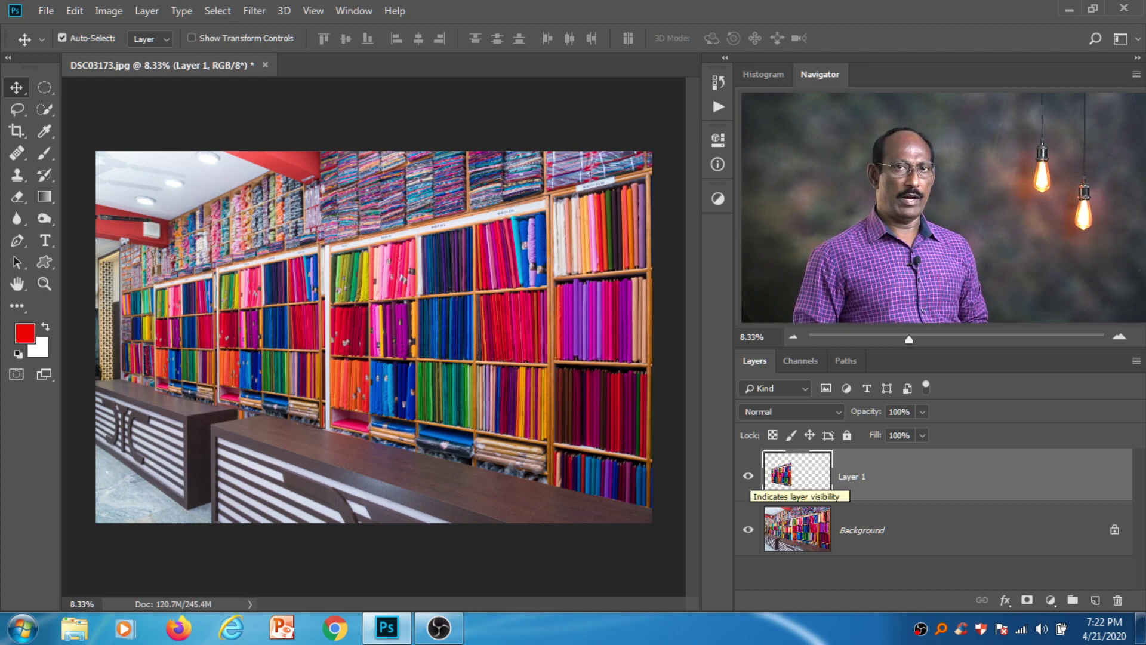
Toggle Layer 1's visibility to compare the copied shelf sections with the original photo
left_click(748, 476)
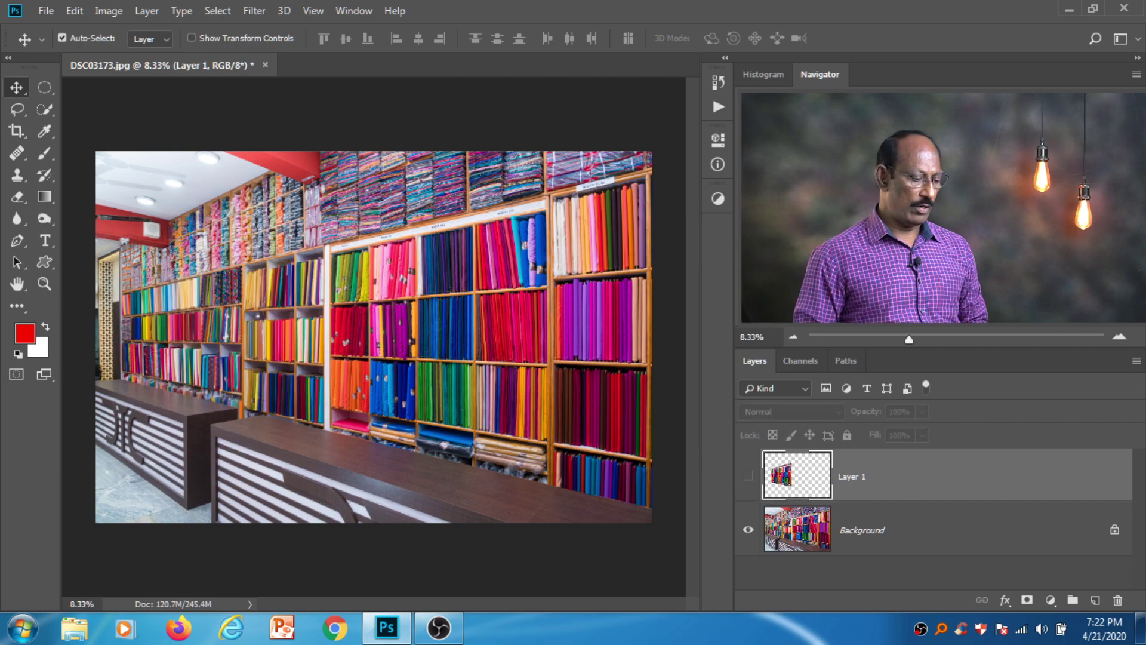
left_click(747, 476)
left_click(748, 476)
left_click(748, 476)
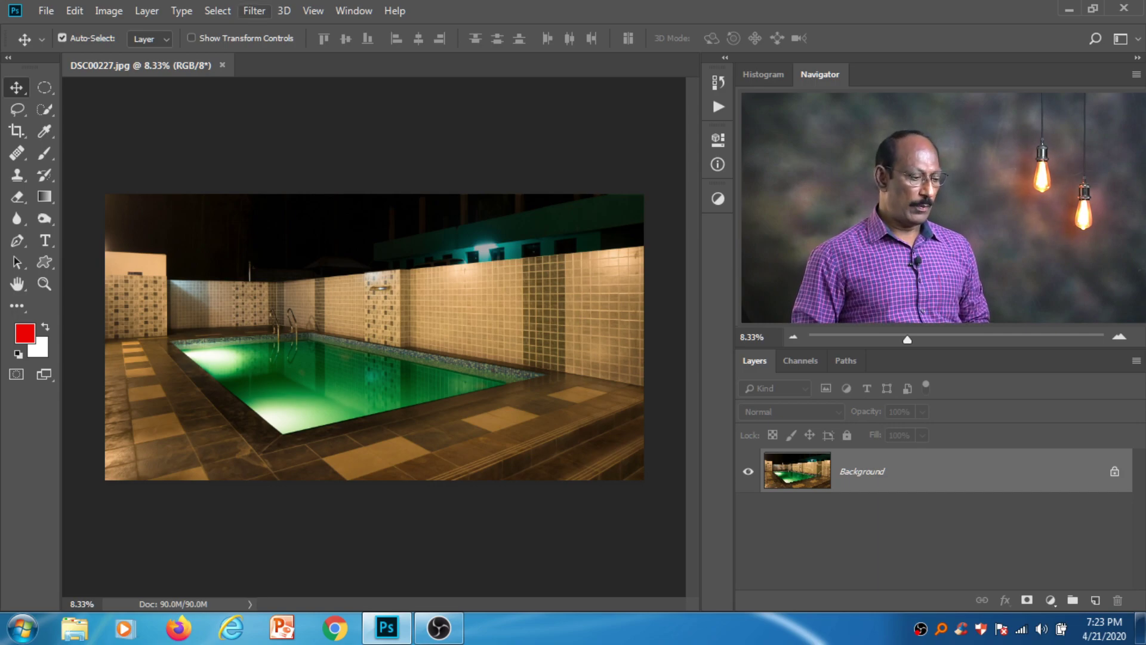
Open Vanishing Point on the swimming pool photo DSC00227.jpg and create a four-corner plane over the near part of the pool floor
left_click(253, 11)
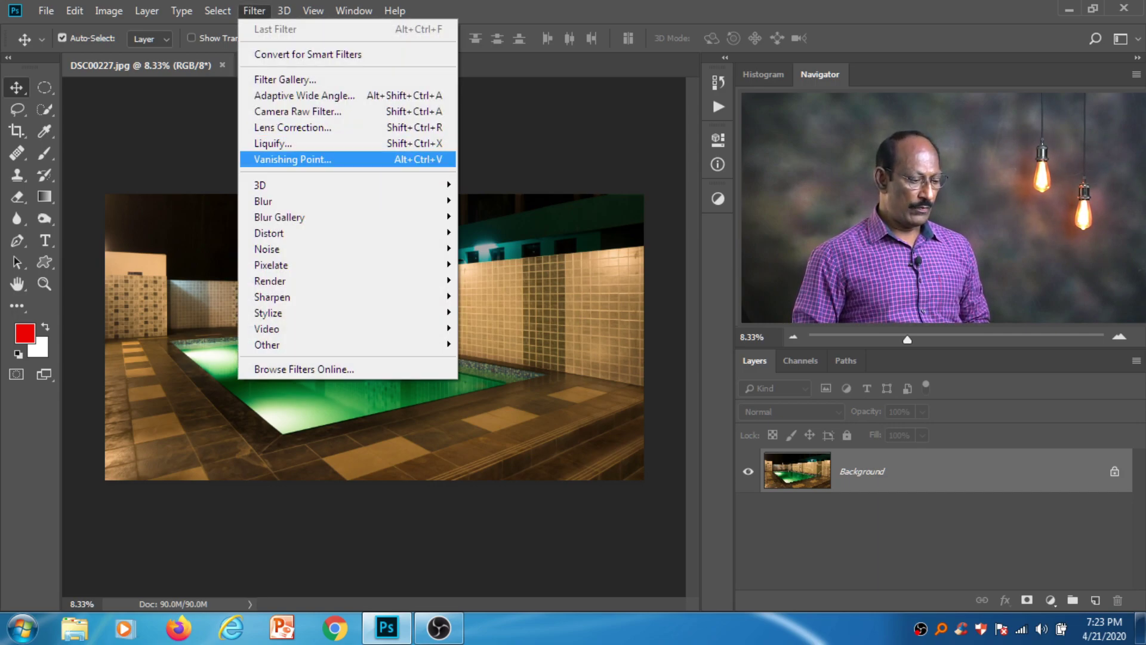
left_click(292, 159)
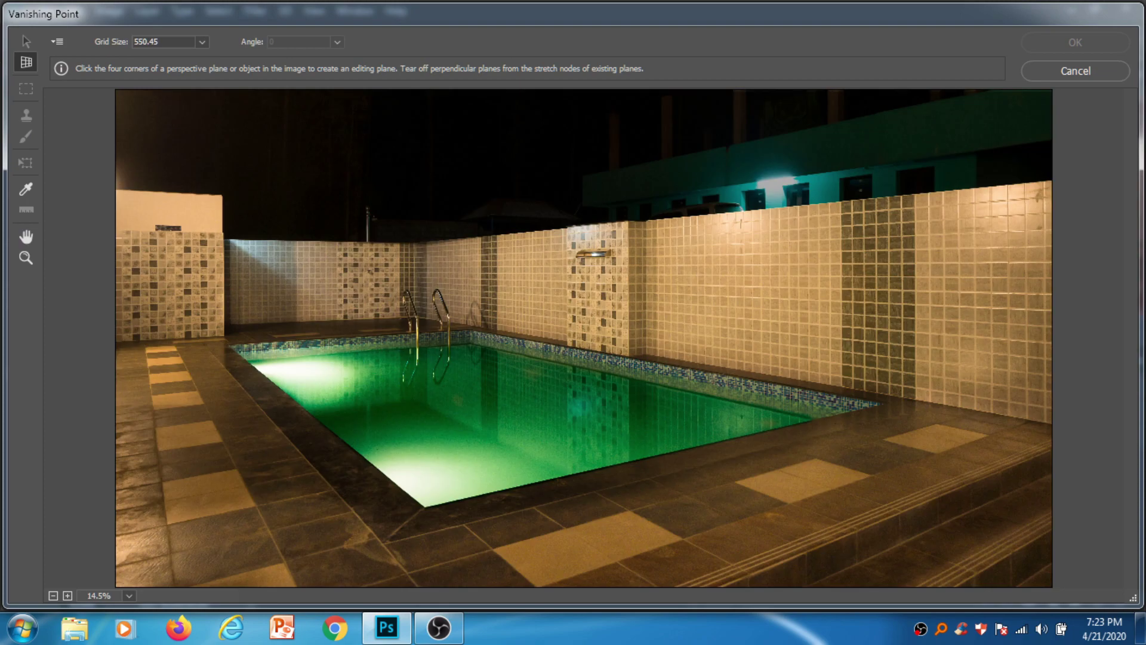
key("ctrl+space")
left_click(424, 506, "ctrl")
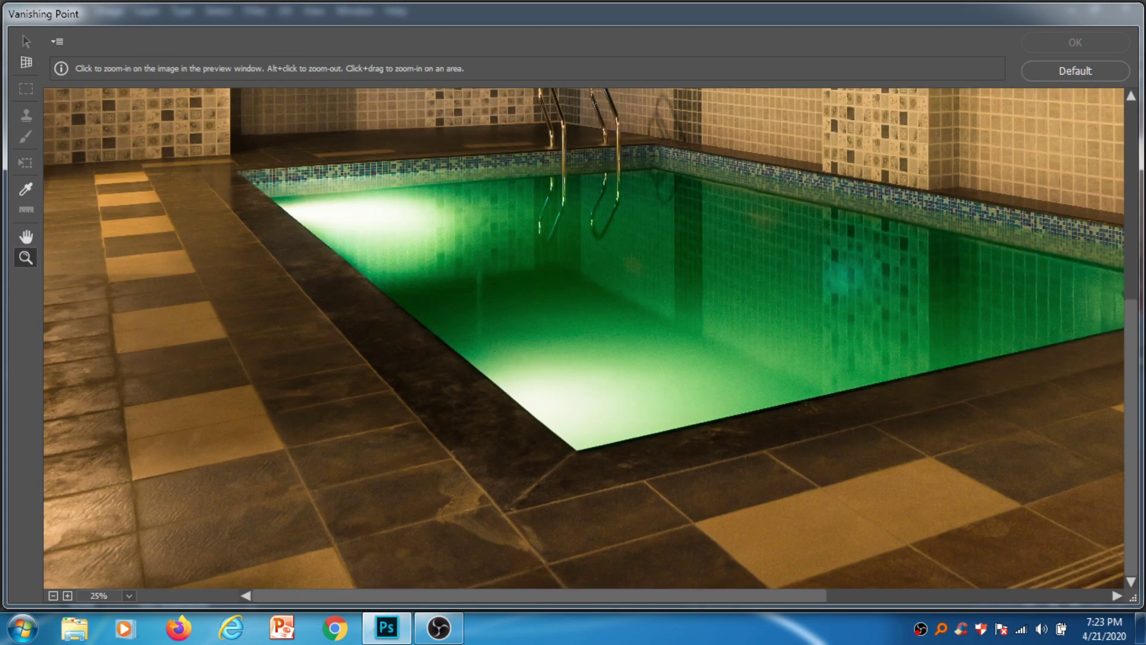
left_click(449, 316, "ctrl")
key("space")
left_click_drag(583, 338, 393, 353)
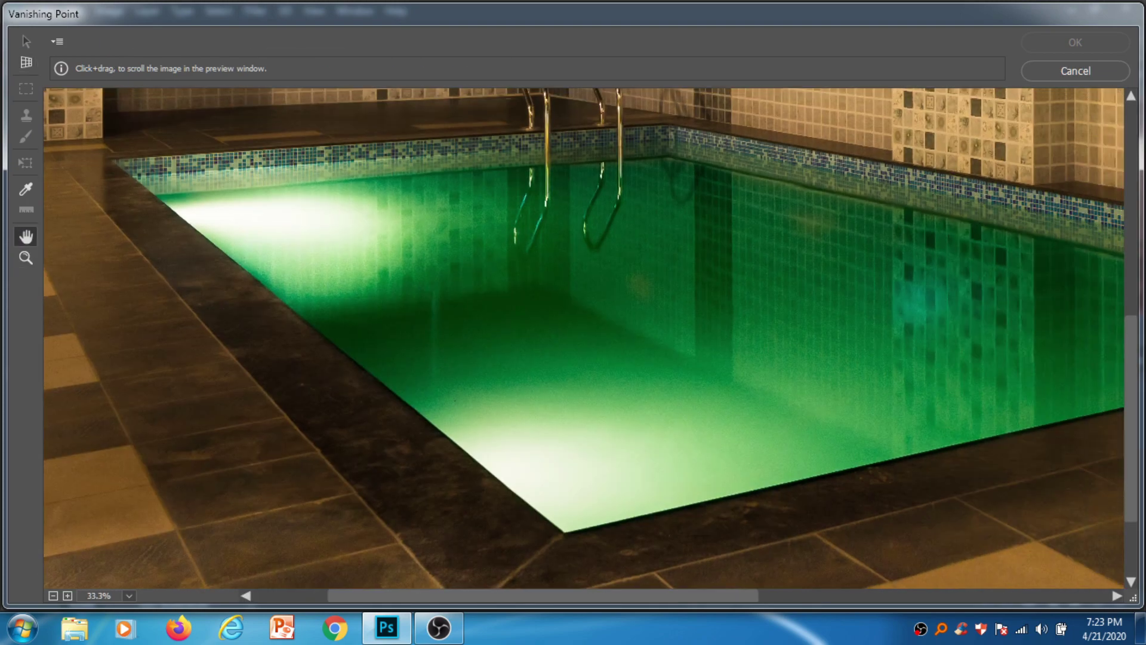
key("c")
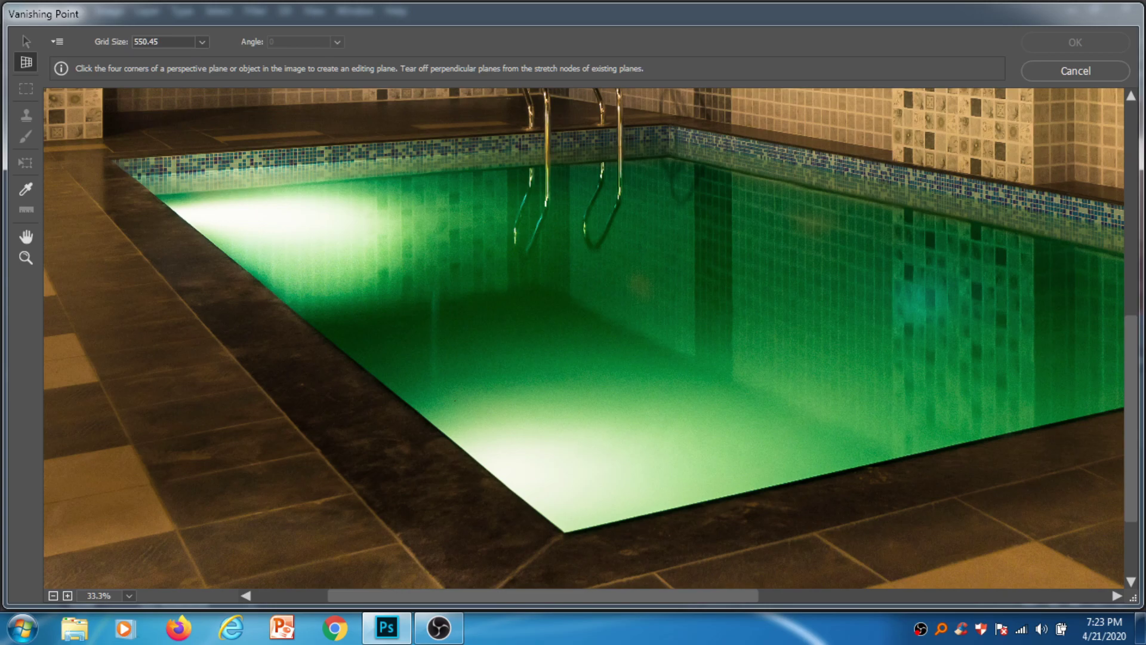
left_click(307, 321)
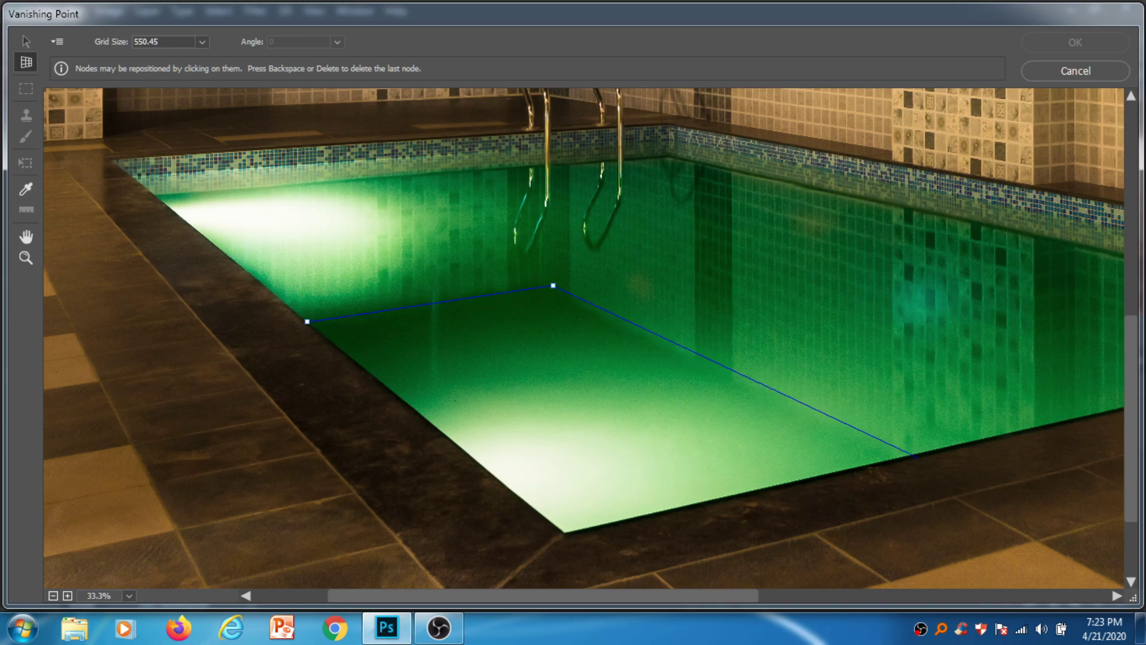
left_click(914, 453)
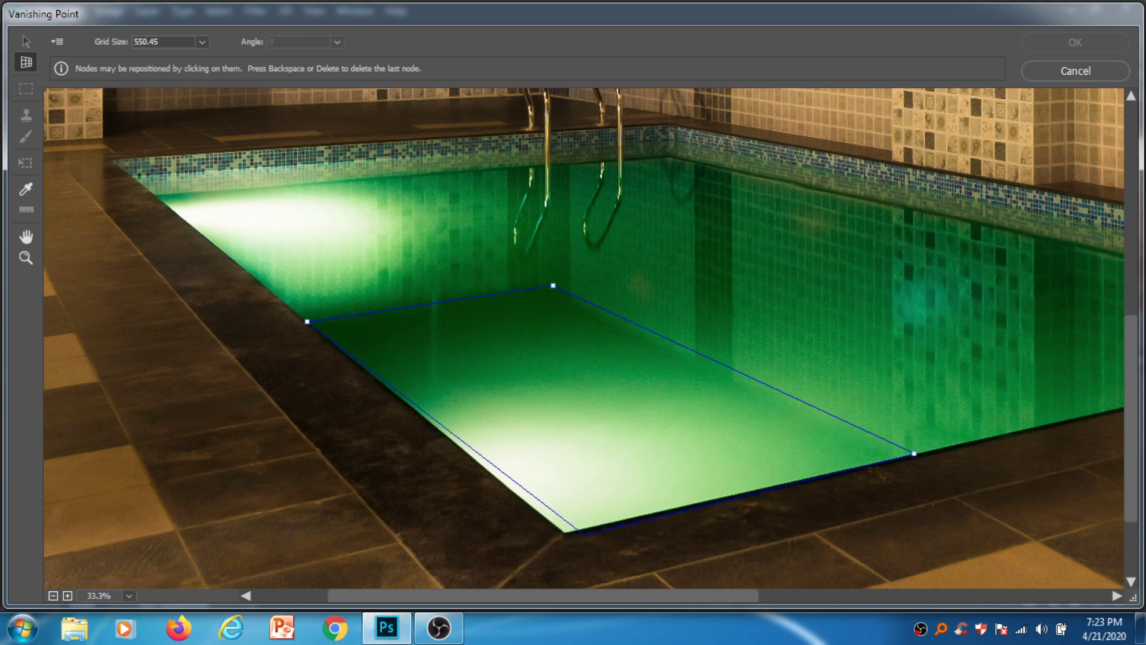
left_click(566, 533)
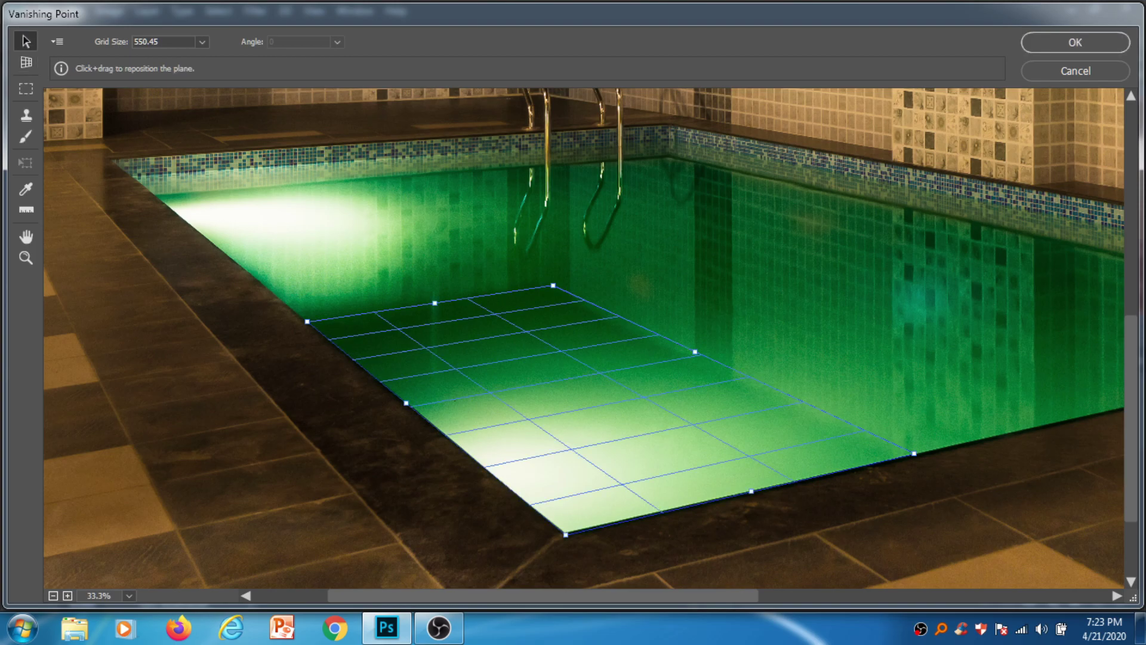
Align the pool floor plane's near corner exactly with the pool's front corner and check the other corners against the pool edges
key("ctrl+space")
left_click(593, 521, "ctrl")
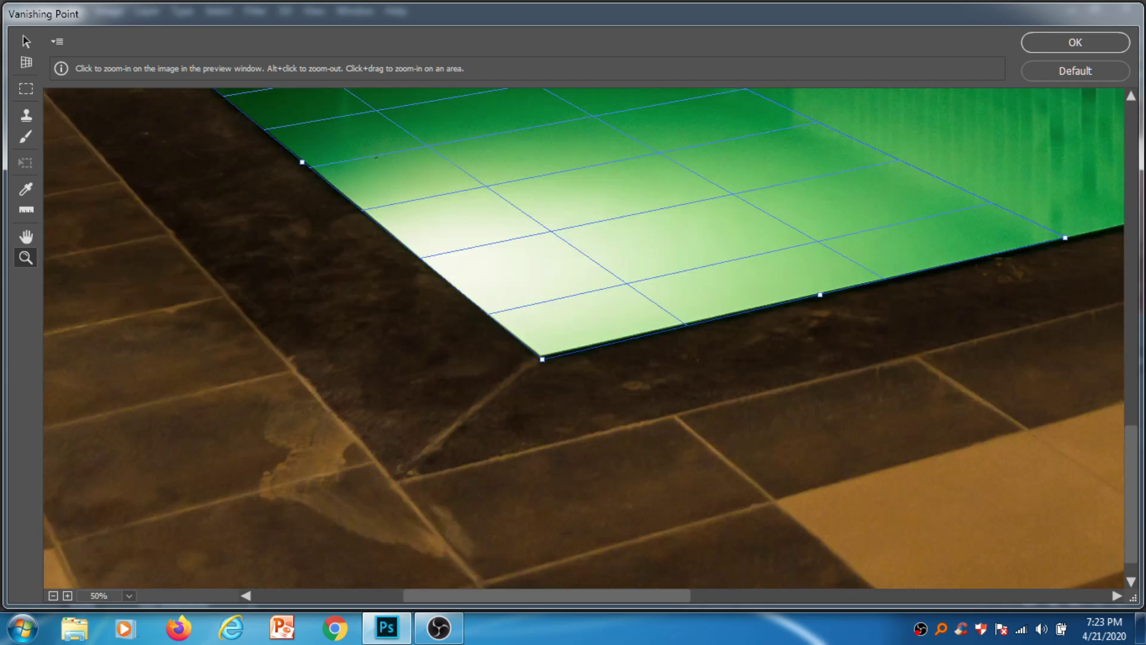
left_click(596, 477, "ctrl")
left_click_drag(596, 335, 526, 535)
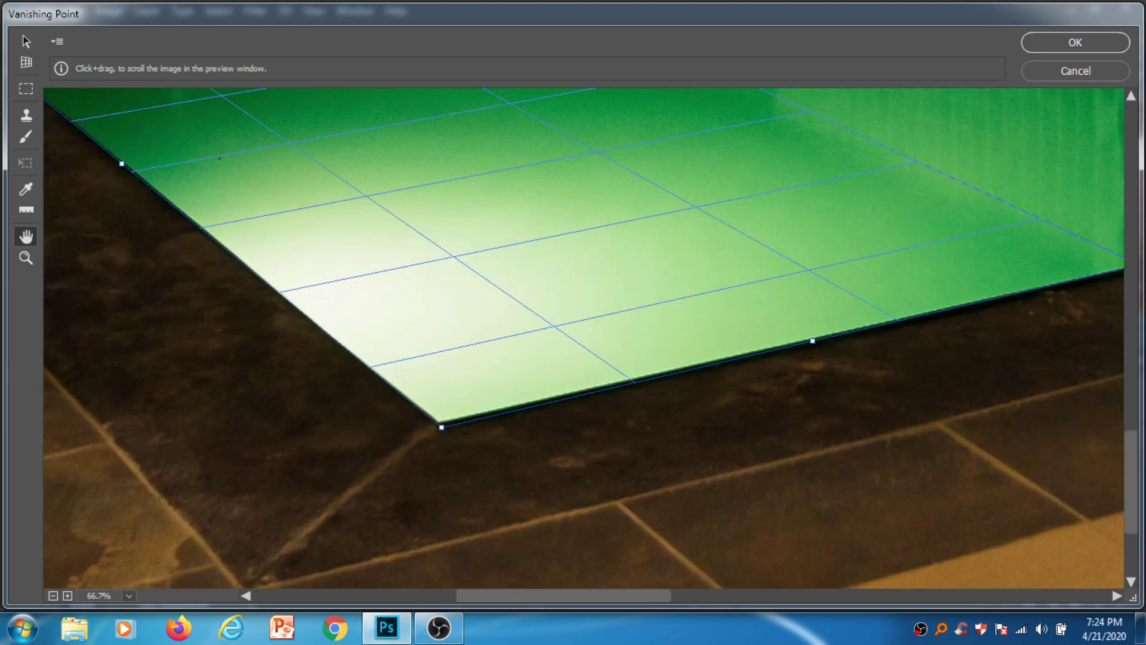
left_click_drag(441, 426, 441, 422)
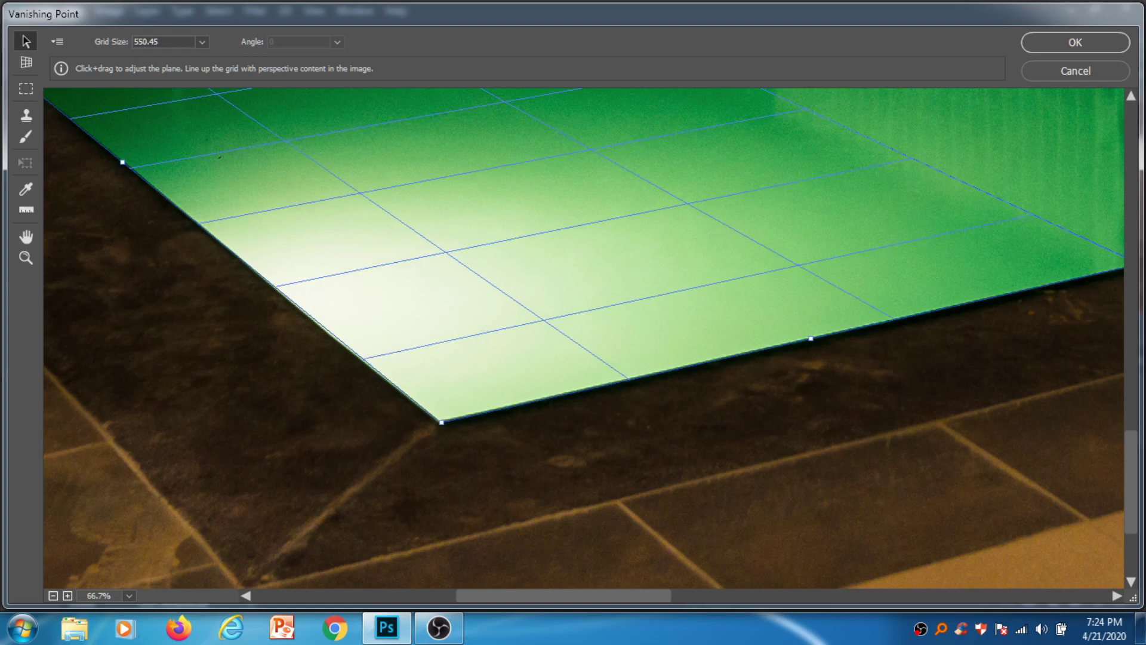
key("space")
left_click_drag(656, 310, 390, 427)
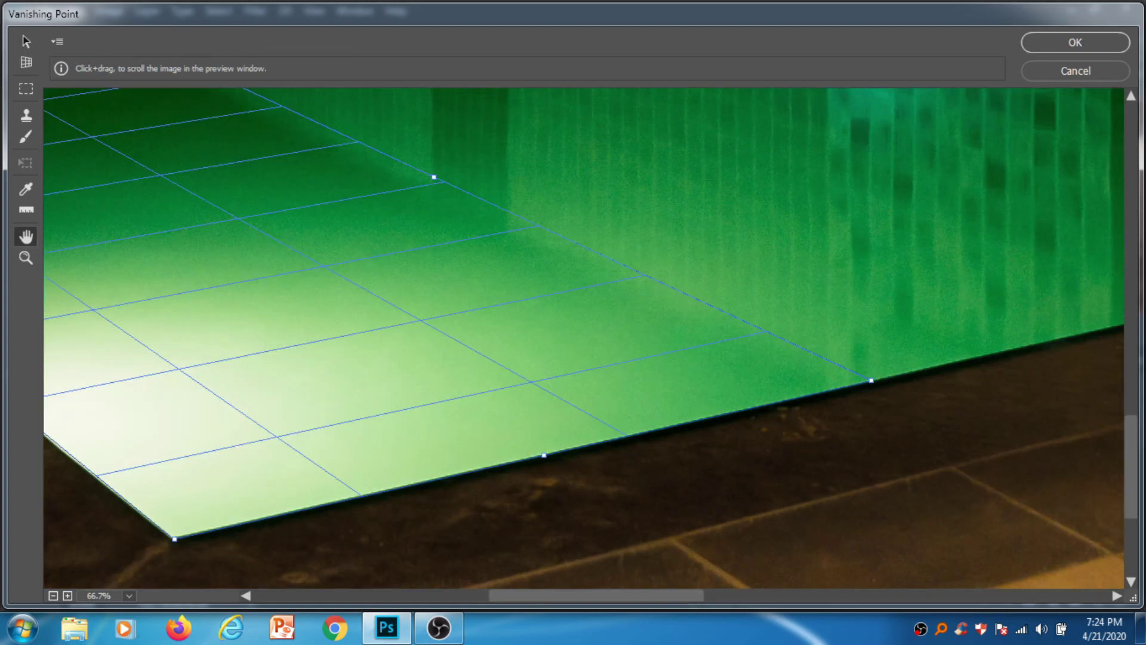
left_click_drag(390, 268, 694, 425)
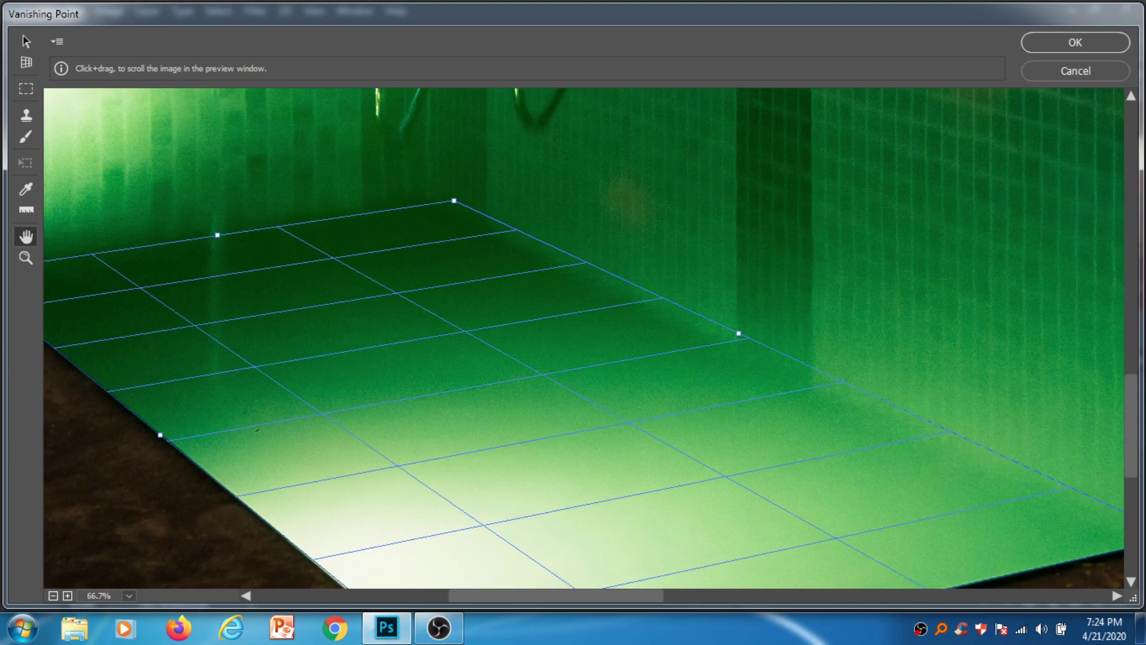
key("v")
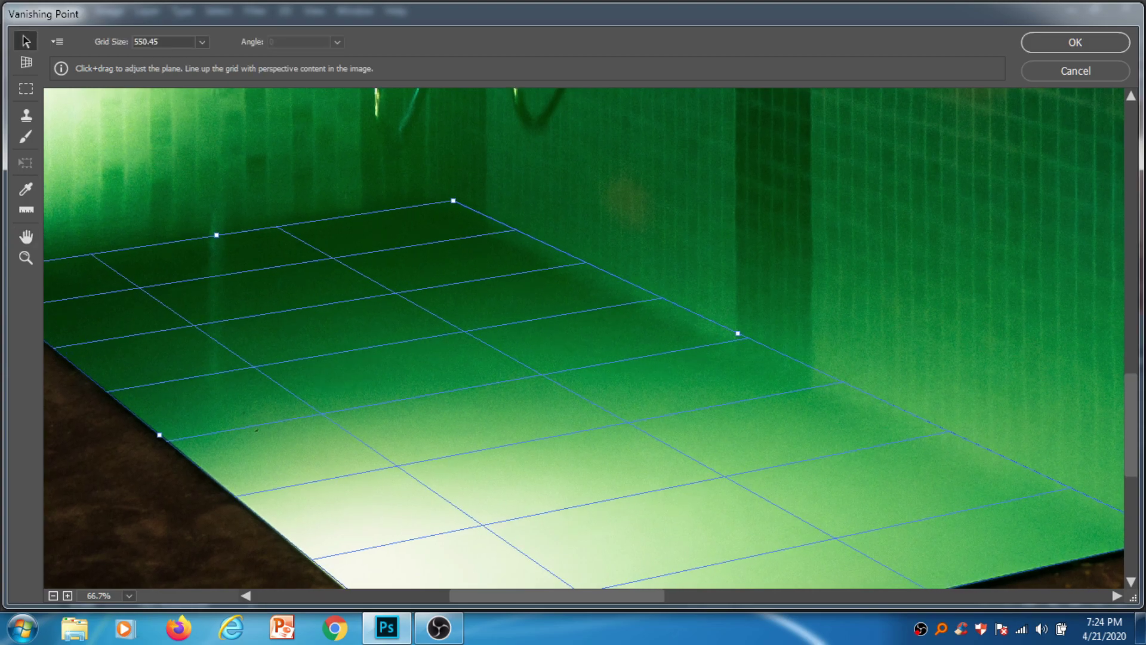
key("space")
left_click_drag(454, 299, 511, 453)
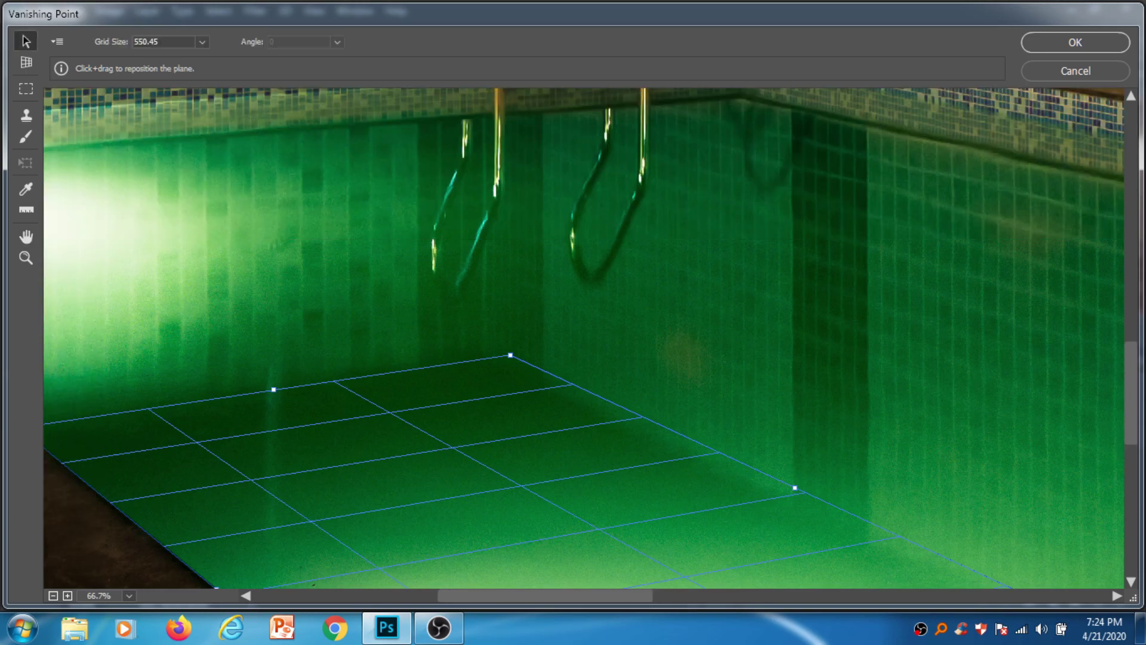
left_click_drag(510, 355, 804, 290)
key("space")
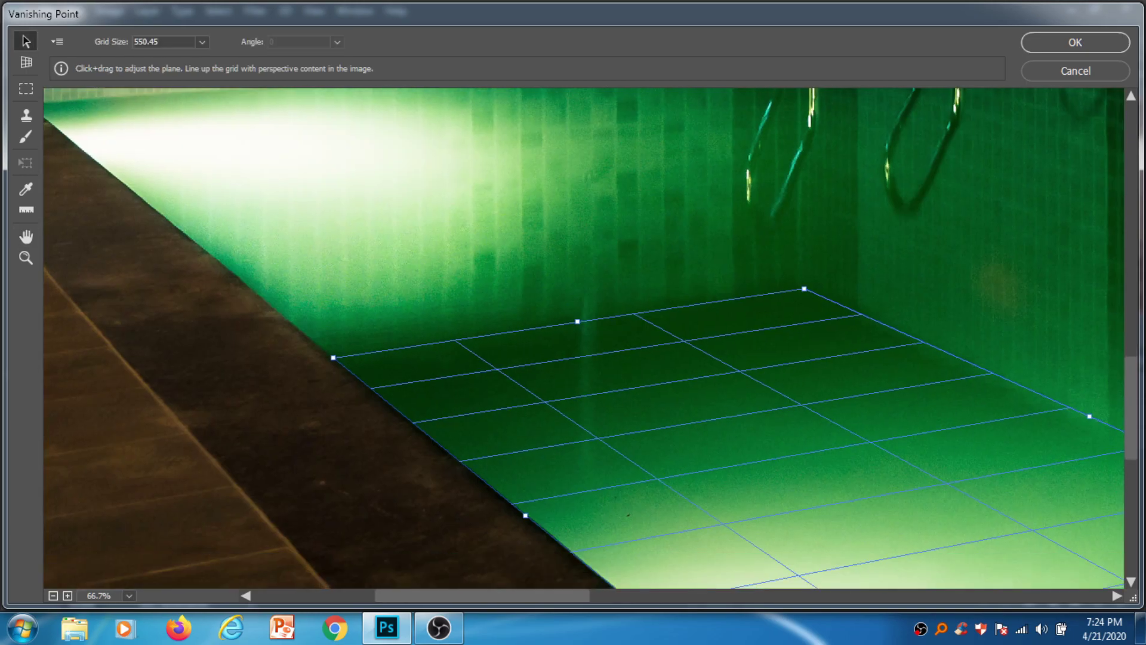
key("ctrl+0")
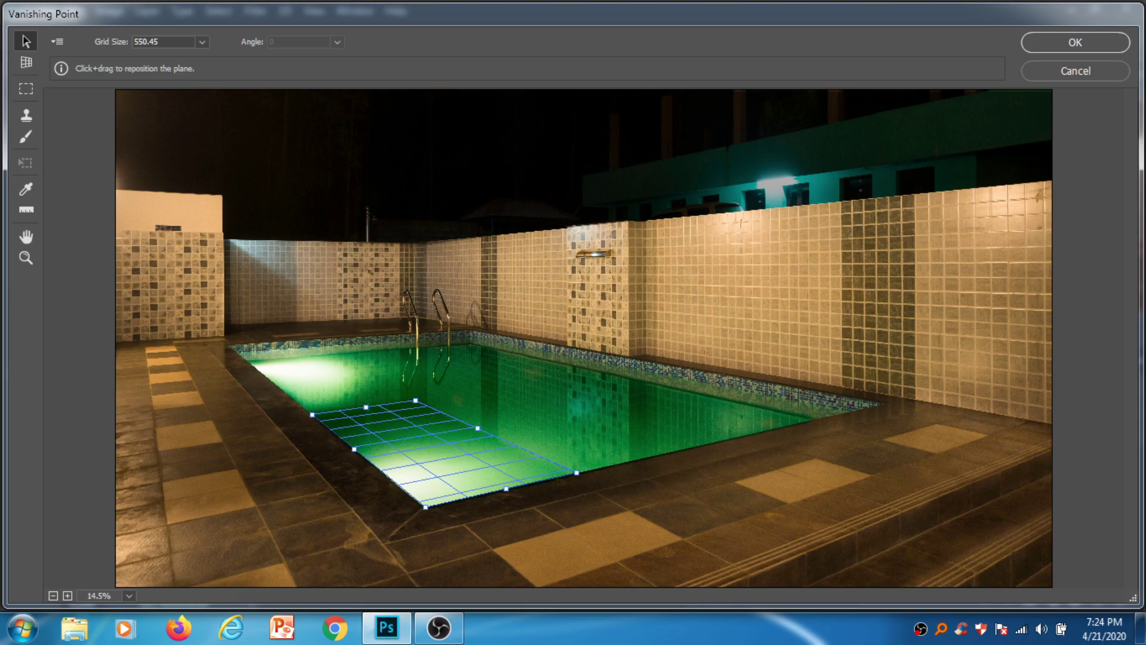
Tear off a perpendicular plane from the pool floor plane's far long edge up to the rim and extend it past the pool's near end
key("ctrl")
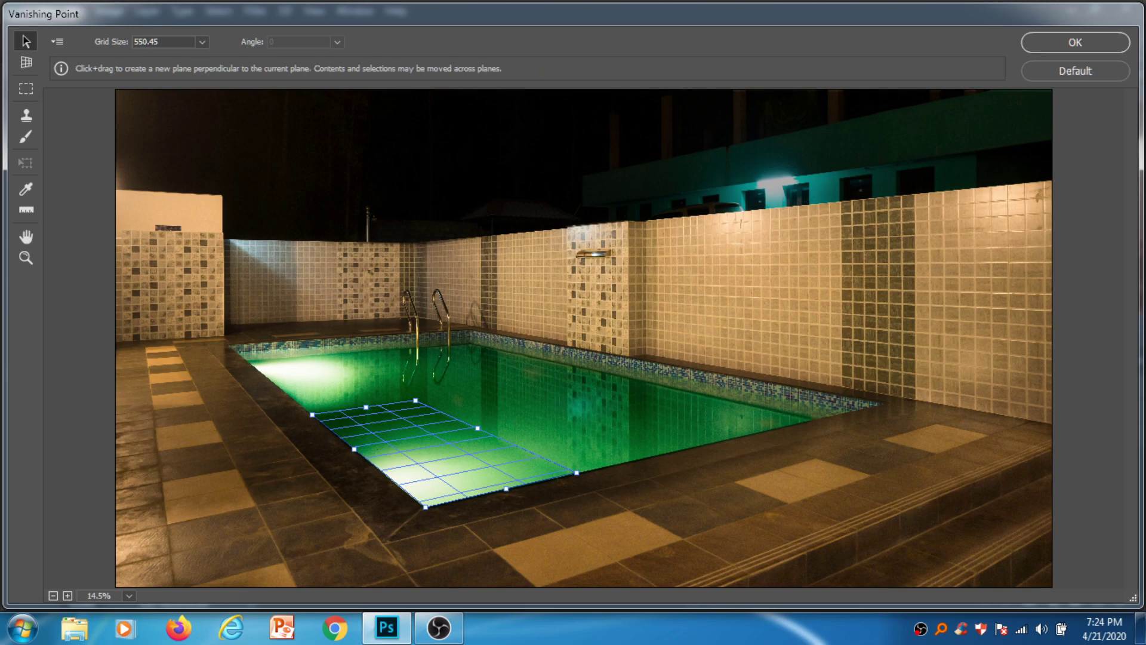
left_click_drag(478, 427, 472, 329)
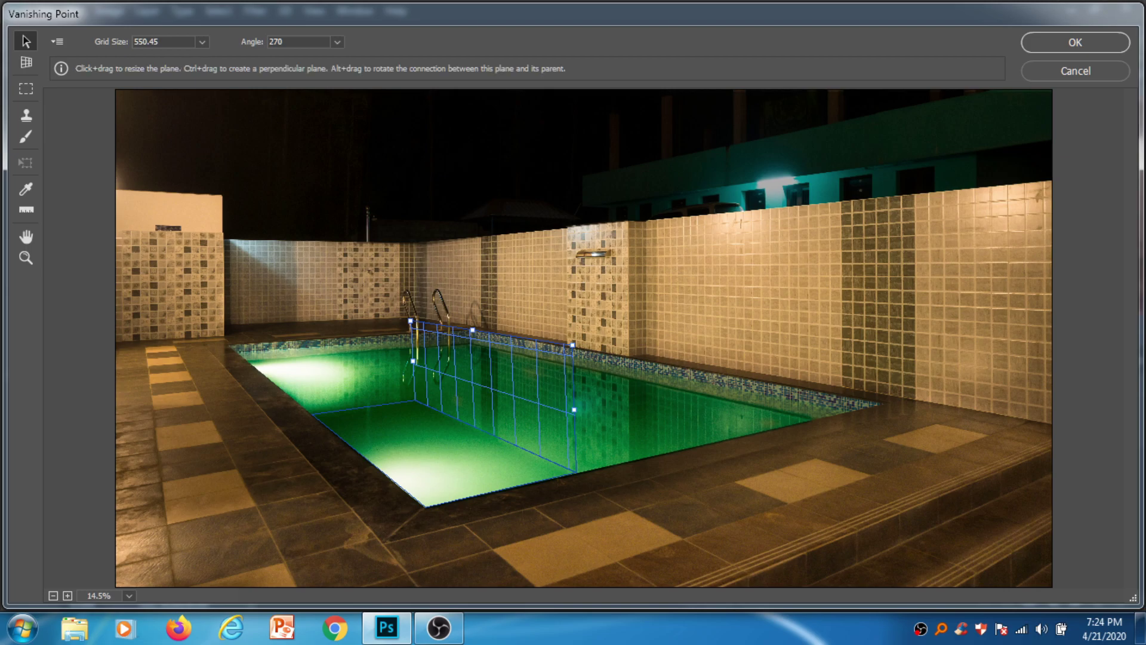
left_click_drag(573, 409, 944, 521)
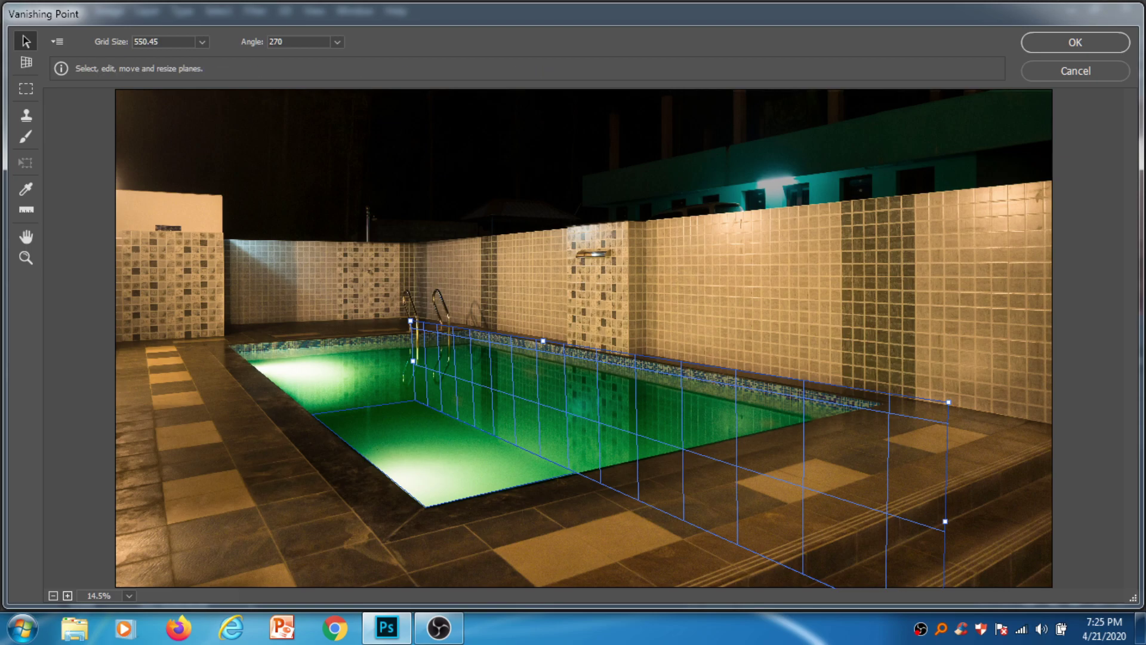
Create a linked plane rising over the long tiled wall behind the pool, and select the pool floor plane again
key("ctrl")
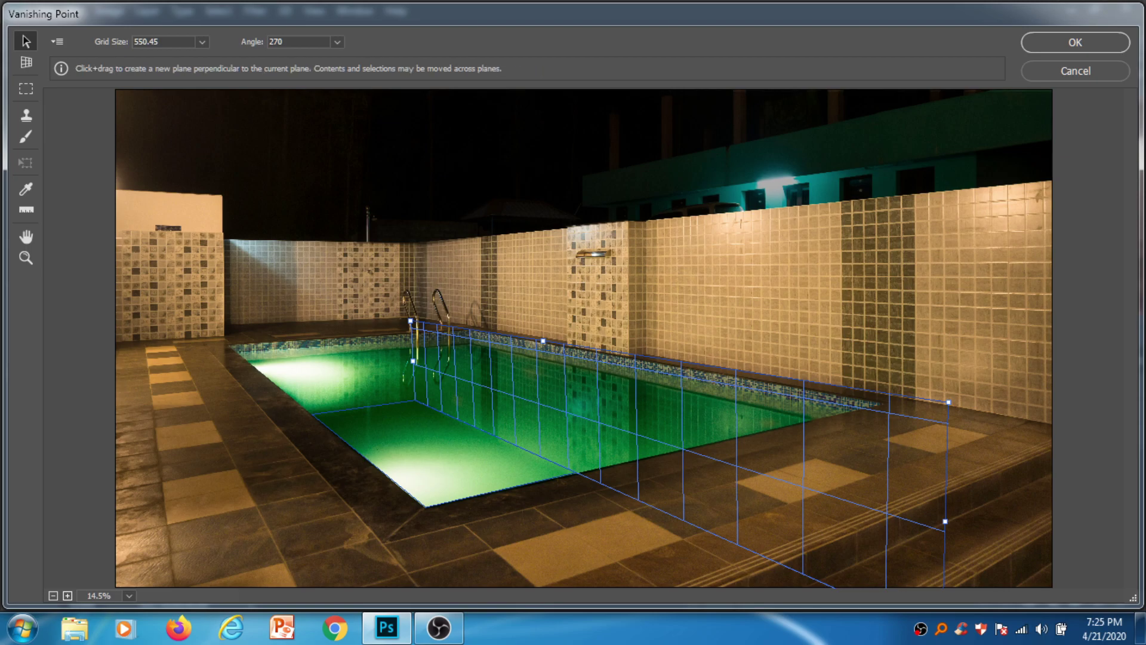
left_click_drag(543, 340, 555, 218, "ctrl")
key("ctrl")
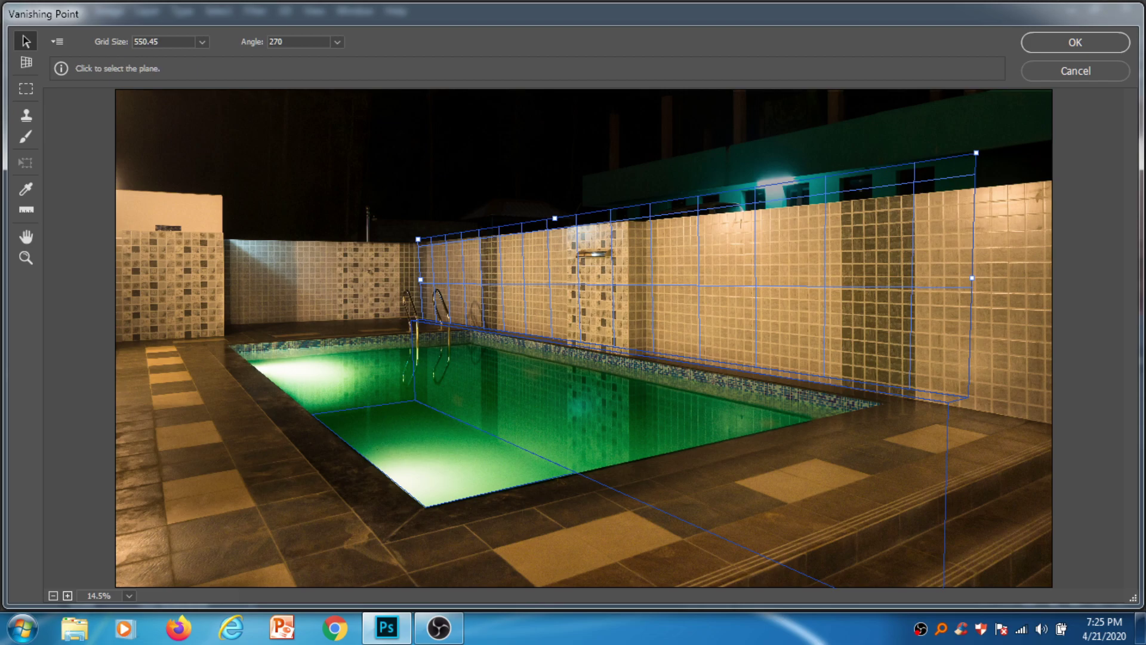
left_click(596, 418)
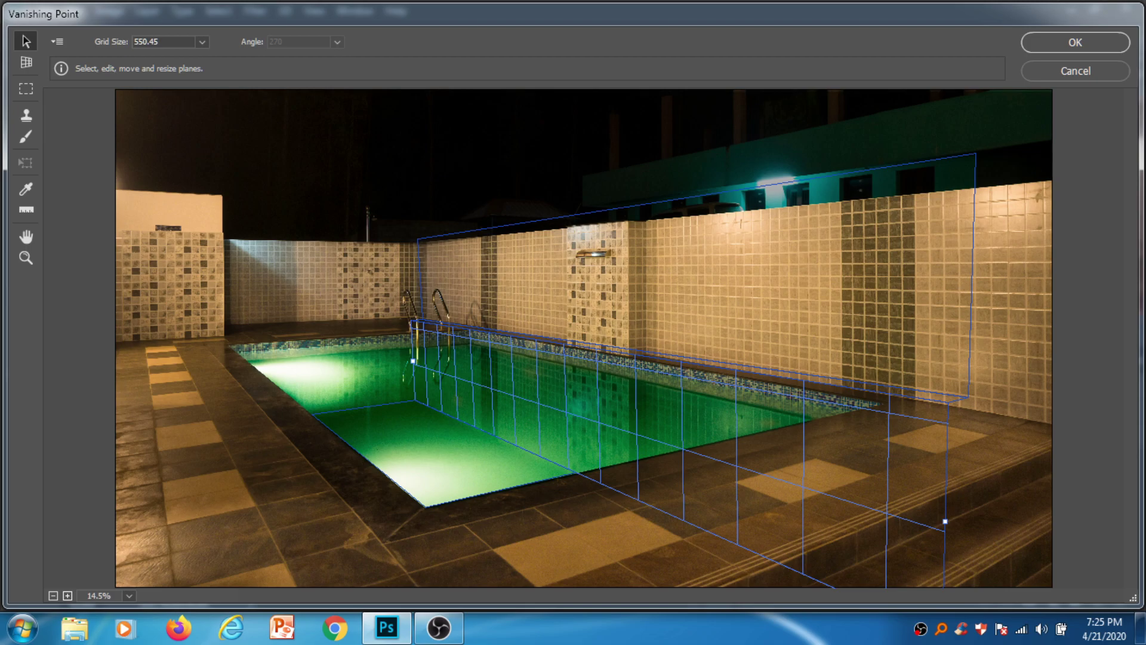
left_click(442, 453)
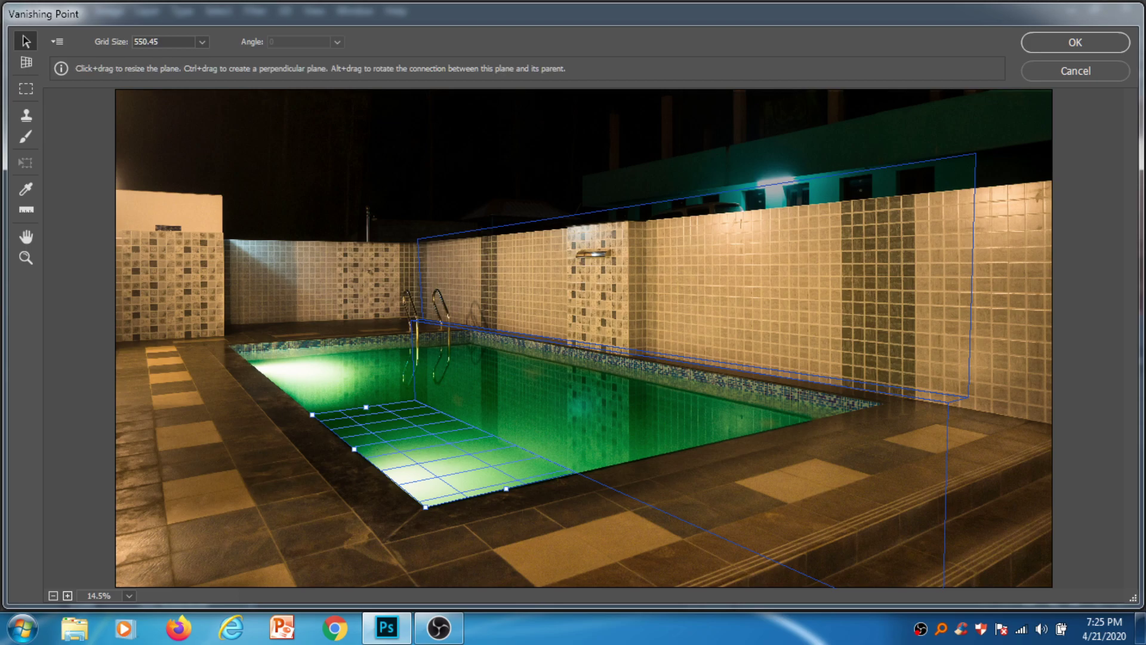
Tear off a perpendicular plane from the pool floor plane's far short edge up to the rim, extend it past the pool's side, and reselect the floor plane
left_click_drag(366, 407, 360, 333)
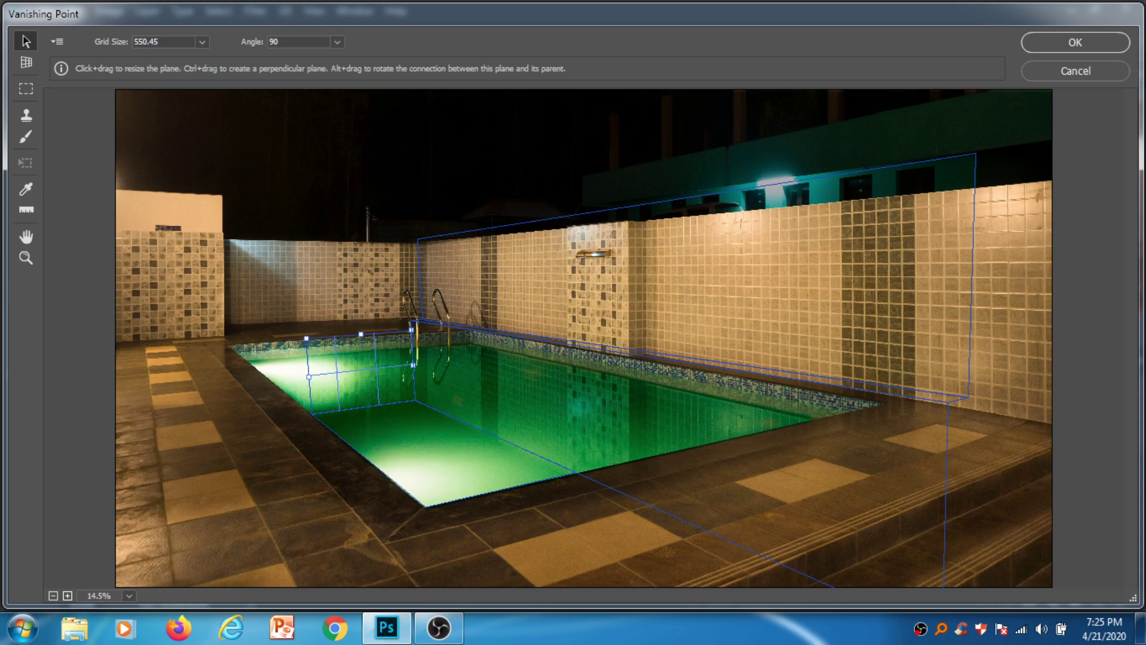
left_click_drag(309, 377, 205, 388)
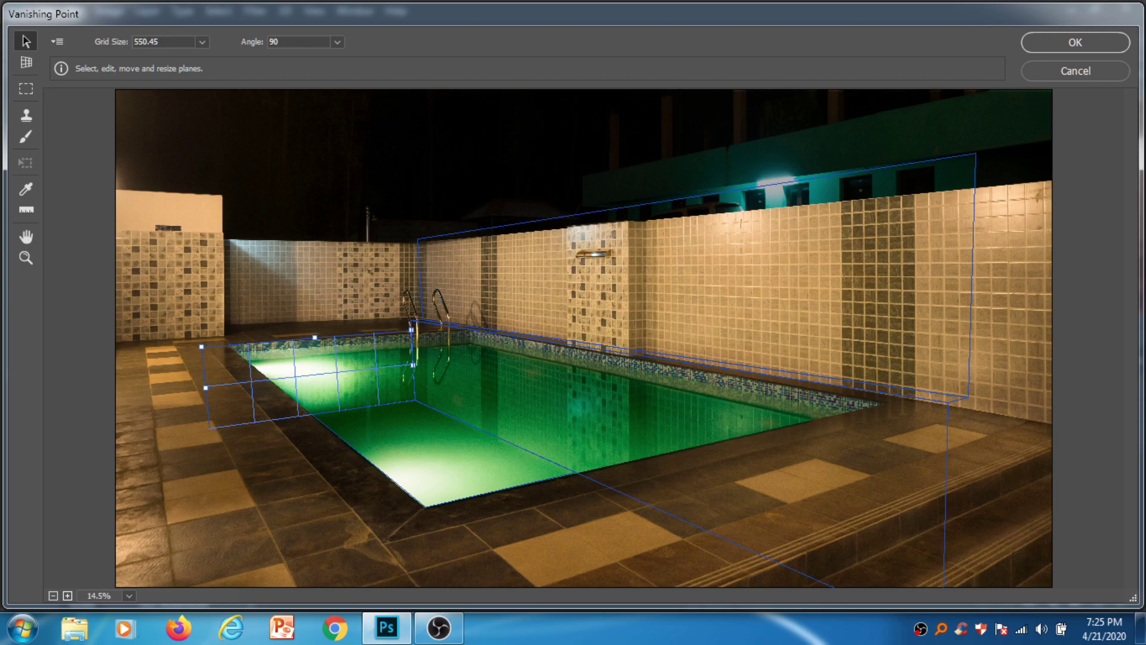
left_click(430, 454)
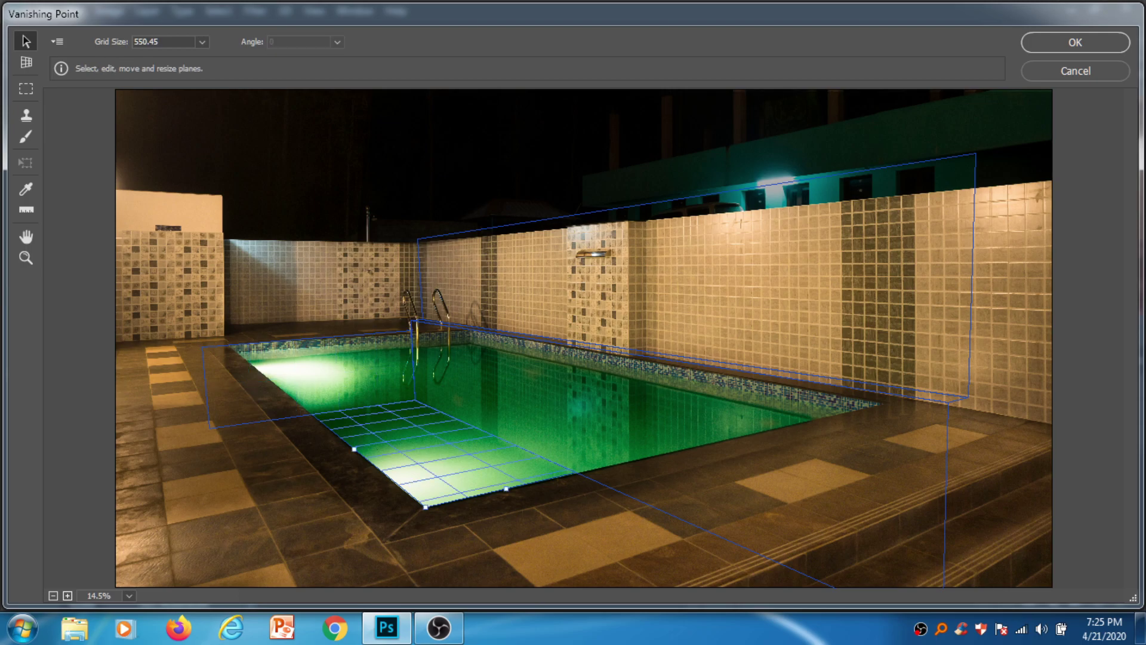
Select the other linked planes one after another to check them, and accept the Vanishing Point planes
left_click(538, 405)
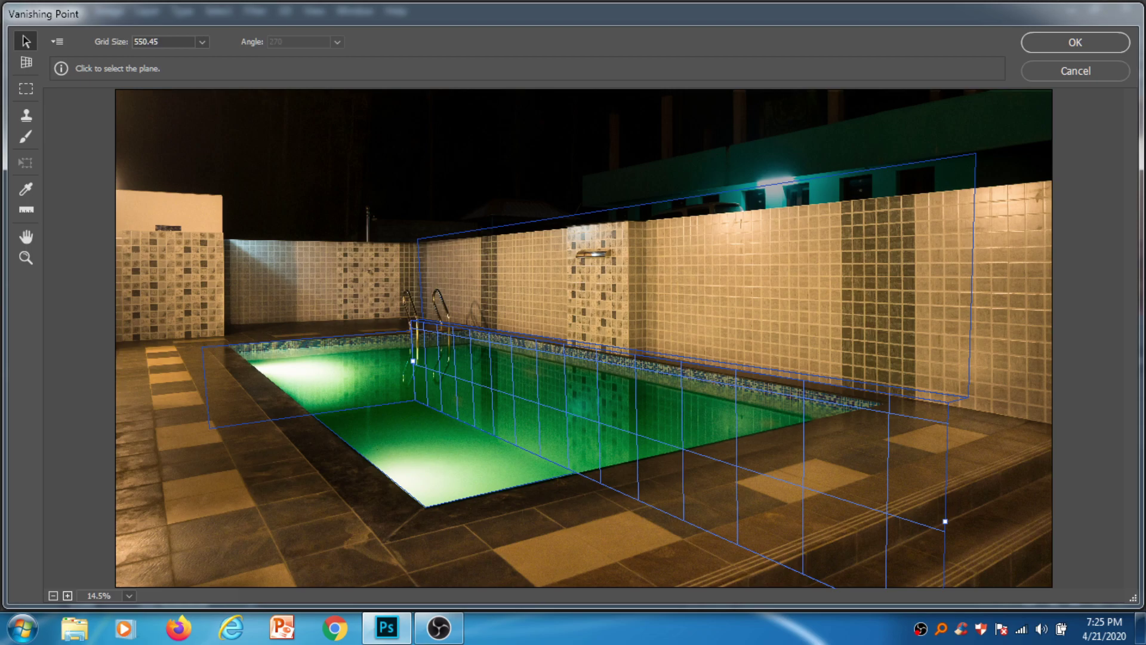
left_click(310, 379)
left_click(728, 278)
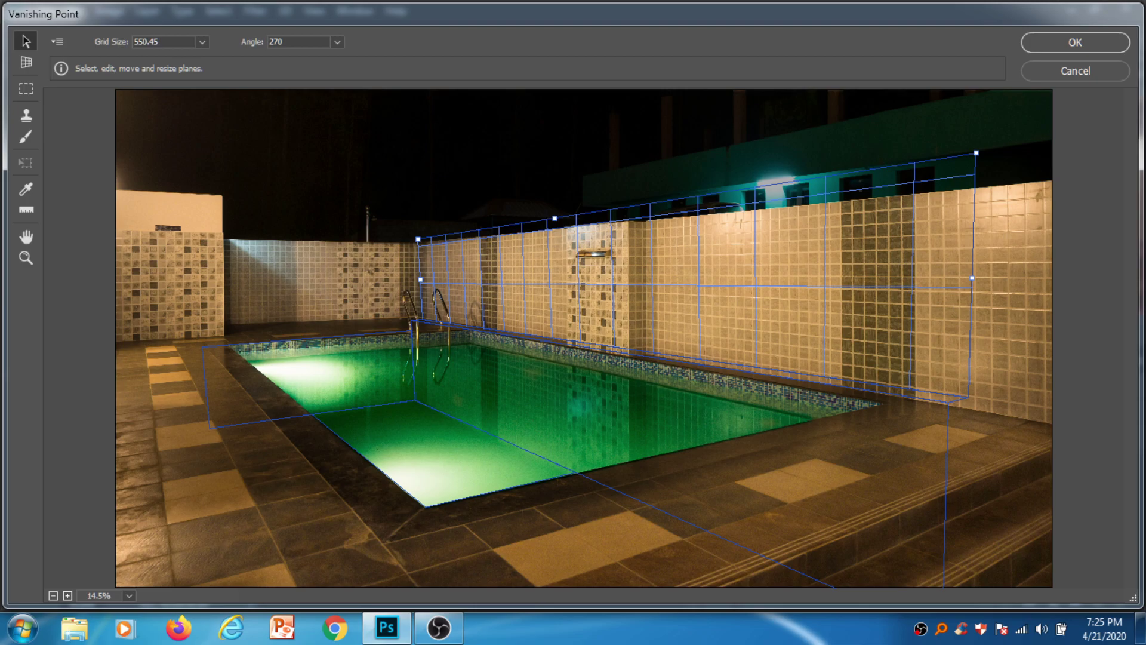
key("Return")
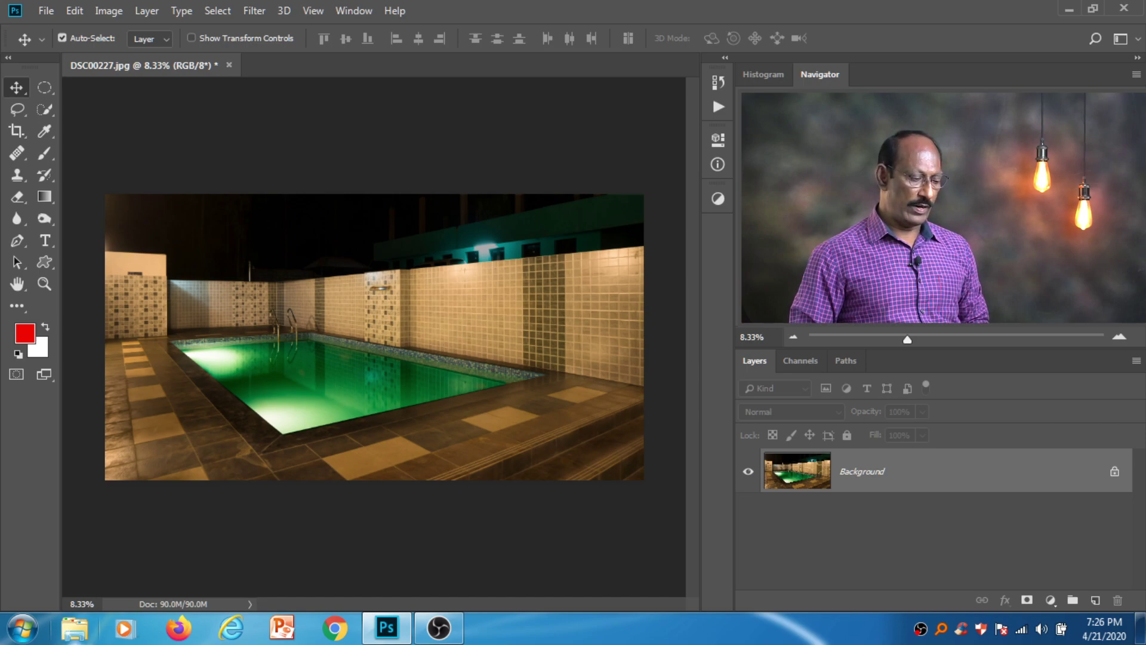
Open 18x12 deer-1.jpg, copy the entire image, and switch back to the swimming pool photo DSC00227.jpg
left_click(46, 11)
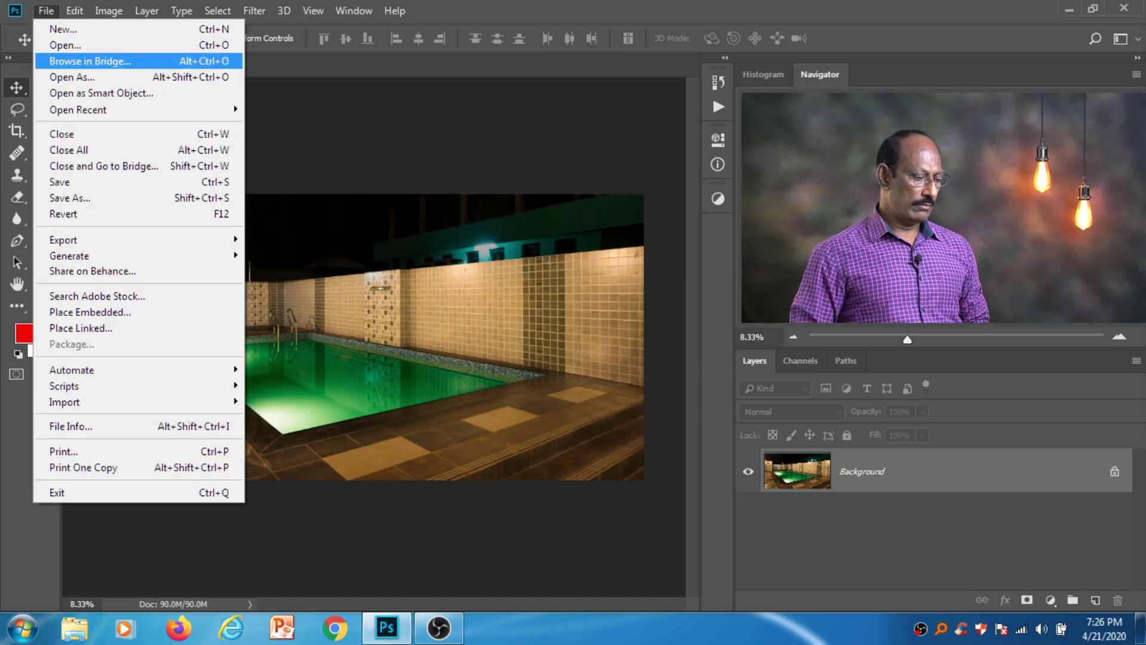
left_click(65, 45)
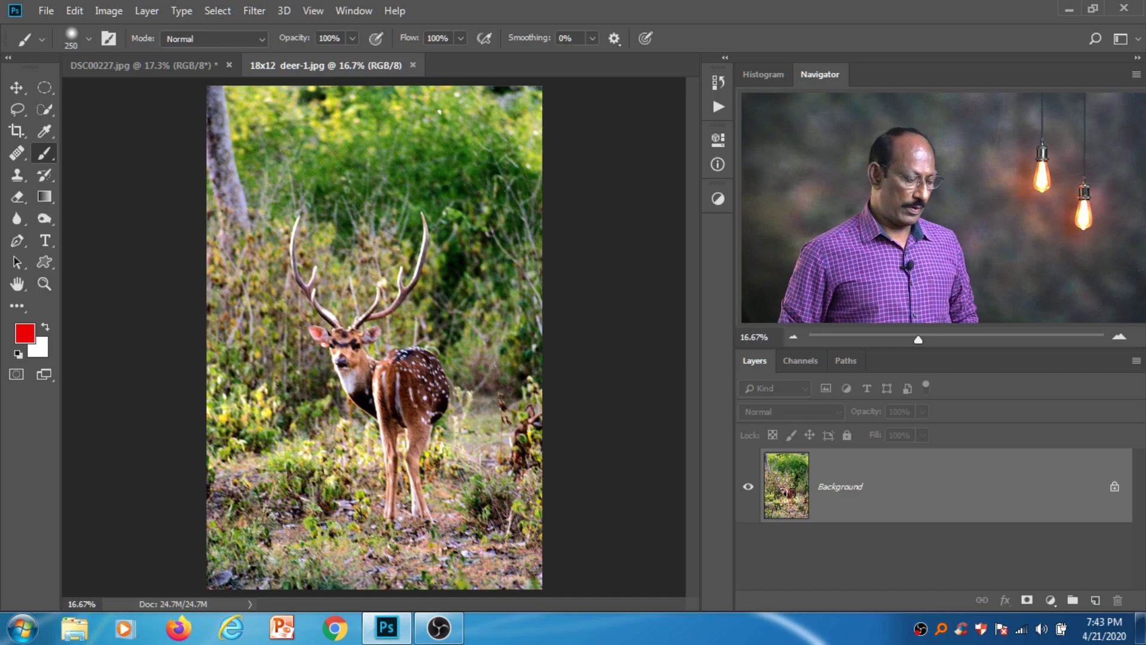
key("ctrl+a")
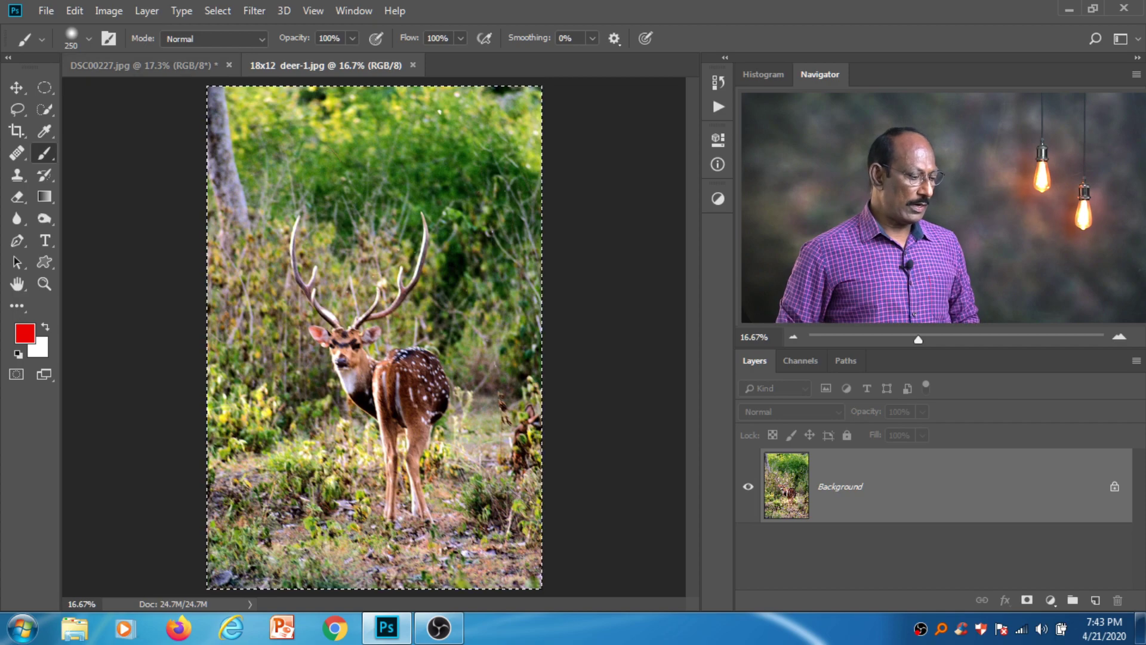
key("ctrl+Tab")
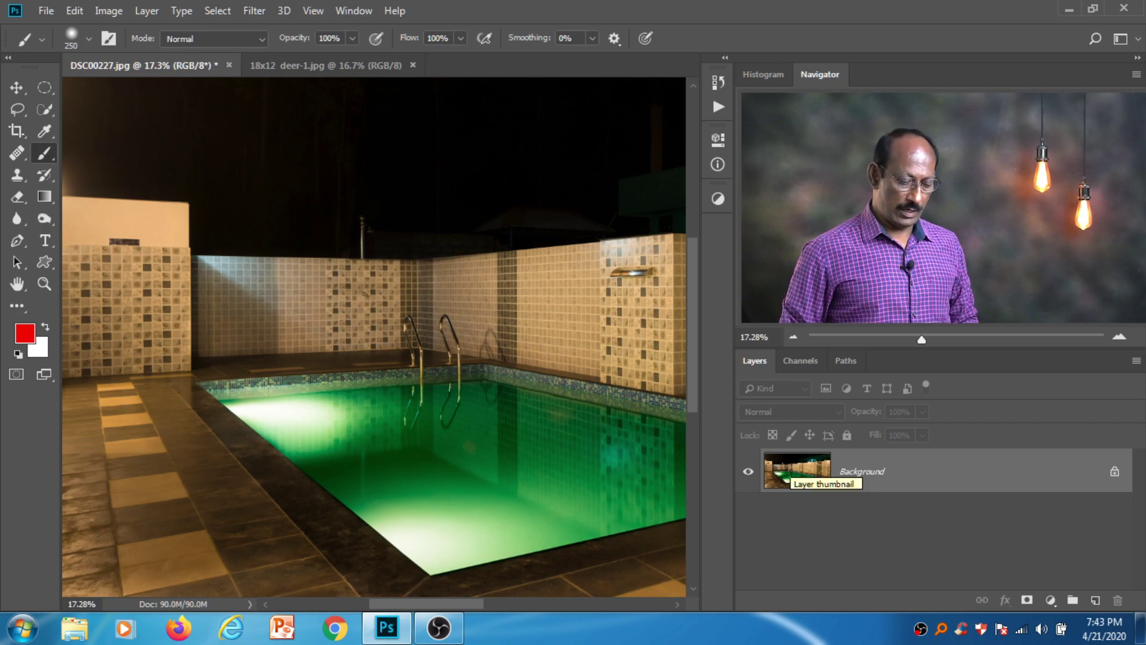
Add a new layer above the pool photo's Background and reopen Vanishing Point, accepting the color profile conversion
left_click(1095, 600)
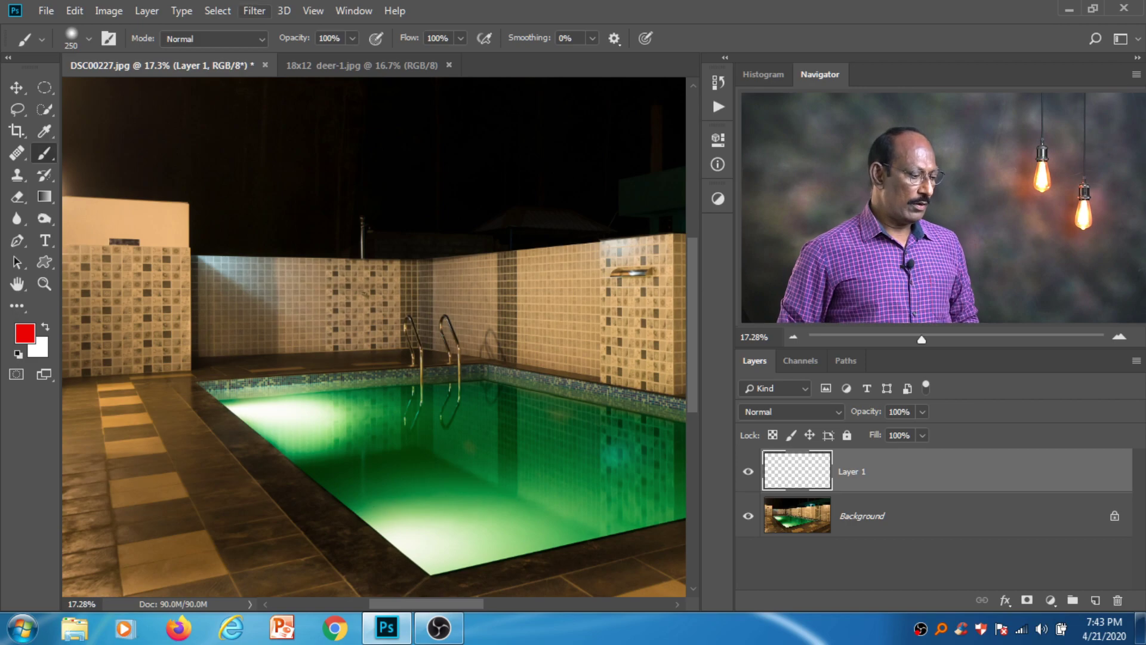
left_click(255, 11)
left_click(292, 158)
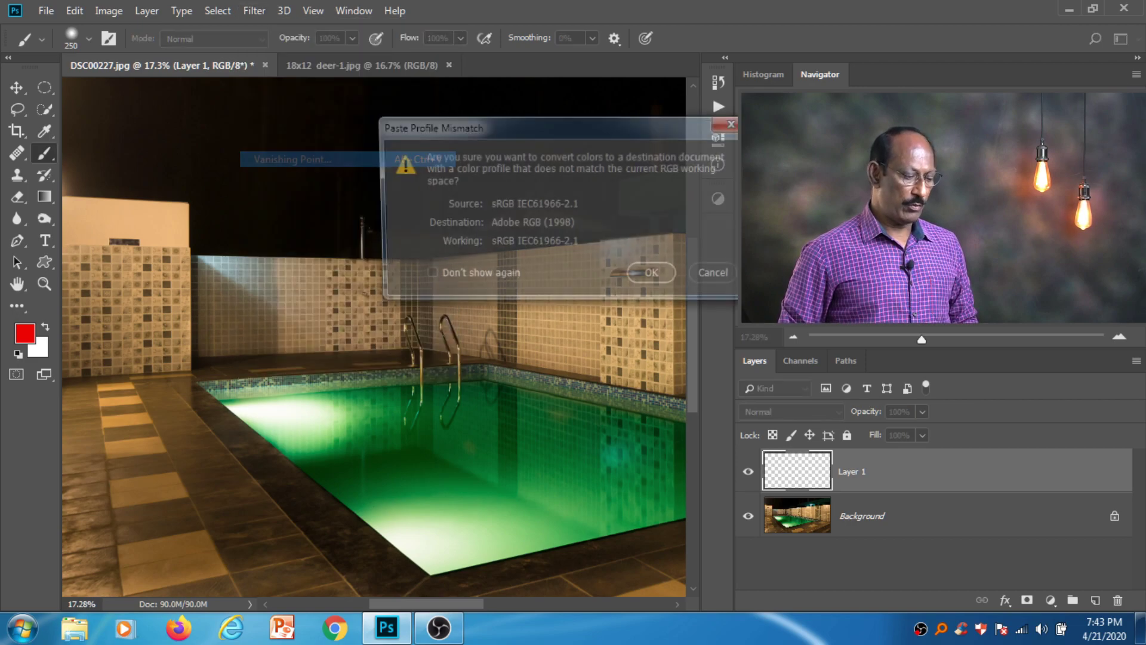
key("Return")
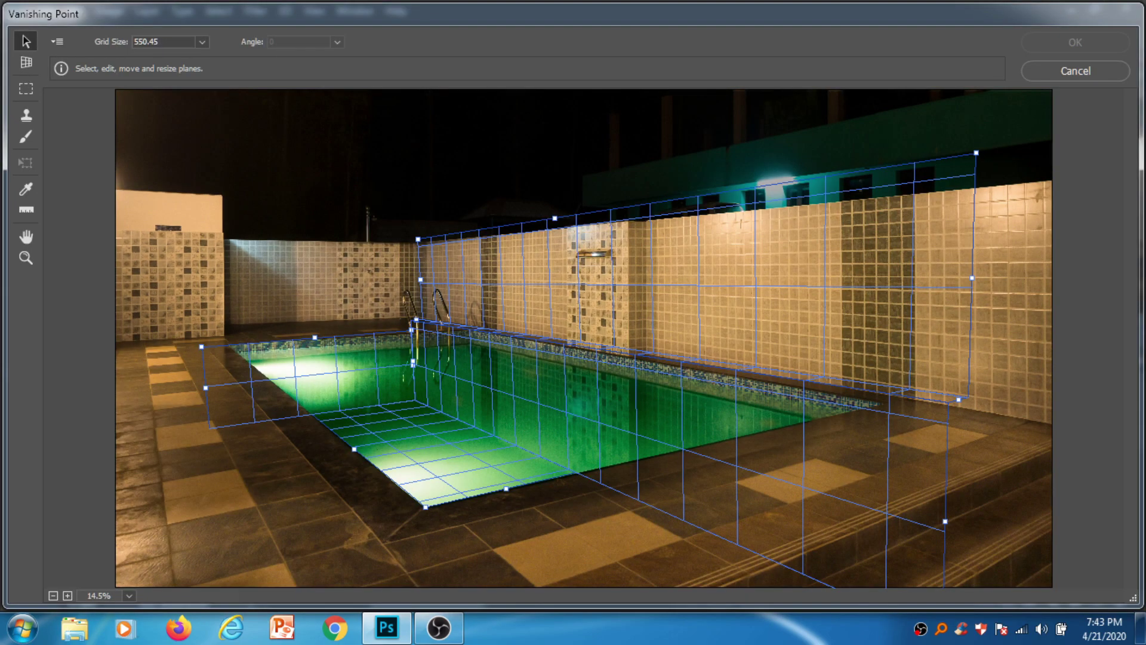
Paste the deer picture into Vanishing Point and scale it down with the Transform tool to about a quarter of its size
key("alt")
key("ctrl+v")
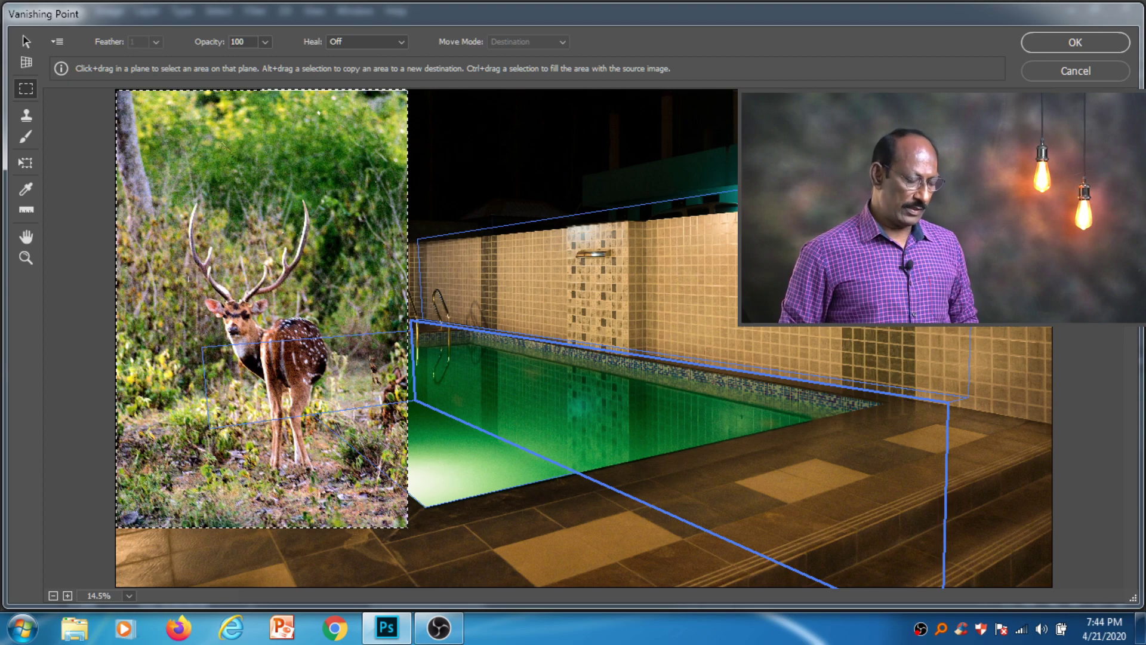
key("alt")
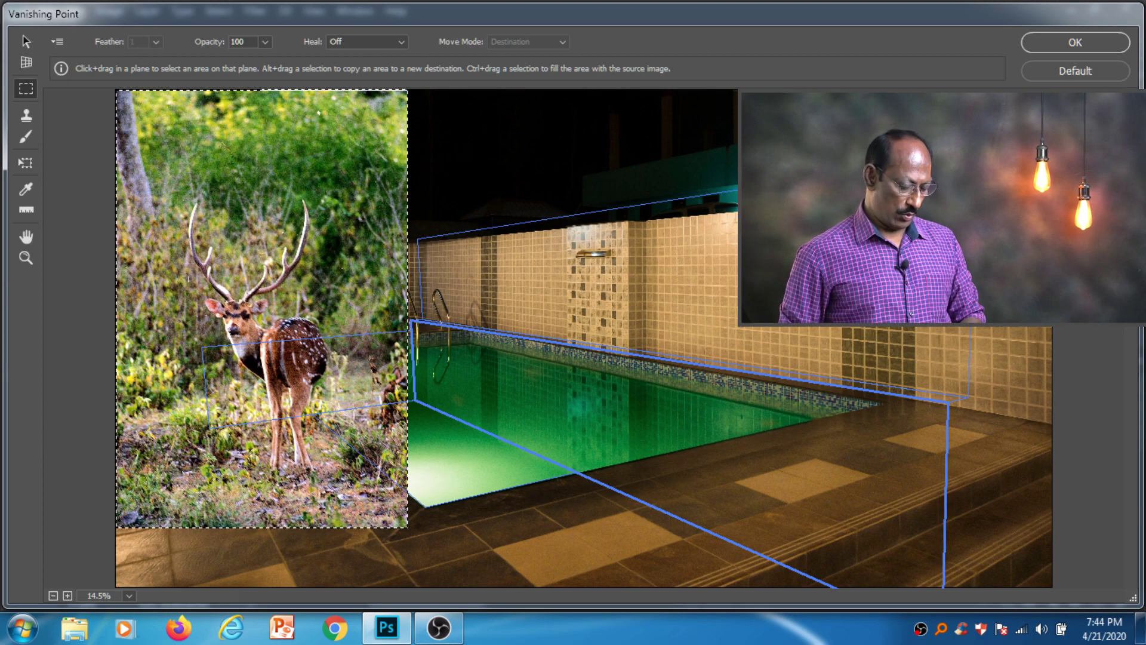
key("t")
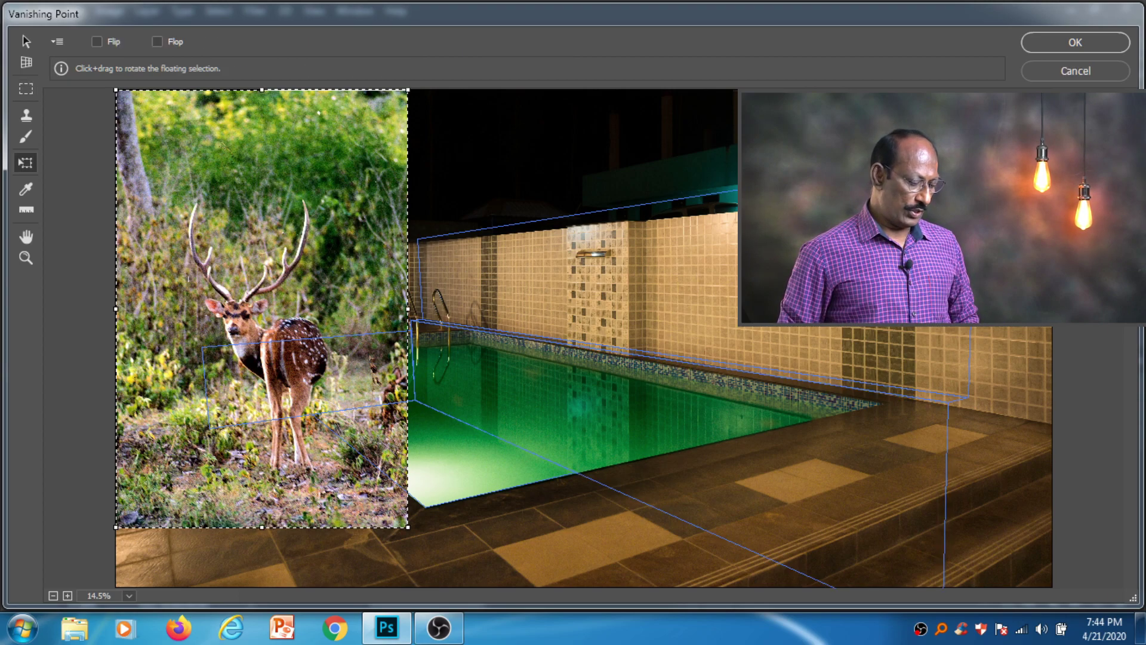
key("alt")
left_click_drag(407, 526, 310, 380)
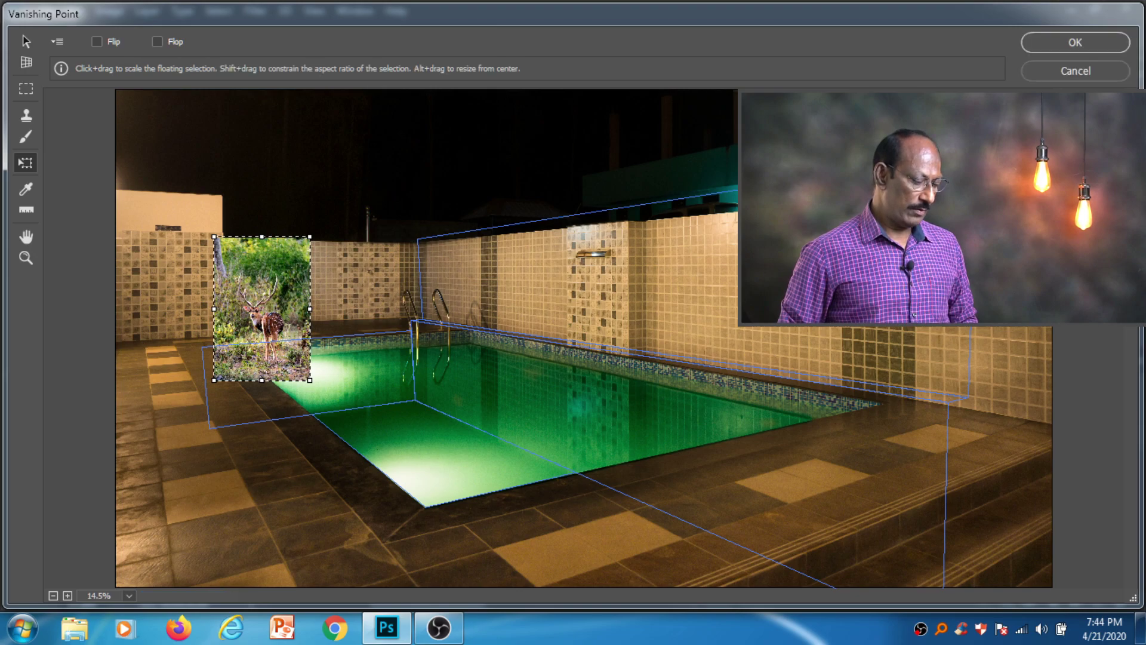
left_click_drag(310, 380, 298, 363, "alt+shift")
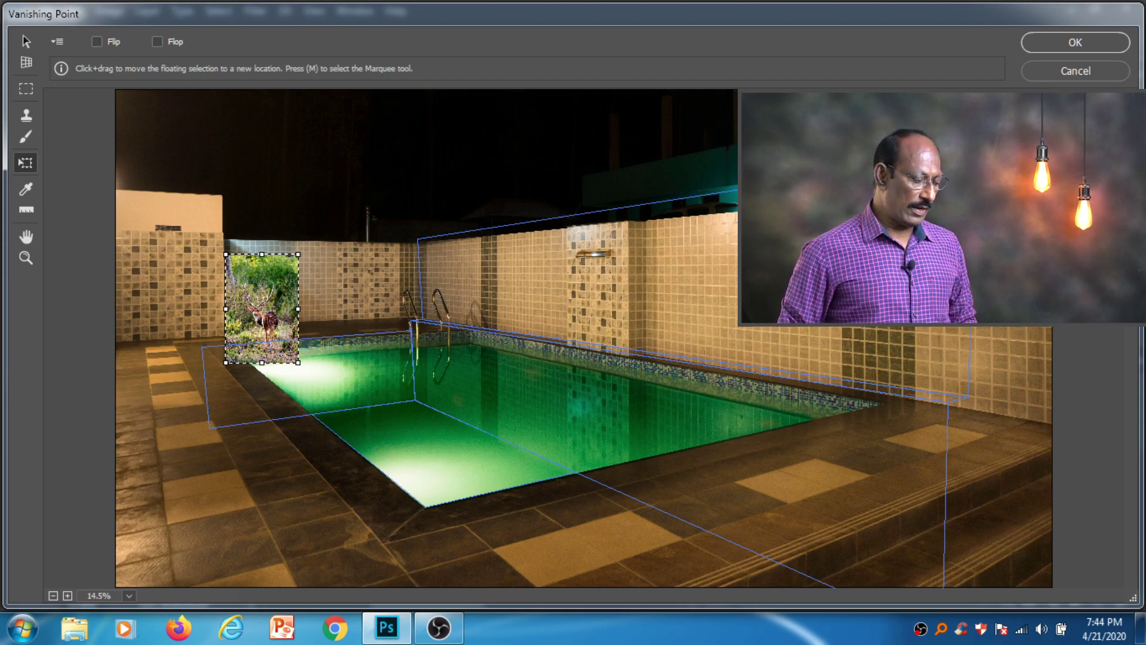
Move the deer picture onto the pool floor plane, position it fully within the floor's edges, and apply the filter
left_click_drag(261, 307, 444, 420)
key("Down")
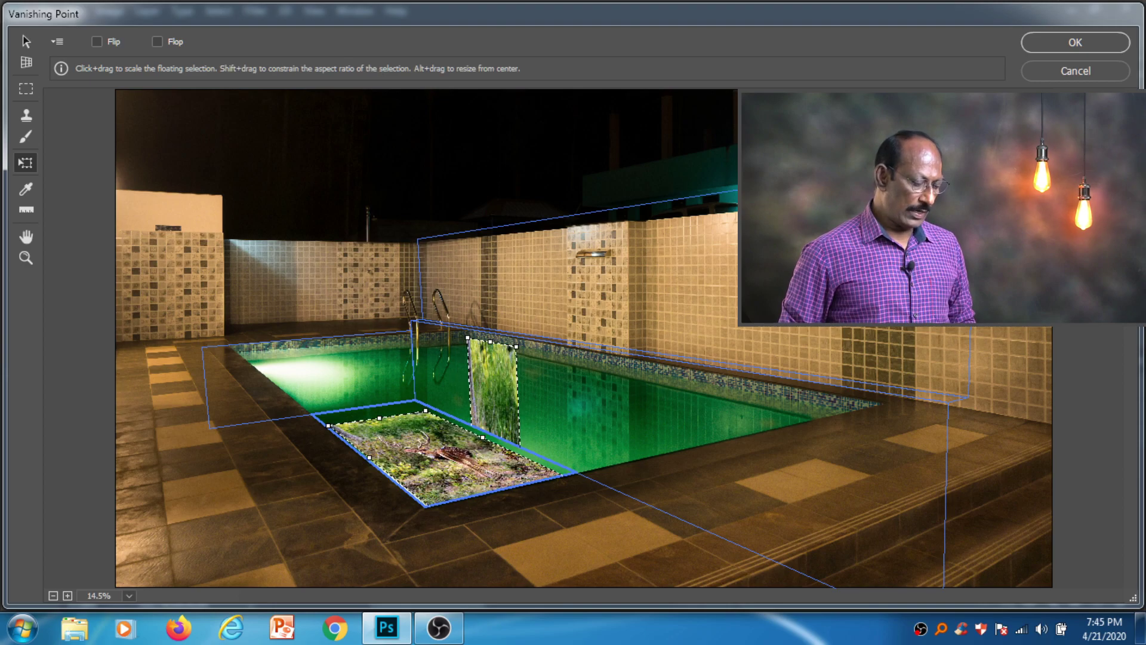
key("Return")
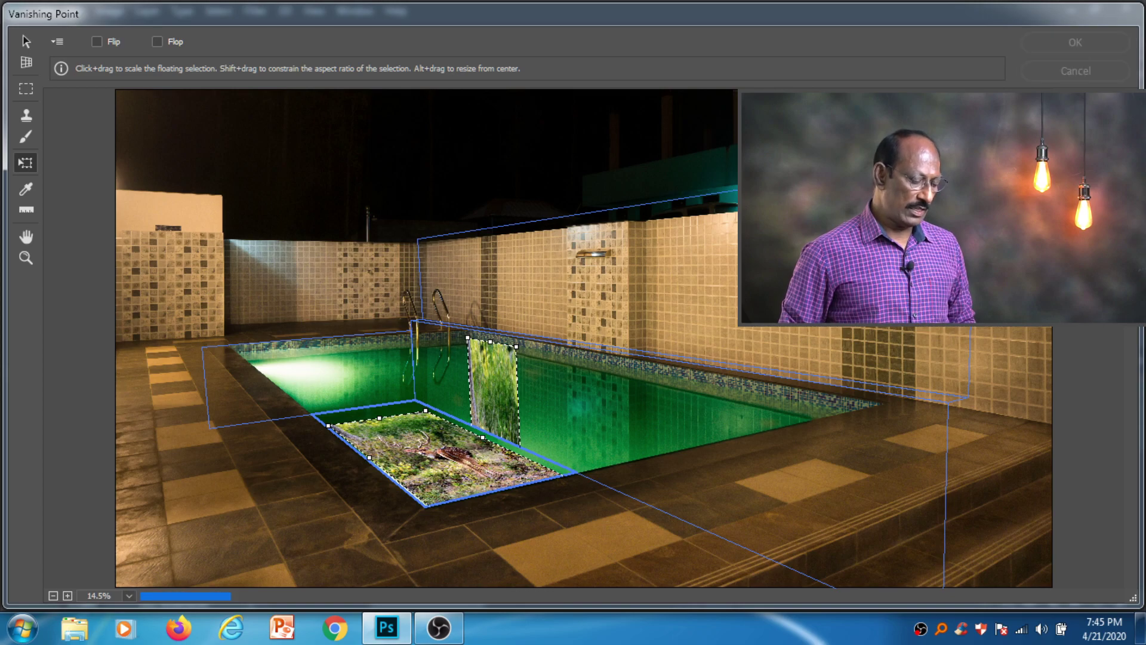
left_click_drag(445, 454, 441, 458)
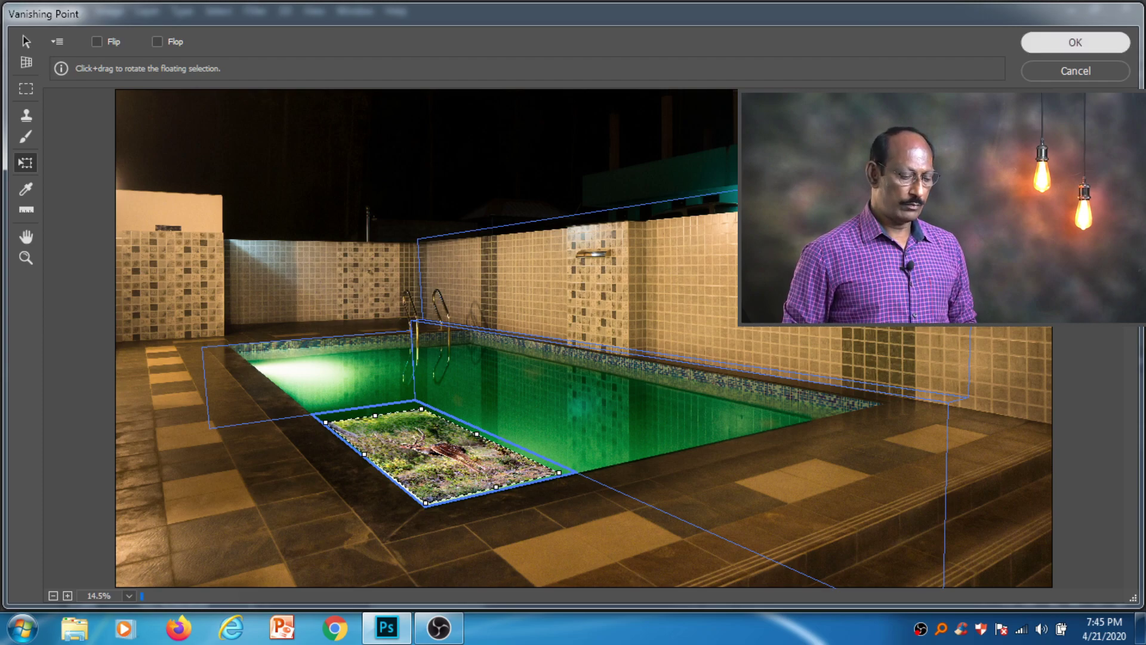
key("Return")
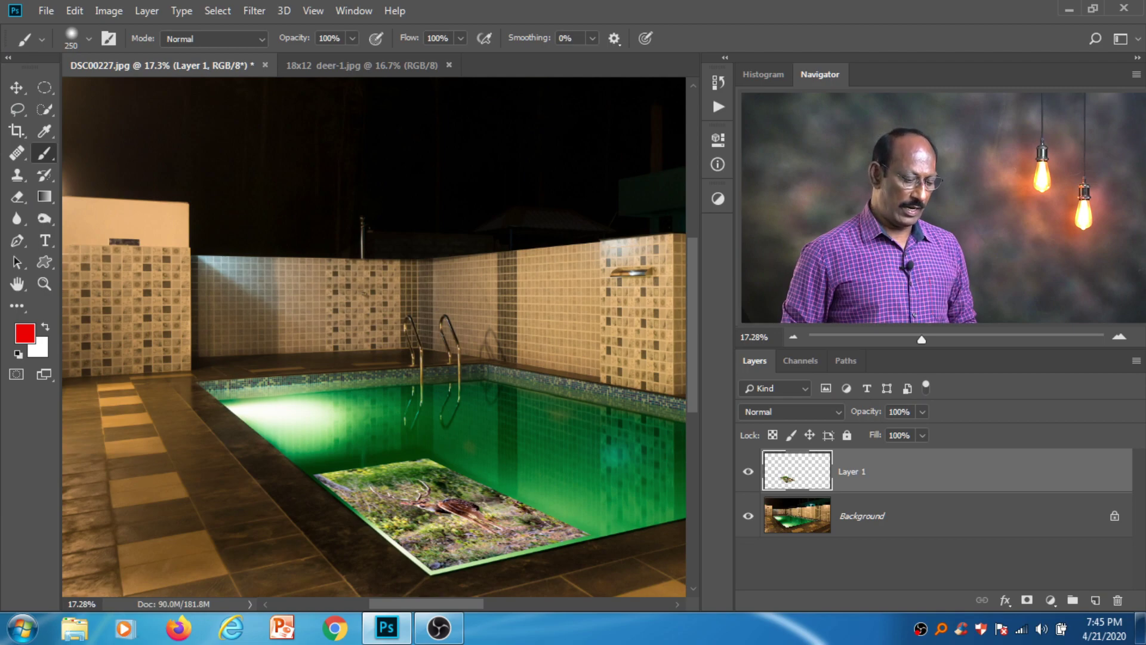
Compare the photo with and without Layer 1, and free transform the layer to 101.20% width and 104.52% height so it covers the floor
left_click(748, 471)
left_click(748, 471)
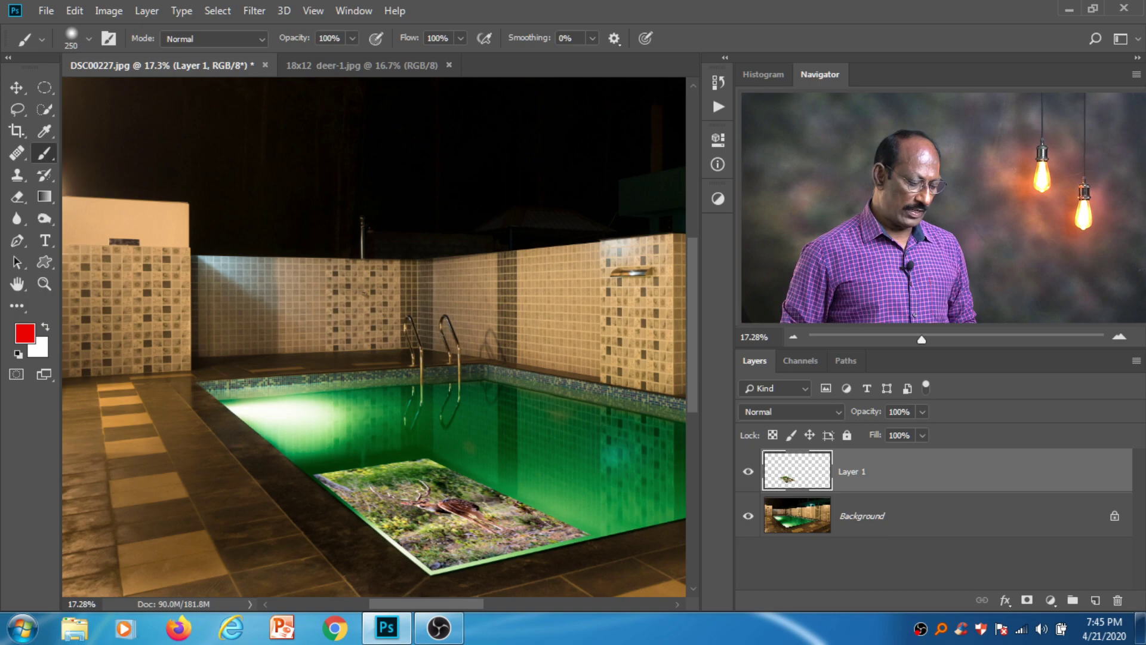
key("ctrl+t")
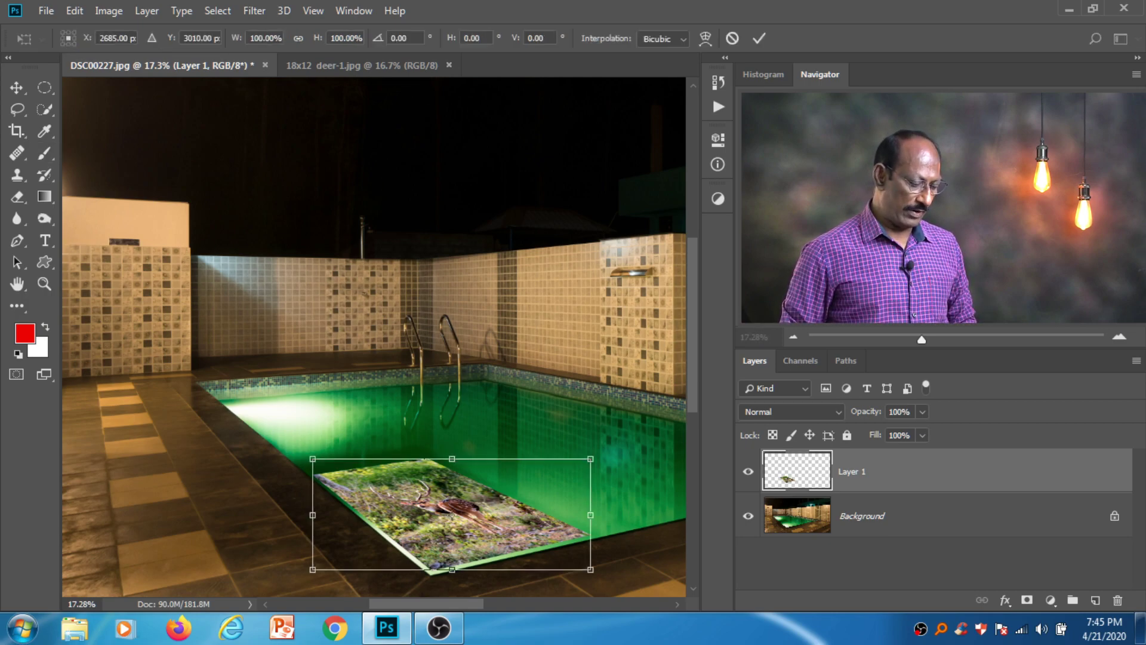
left_click_drag(452, 569, 452, 575)
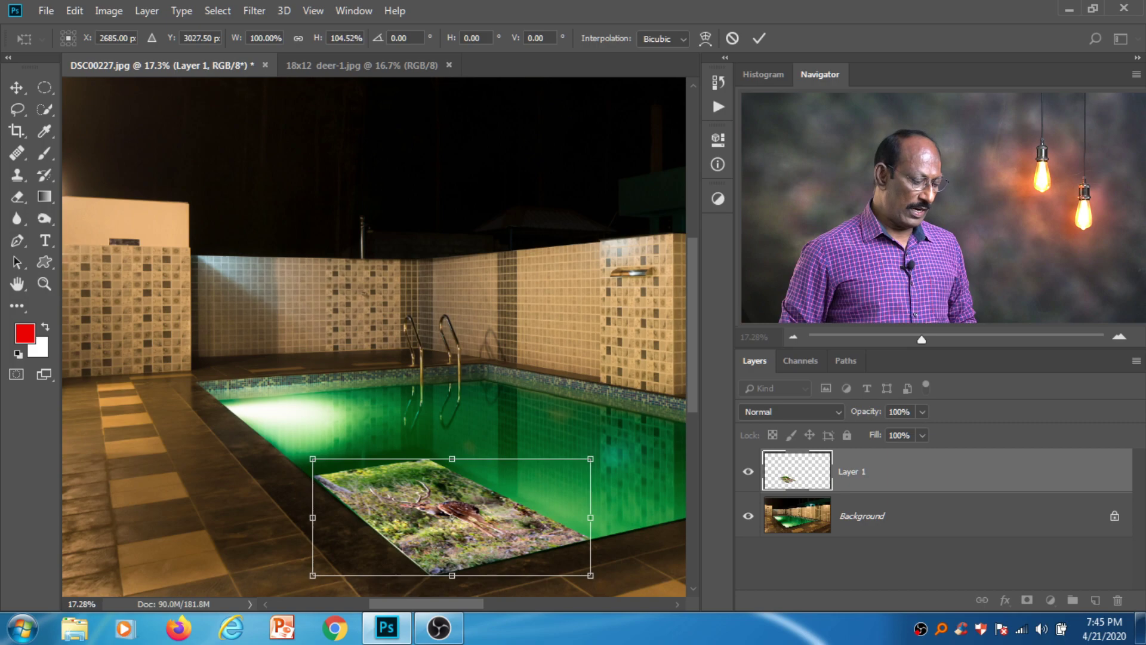
left_click_drag(313, 517, 309, 517)
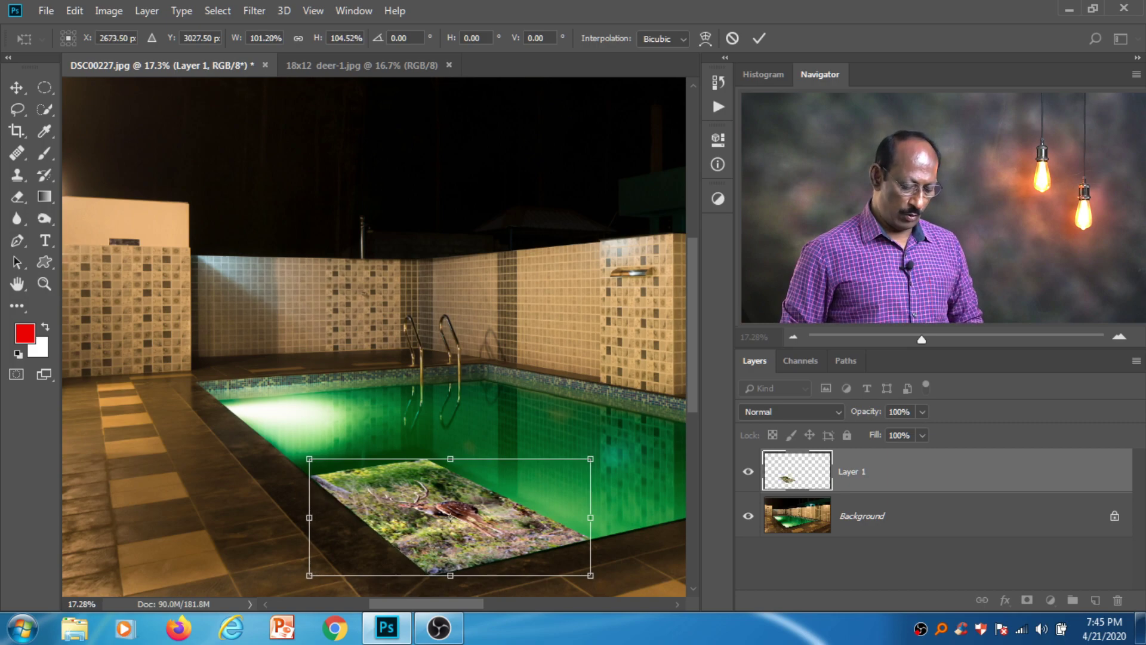
key("Return")
key("b")
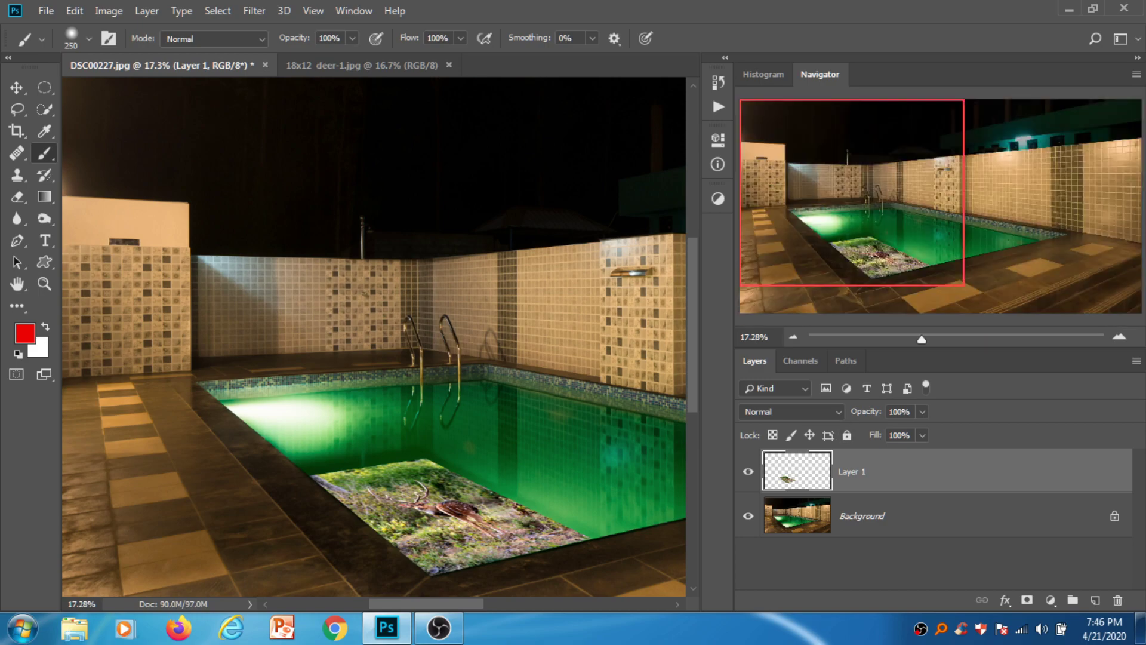
Set Layer 1's blend mode to Multiply and inspect the blended deer picture up close and in the full photo
left_click(791, 411)
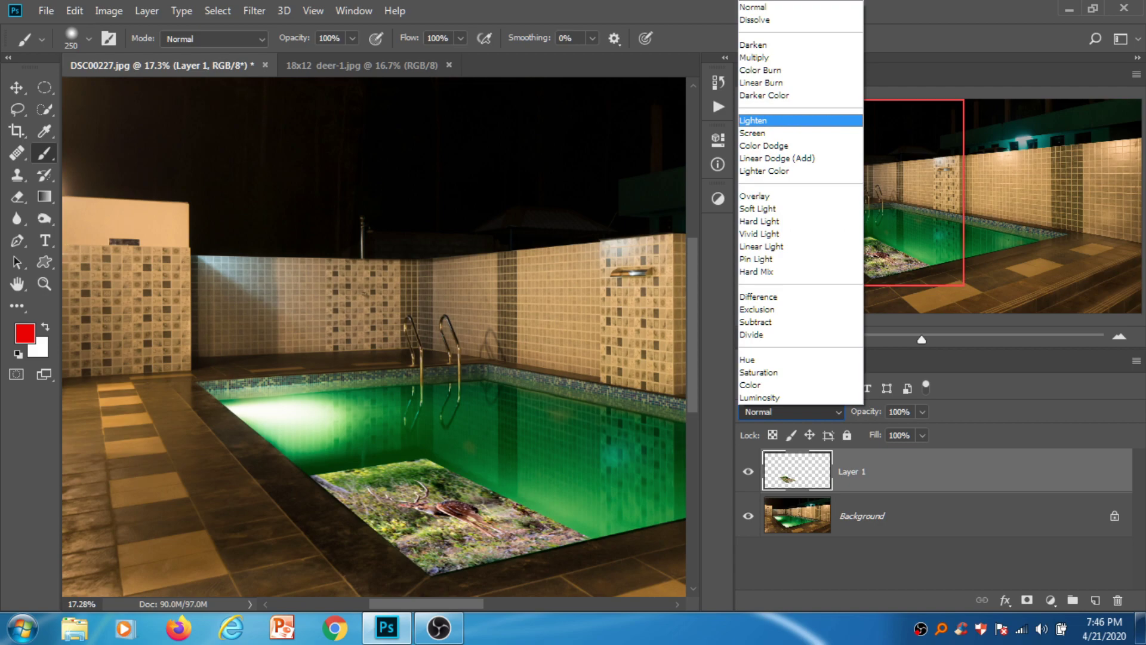
left_click(770, 58)
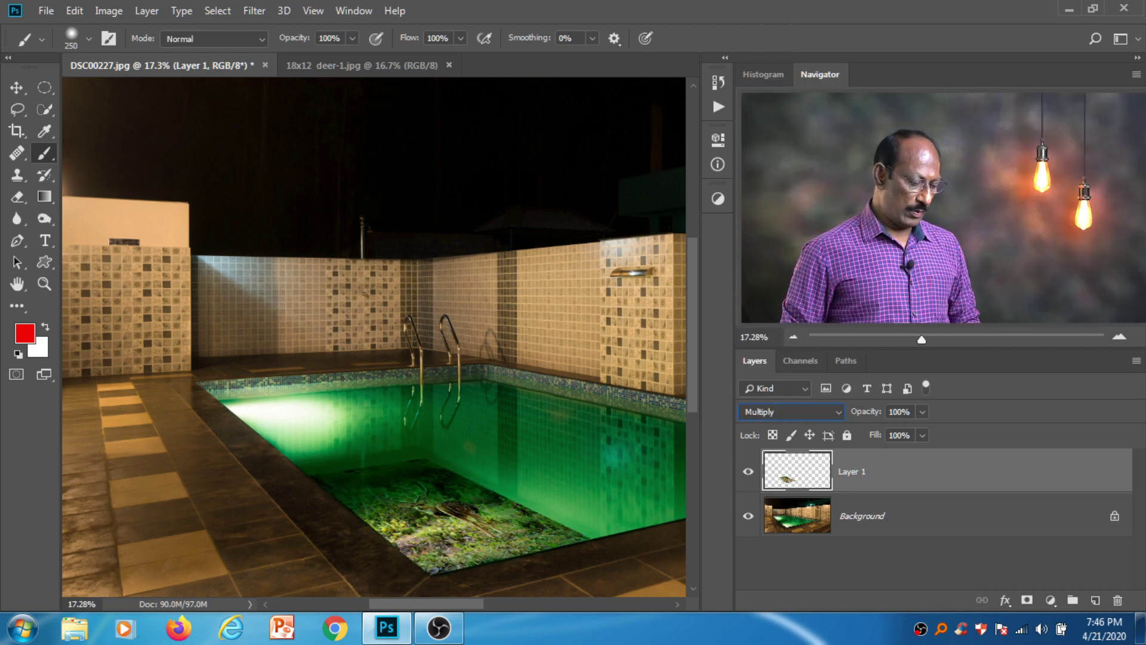
left_click_drag(428, 528, 220, 392)
scroll(435, 518, "up", 3)
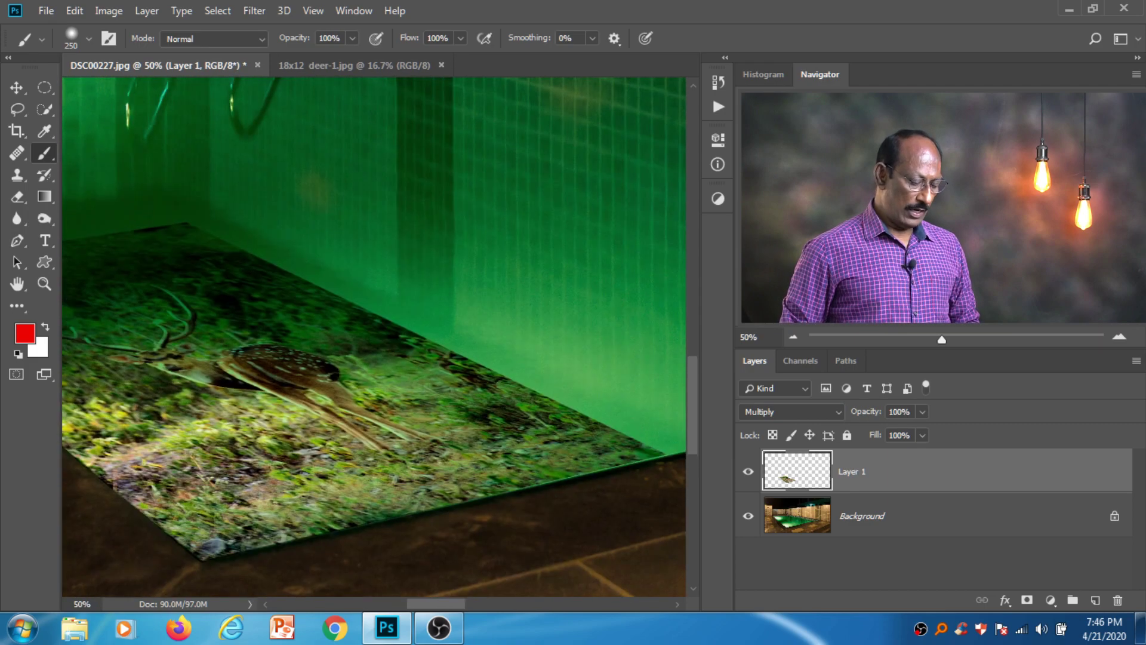
scroll(375, 338, "down", 8)
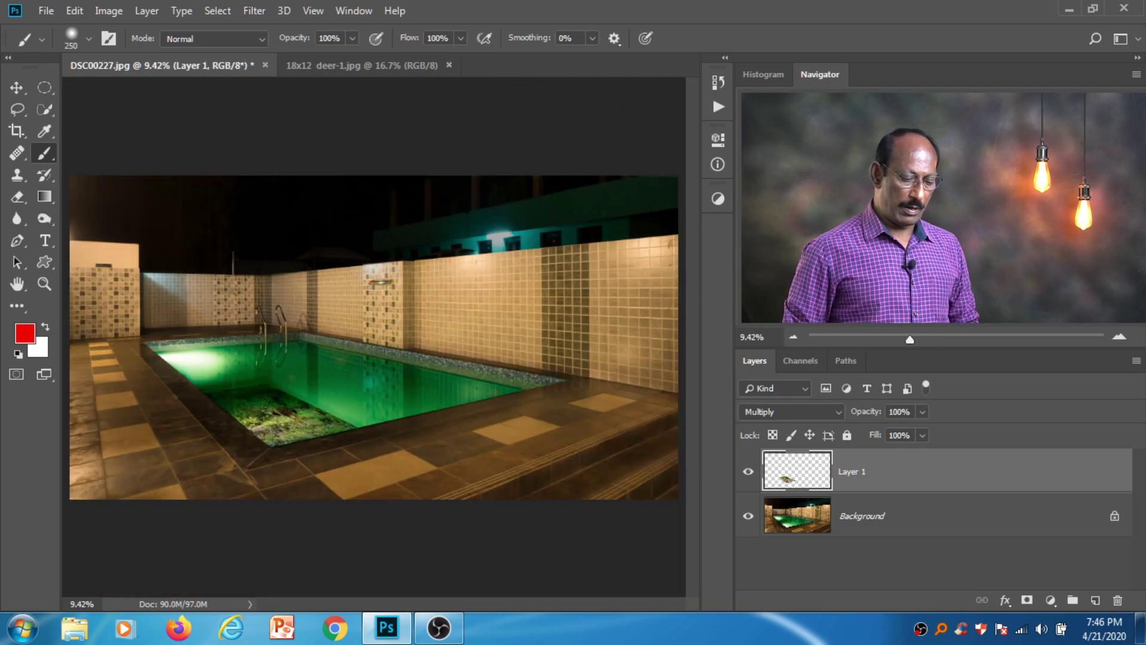
Lower Layer 1's fill to 67% and check the result on the pool floor up close
left_click(922, 435)
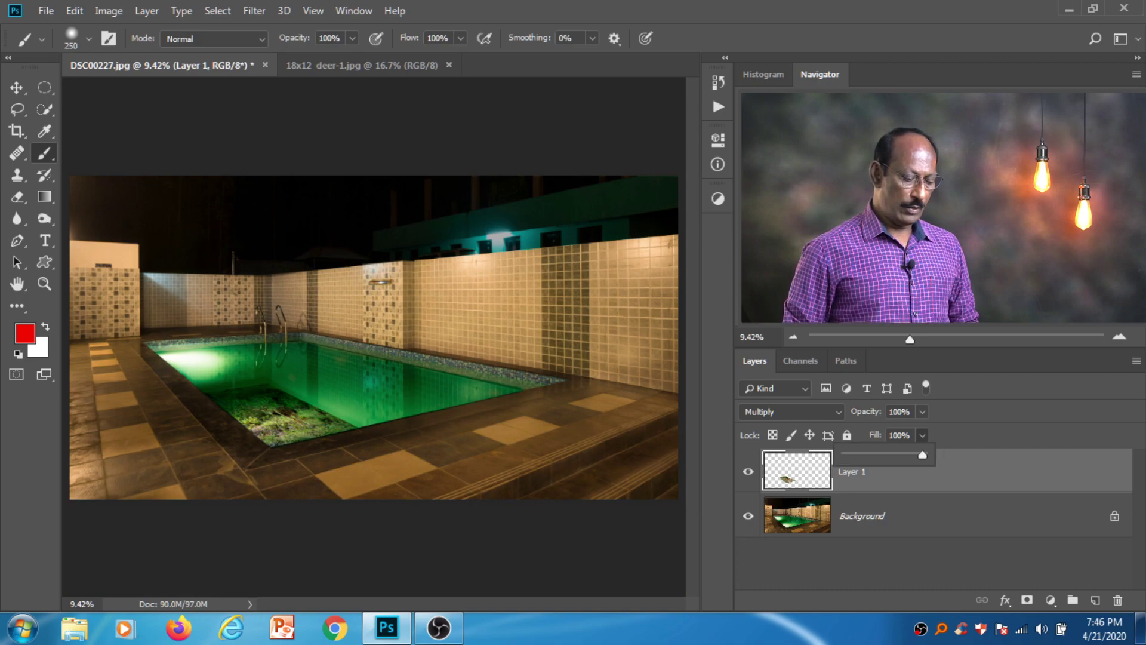
left_click_drag(922, 455, 897, 454)
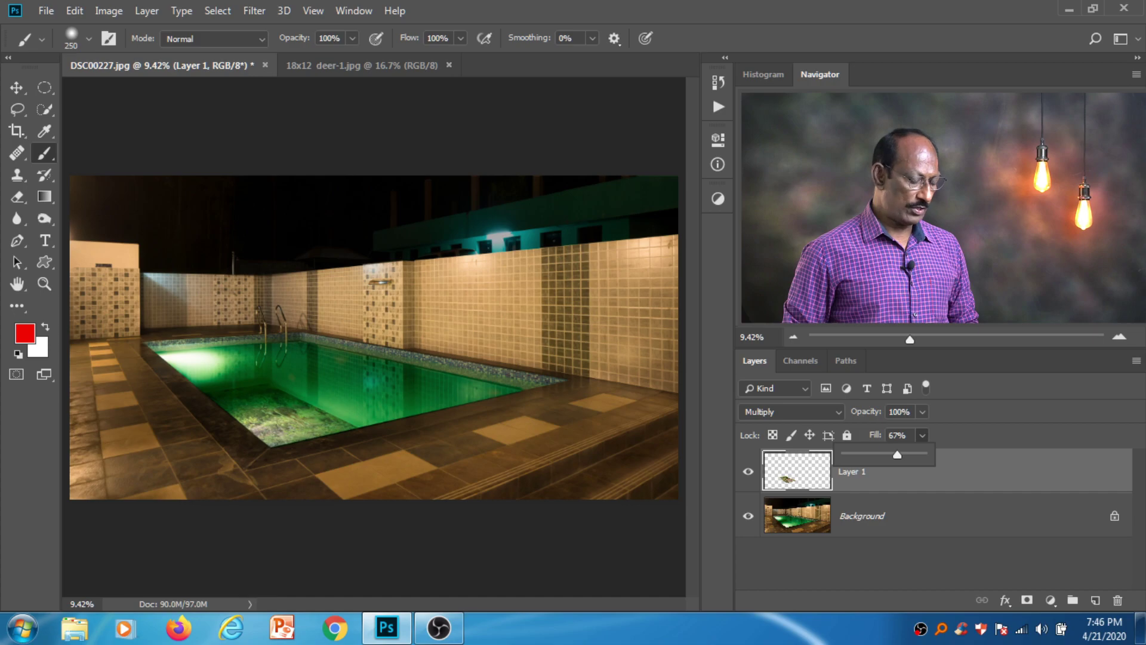
key("Return")
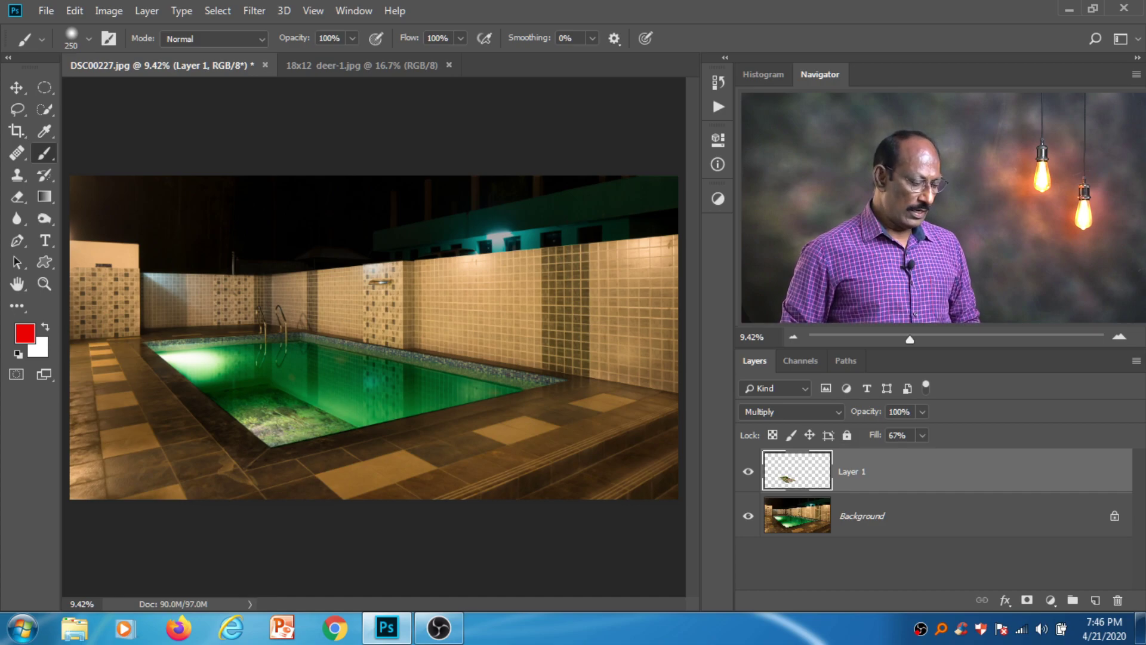
key("ctrl+plus")
key("ctrl+plus")
key("ctrl+plus")
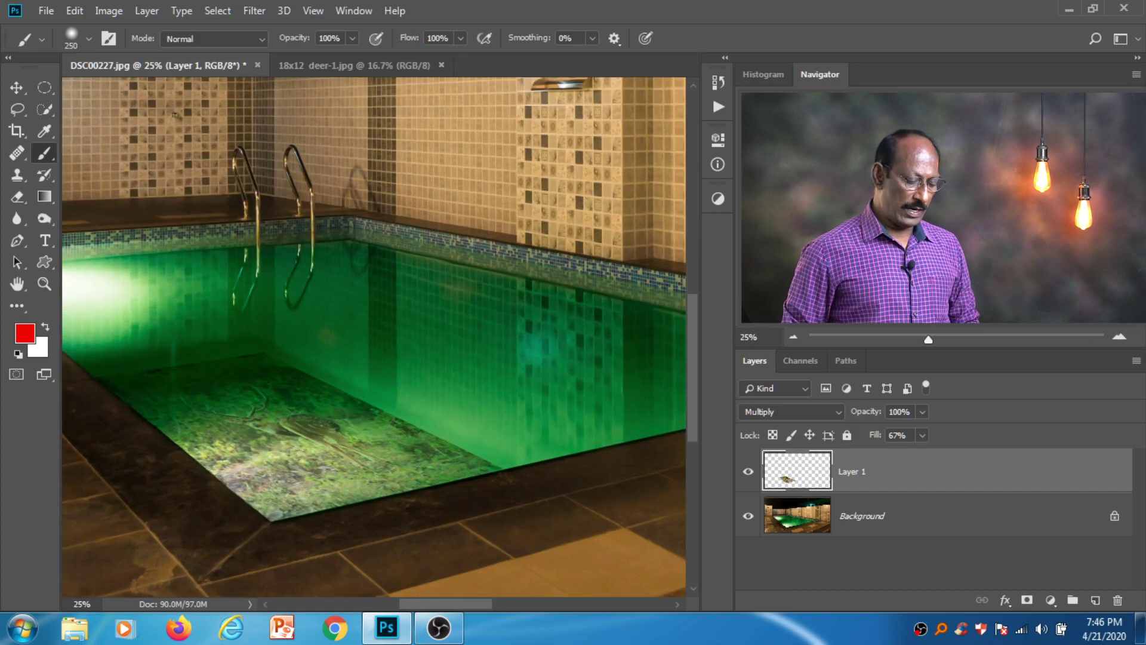
Add a layer mask to Layer 1, paint black along the deer picture's back and right edges to soften them, and check the full photo
left_click(1027, 600)
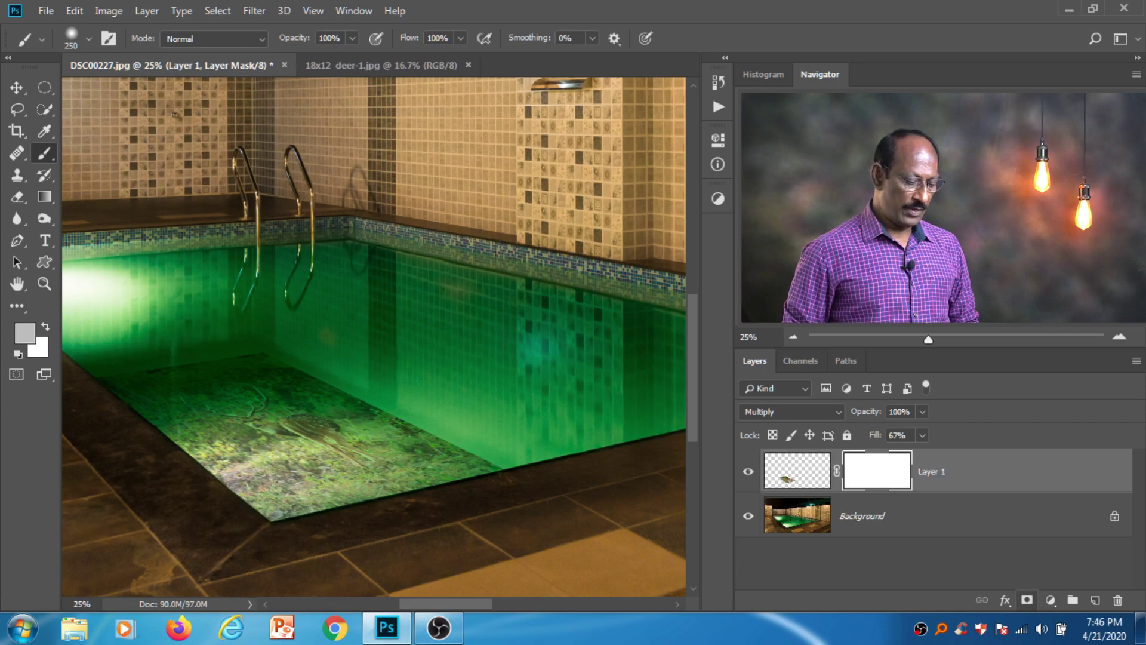
key("d")
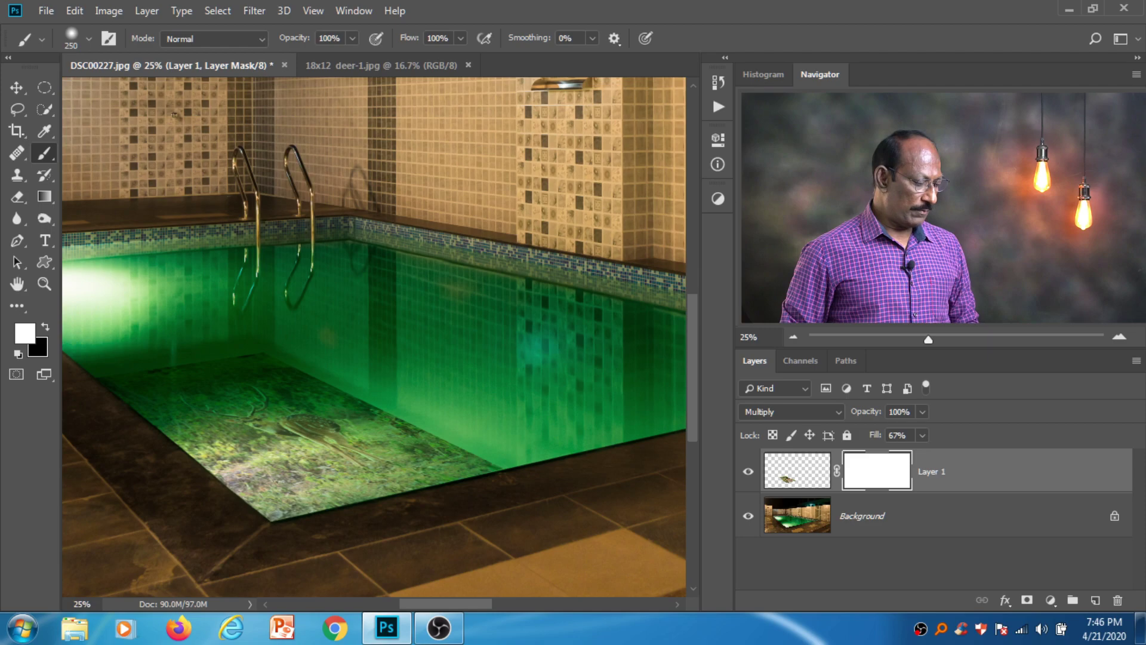
key("x")
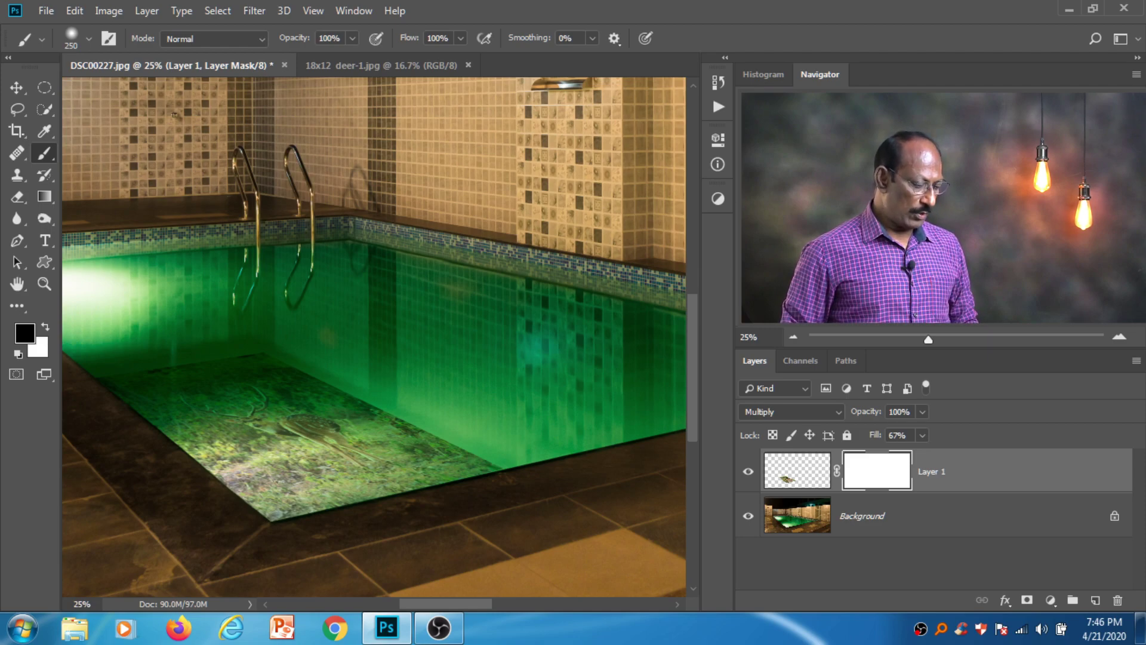
left_click(316, 382)
left_click(485, 458, "shift")
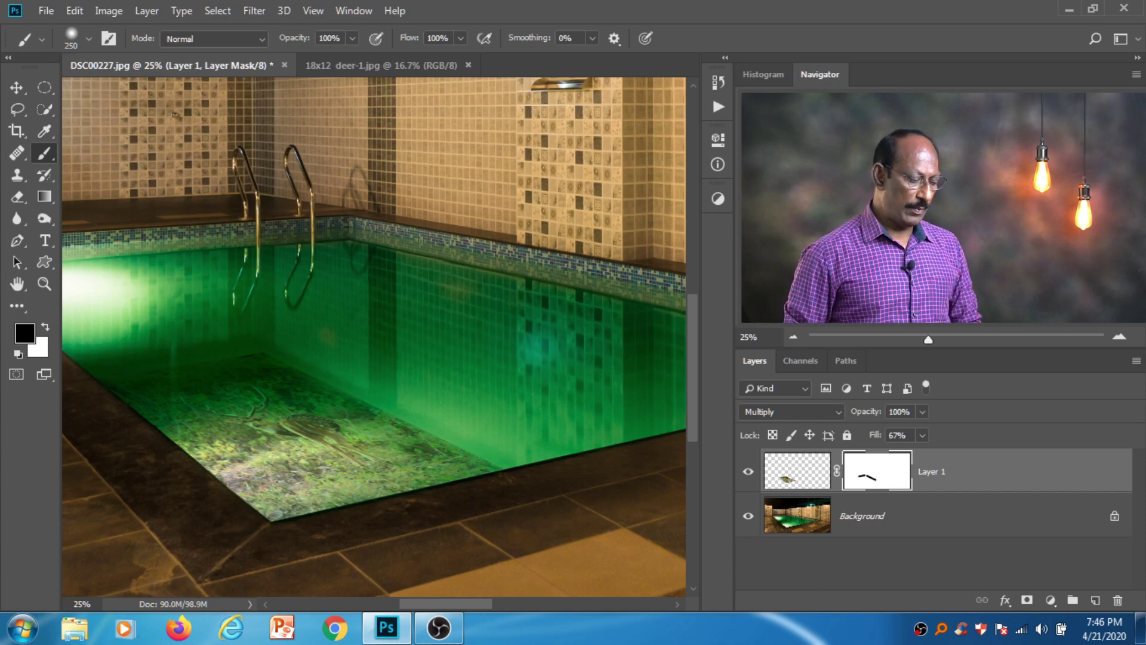
key("f")
key("f")
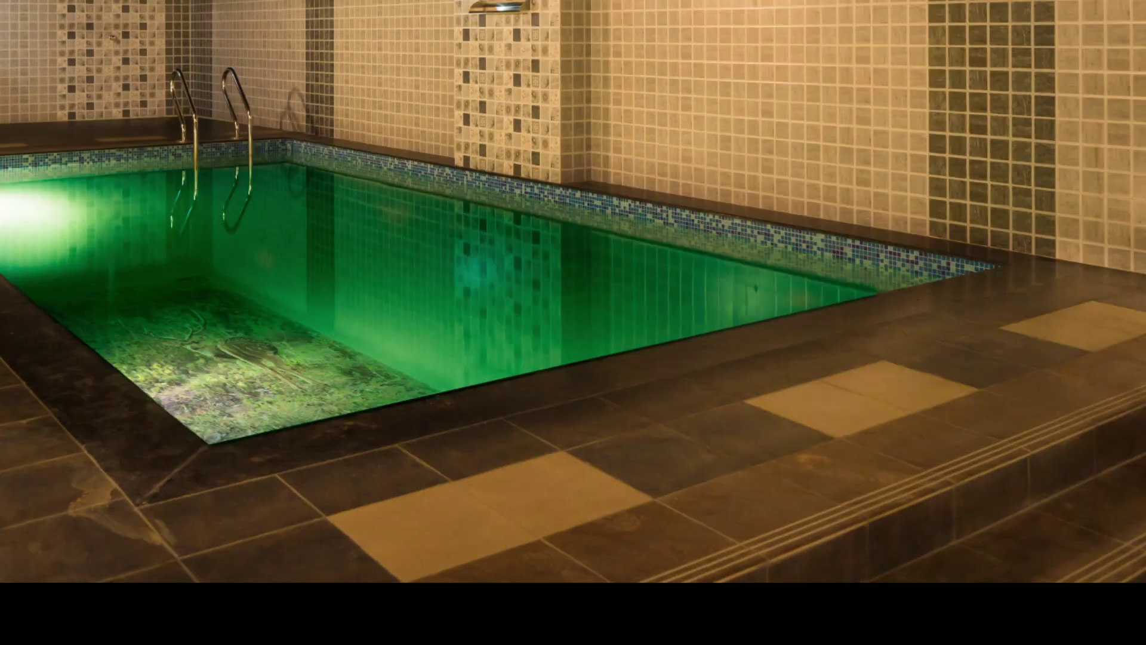
key("ctrl+0")
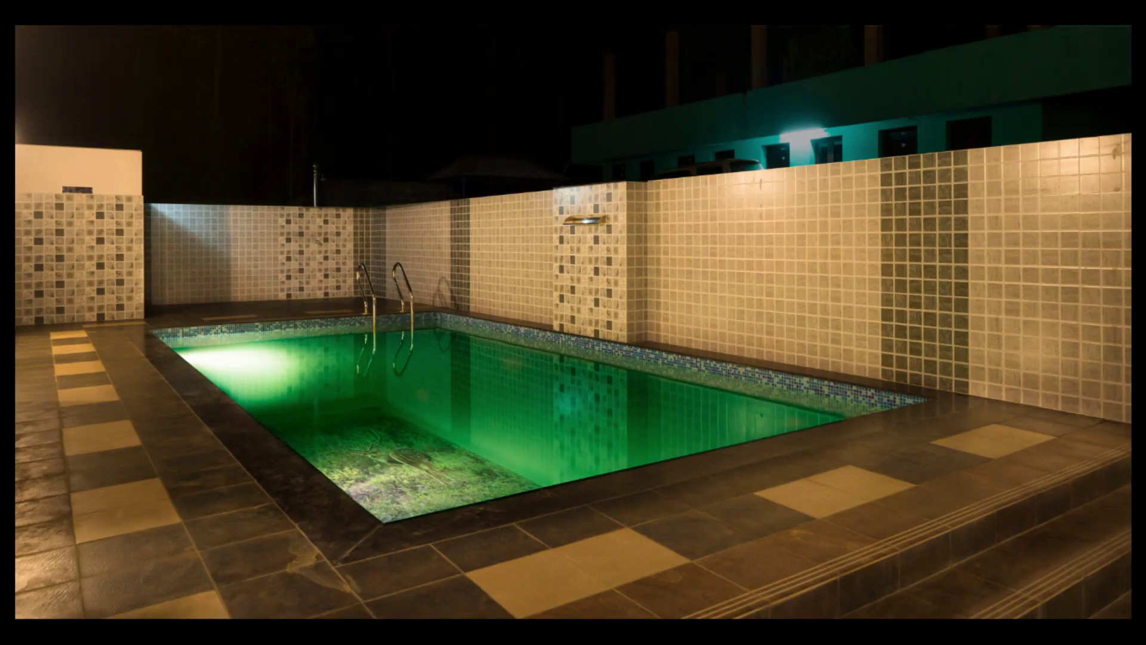